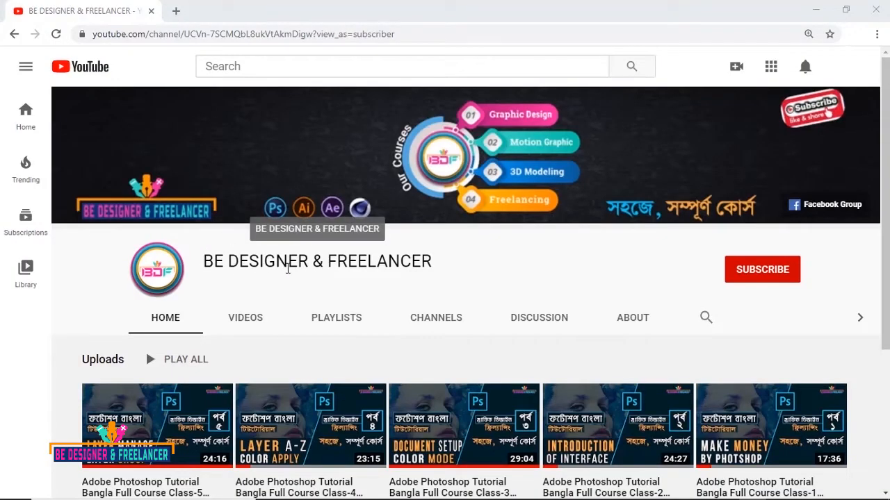
Subscribe to the BE DESIGNER & FREELANCER channel and turn on its notifications
{"action": "left_click", "coordinate": [757, 278]}
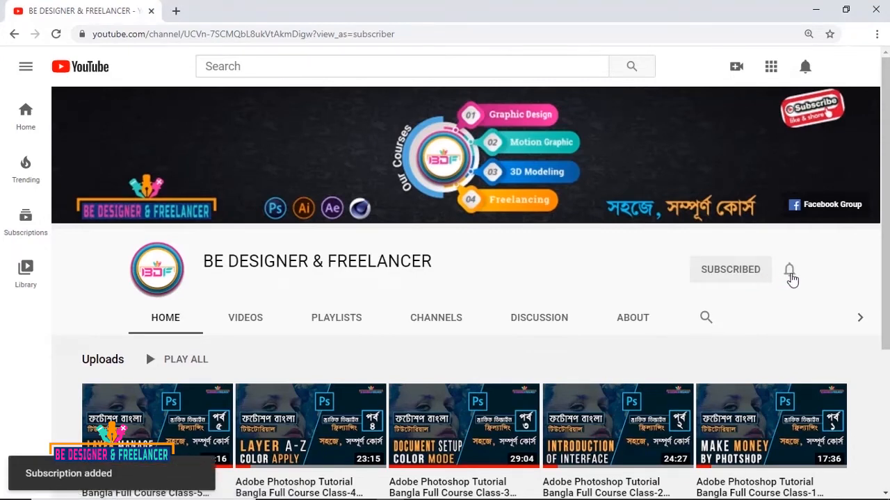
{"action": "left_click", "coordinate": [791, 275]}
{"action": "left_click", "coordinate": [739, 301]}
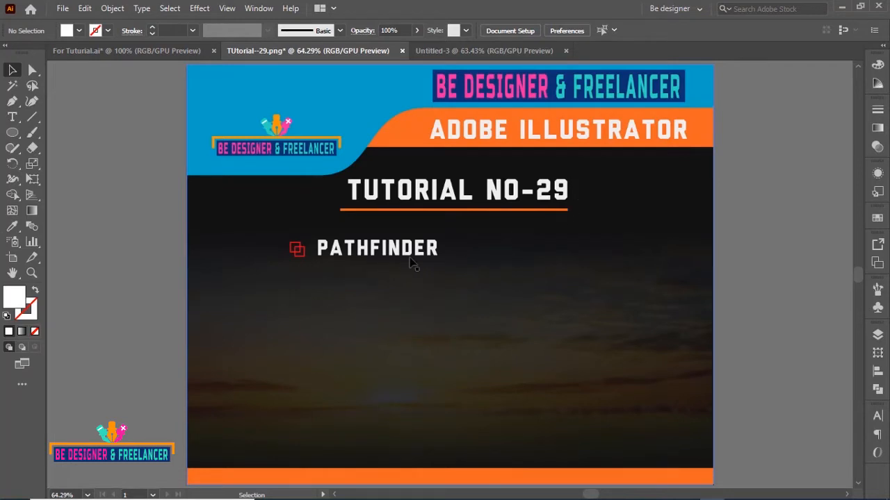
Switch to the blank Untitled-3 document and open the Pathfinder panel
{"action": "key", "text": "ctrl+Tab"}
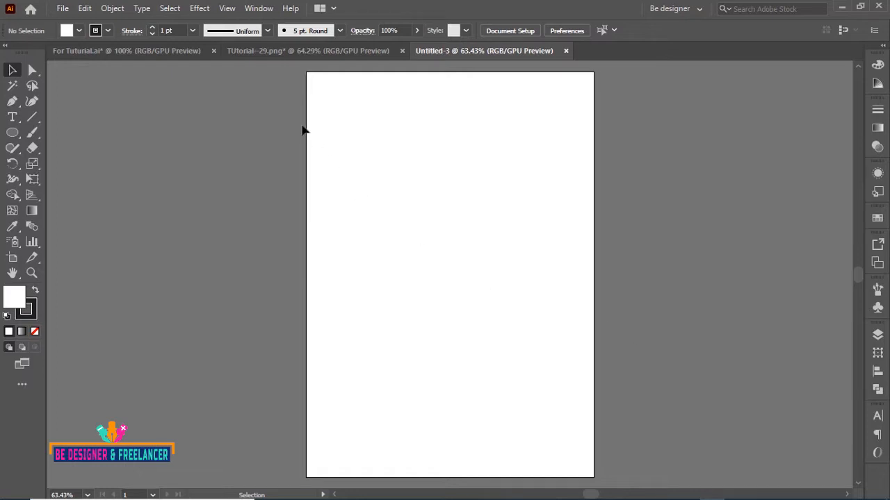
{"action": "left_click", "coordinate": [259, 9]}
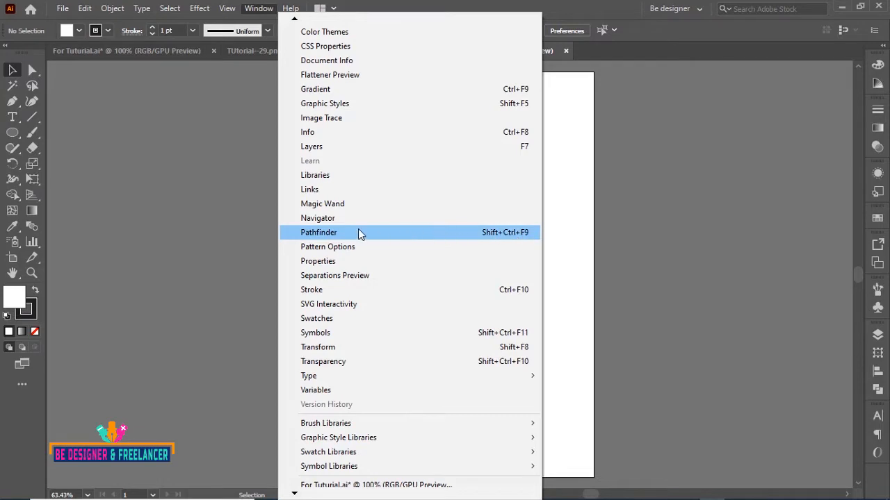
{"action": "left_click", "coordinate": [334, 233]}
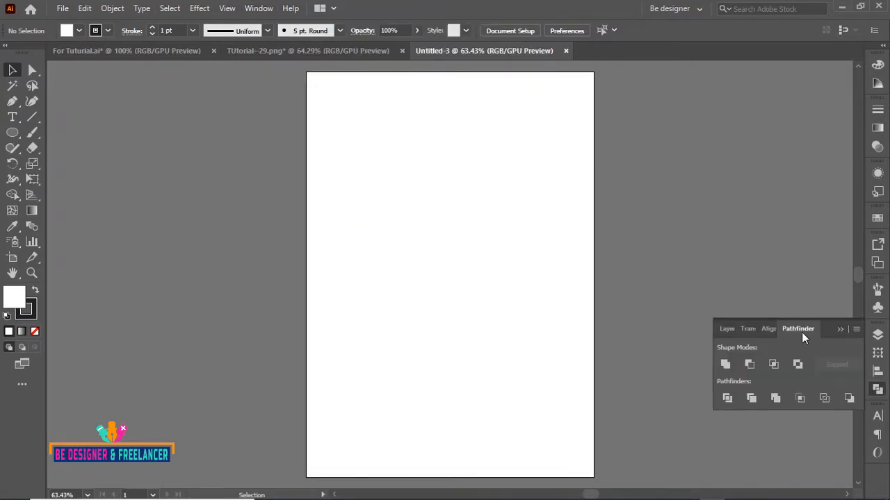
Pull the Pathfinder panel out as a floating panel and collapse the docked Align panel group
{"action": "left_click_drag", "start_coordinate": [802, 328], "coordinate": [685, 209]}
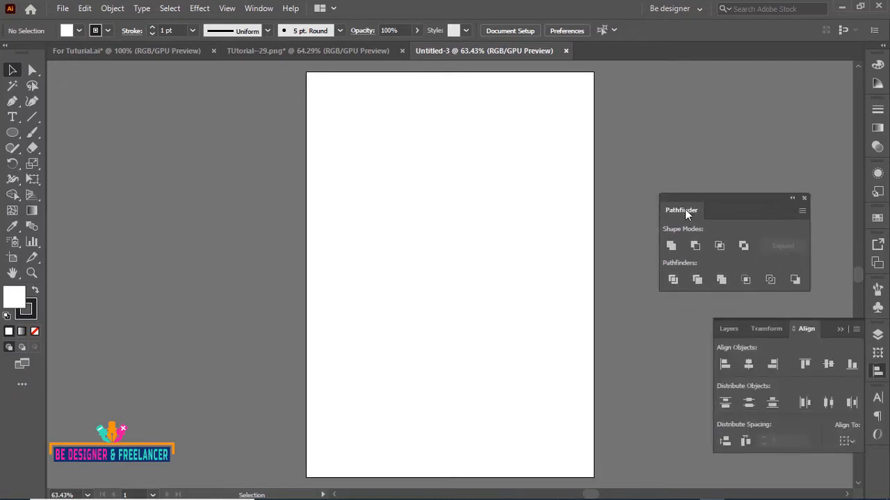
{"action": "left_click", "coordinate": [838, 329]}
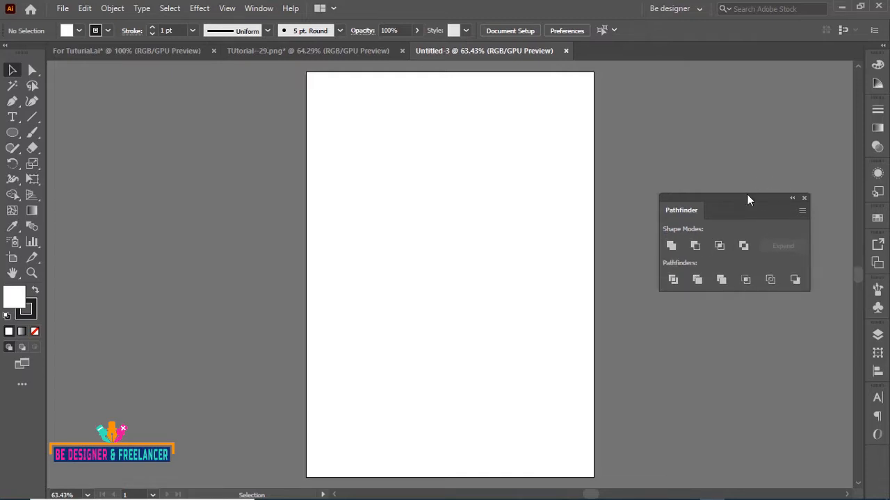
{"action": "left_click_drag", "start_coordinate": [747, 196], "coordinate": [755, 228]}
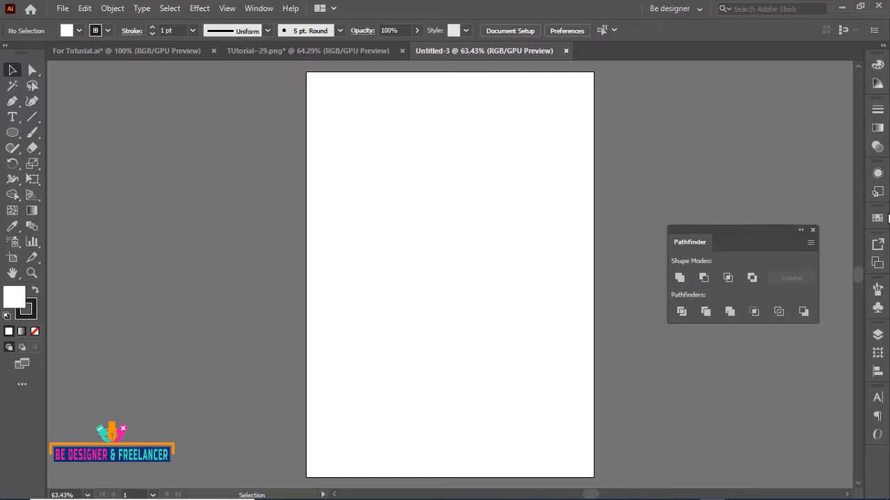
Float the Swatches panel and stack the Pathfinder panel beneath it
{"action": "left_click_drag", "start_coordinate": [876, 219], "coordinate": [705, 102]}
{"action": "left_click", "coordinate": [727, 146]}
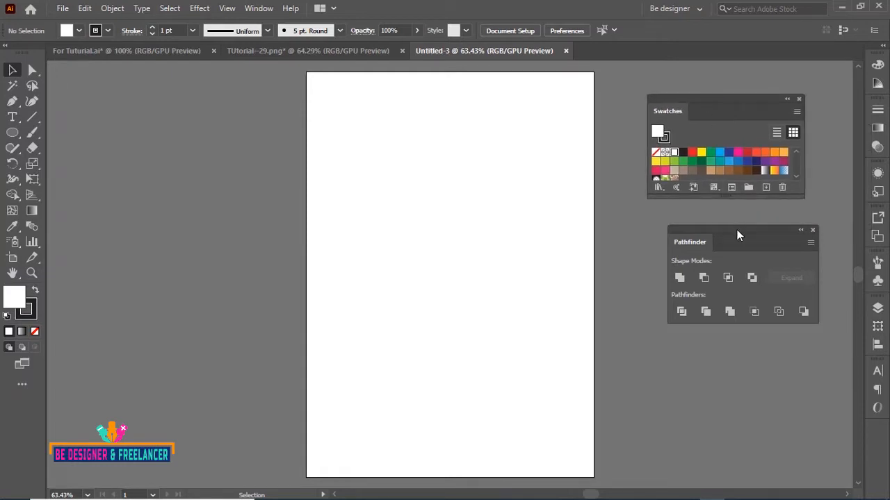
{"action": "left_click_drag", "start_coordinate": [736, 232], "coordinate": [722, 200]}
{"action": "left_click_drag", "start_coordinate": [734, 98], "coordinate": [754, 134]}
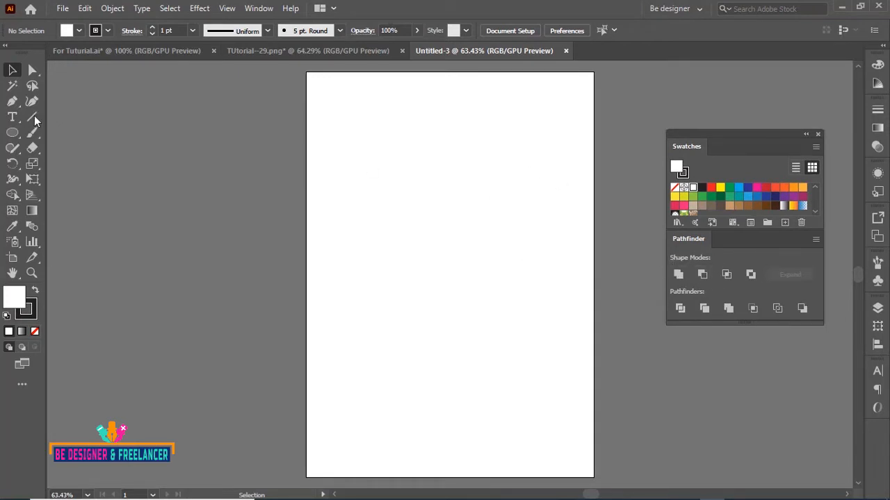
Draw overlapping squares with the Rectangle tool and fill them with dark blue, purple and blue swatches
{"action": "left_click", "coordinate": [12, 133]}
{"action": "left_click_drag", "start_coordinate": [12, 133], "coordinate": [80, 133]}
{"action": "left_click_drag", "start_coordinate": [339, 157], "coordinate": [428, 245]}
{"action": "key", "text": "v"}
{"action": "left_click", "coordinate": [775, 197]}
{"action": "left_click", "coordinate": [775, 197]}
{"action": "left_click_drag", "start_coordinate": [402, 208], "coordinate": [494, 306]}
{"action": "left_click", "coordinate": [784, 197]}
{"action": "left_click", "coordinate": [766, 196]}
Select all the squares and place a duplicate set on the pasteboard beside the artboard
{"action": "key", "text": "ctrl+a"}
{"action": "left_click_drag", "start_coordinate": [439, 241], "coordinate": [216, 239]}
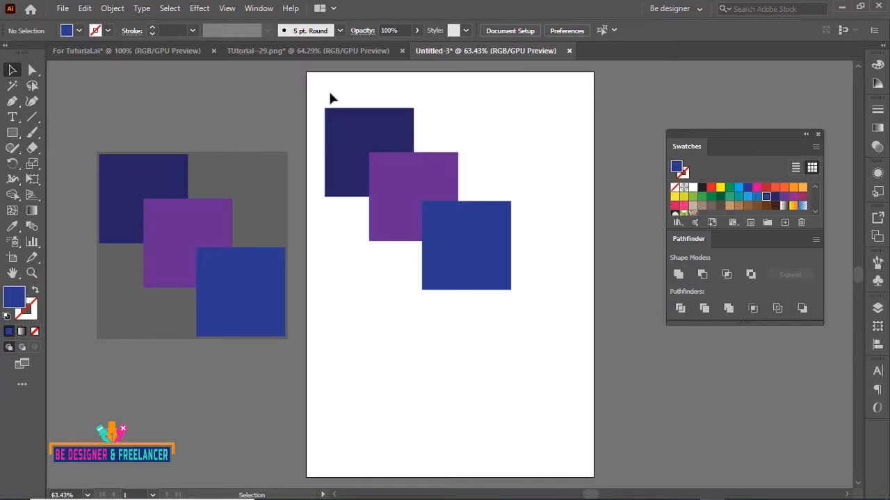
Unite the three squares on the artboard into one shape and reposition it
{"action": "left_click_drag", "start_coordinate": [330, 93], "coordinate": [484, 286]}
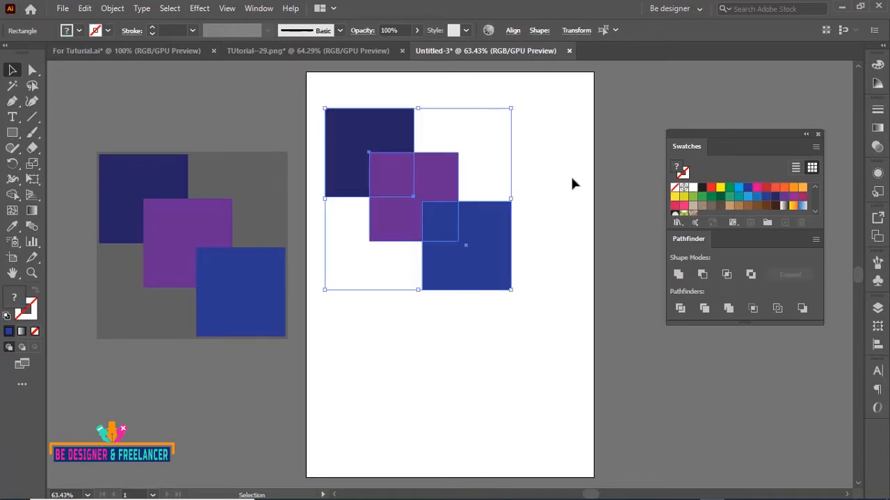
{"action": "left_click", "coordinate": [679, 275]}
{"action": "left_click", "coordinate": [532, 187]}
{"action": "left_click_drag", "start_coordinate": [440, 222], "coordinate": [461, 237]}
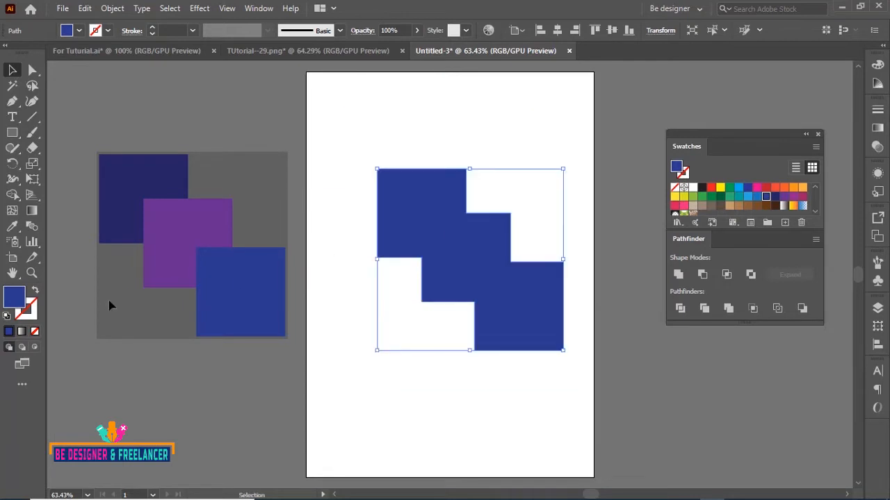
Set the united shape's stroke color to yellow EAC306 in the Color Picker
{"action": "left_click", "coordinate": [31, 314]}
{"action": "double_click", "coordinate": [32, 317]}
{"action": "left_click", "coordinate": [275, 150]}
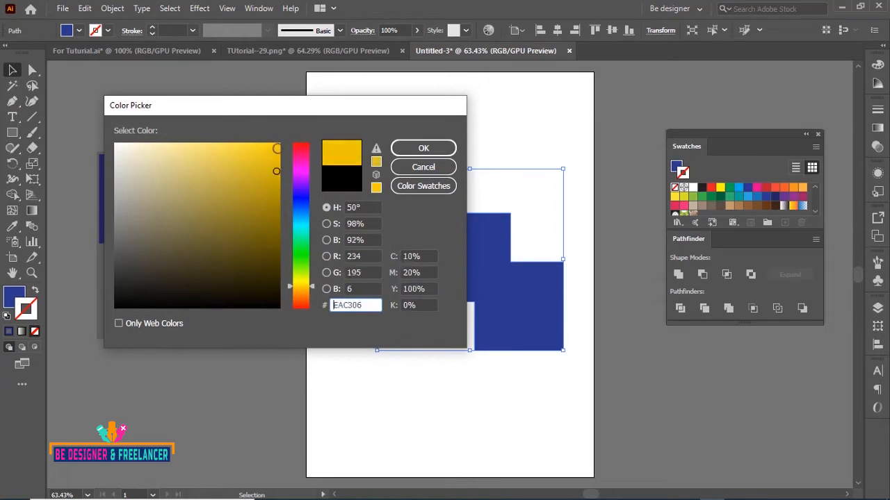
{"action": "left_click", "coordinate": [399, 148]}
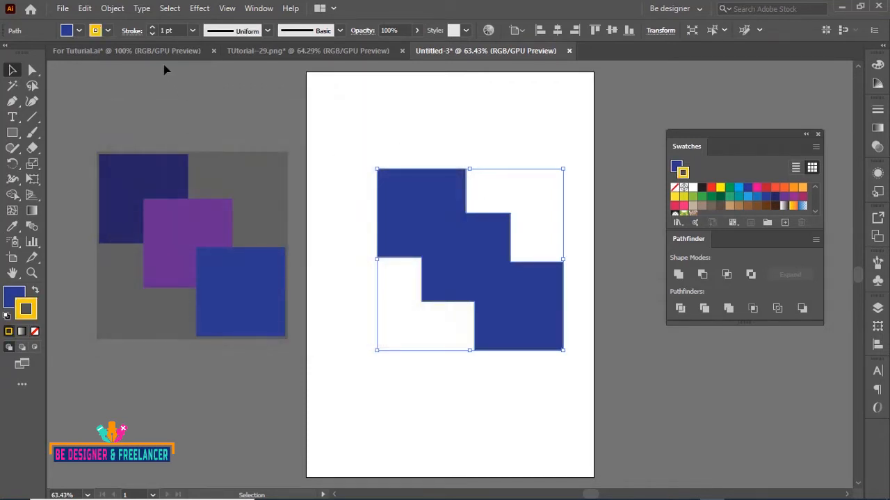
Set the stroke weight to 6 pt and remove the shape's fill
{"action": "left_click", "coordinate": [192, 31]}
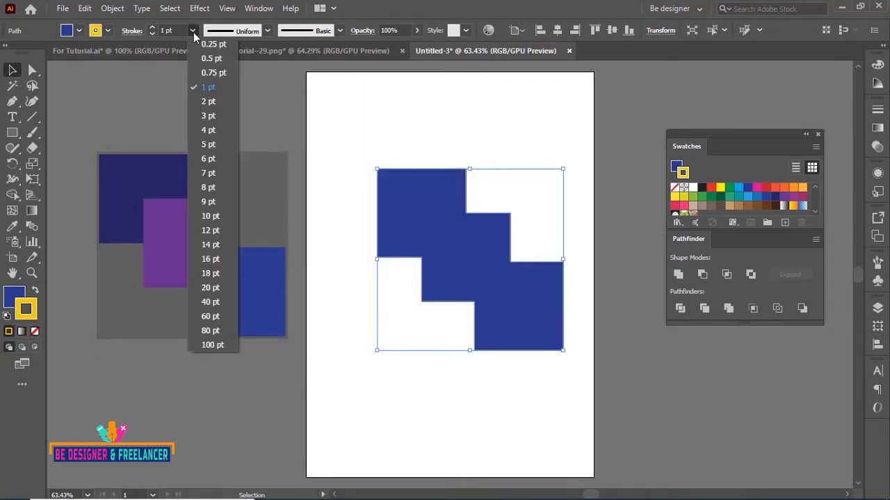
{"action": "left_click", "coordinate": [207, 159]}
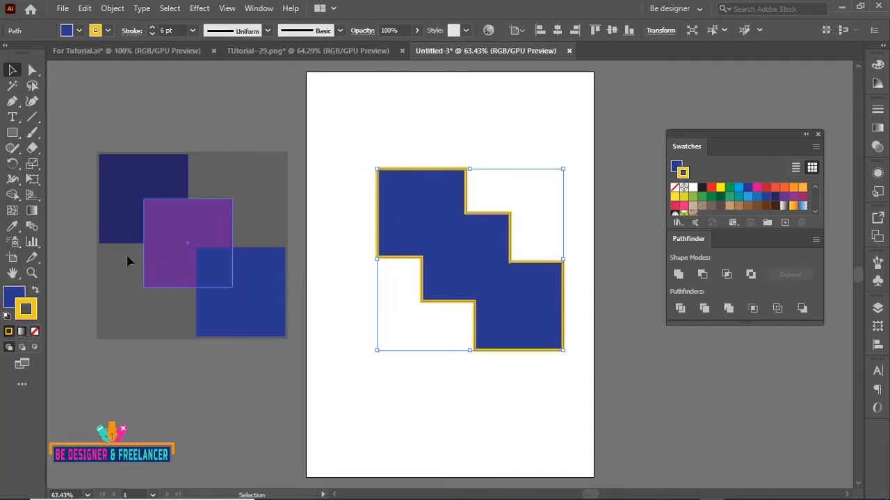
{"action": "left_click", "coordinate": [24, 299]}
{"action": "left_click", "coordinate": [35, 331]}
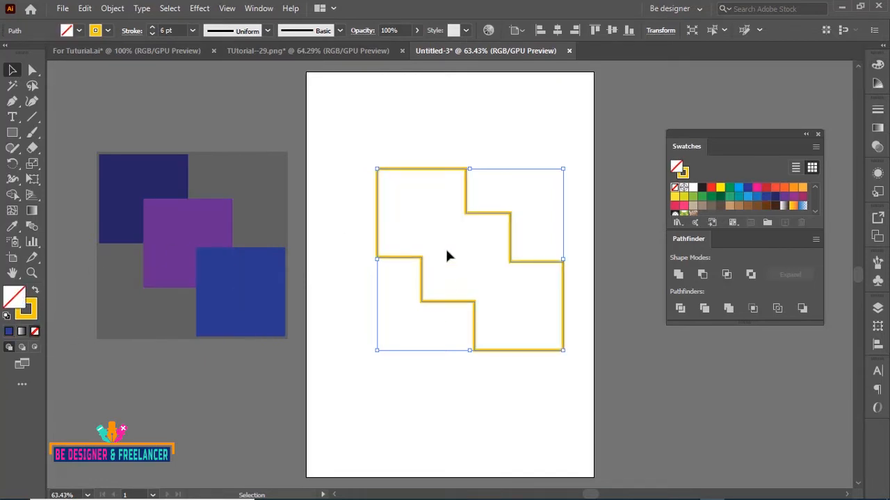
Move the outlined united shape and delete it
{"action": "left_click", "coordinate": [486, 195]}
{"action": "left_click_drag", "start_coordinate": [467, 211], "coordinate": [461, 167]}
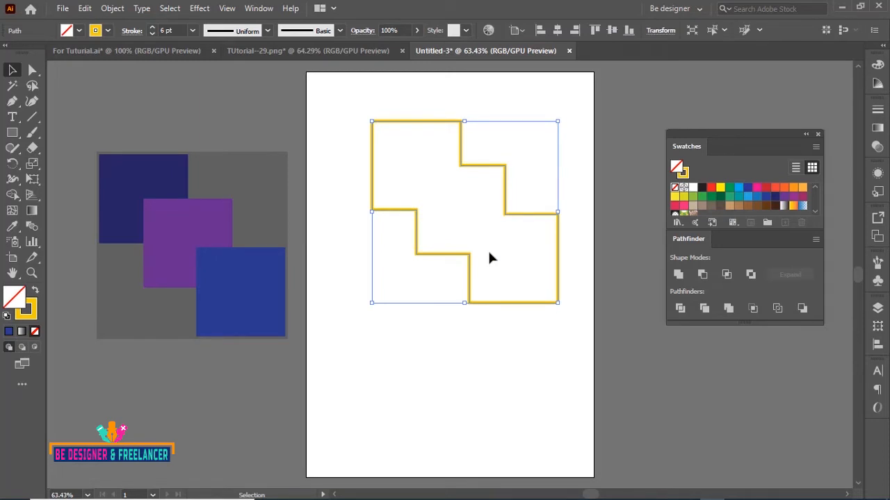
{"action": "key", "text": "Delete"}
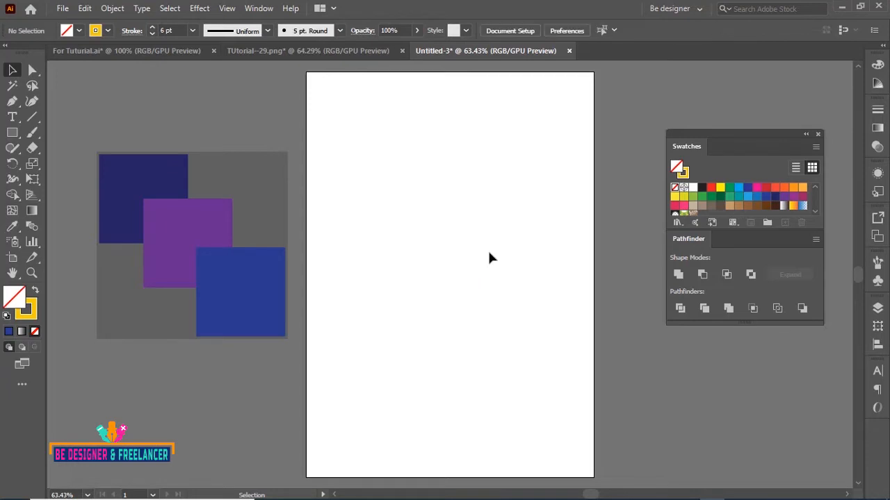
Draw several overlapping circles with the Ellipse tool, arranging and duplicating them into a cloud-like cluster
{"action": "left_click", "coordinate": [12, 133]}
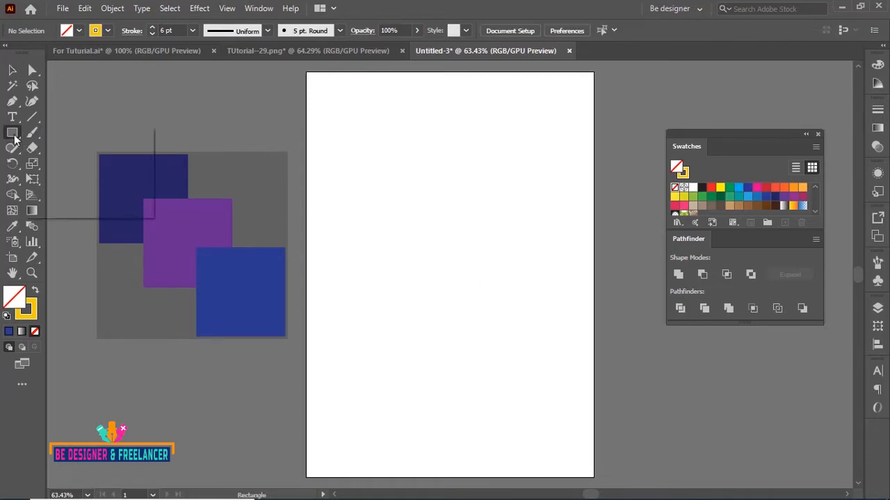
{"action": "left_click", "coordinate": [62, 162]}
{"action": "left_click_drag", "start_coordinate": [363, 173], "coordinate": [473, 286]}
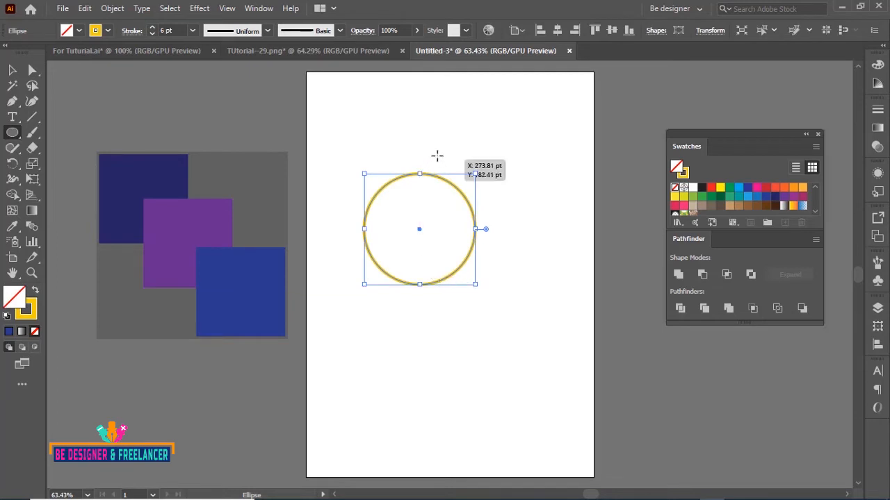
{"action": "left_click_drag", "start_coordinate": [436, 155], "coordinate": [526, 243]}
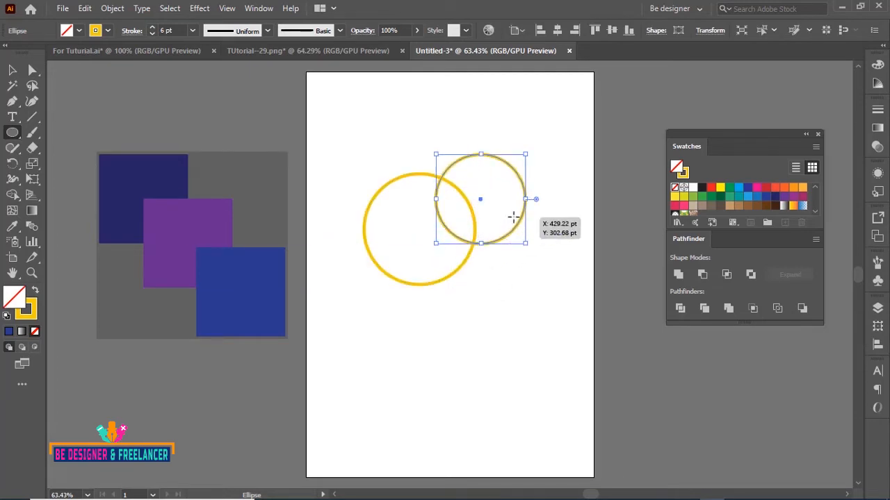
{"action": "left_click_drag", "start_coordinate": [512, 212], "coordinate": [581, 282]}
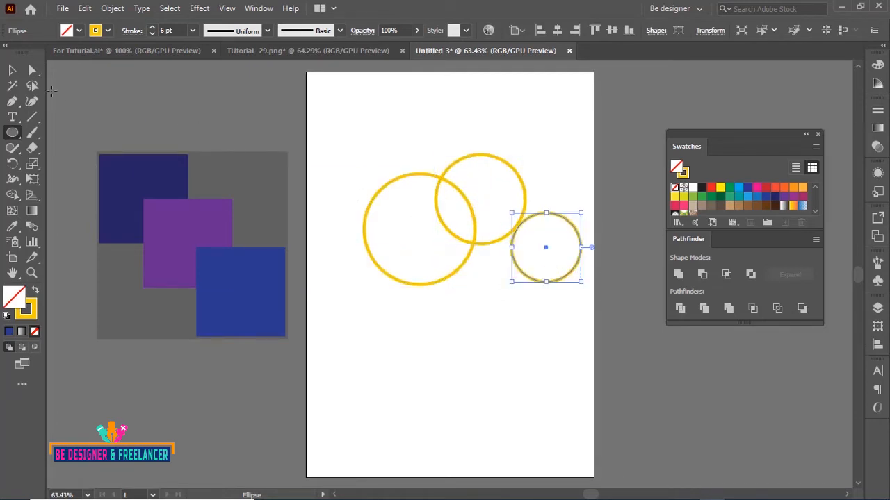
{"action": "left_click", "coordinate": [12, 70]}
{"action": "left_click_drag", "start_coordinate": [525, 218], "coordinate": [509, 205]}
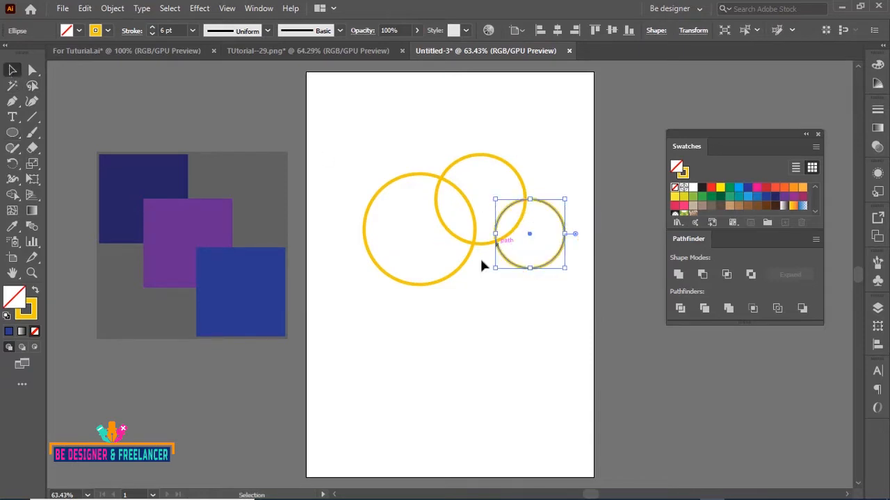
{"action": "left_click_drag", "start_coordinate": [549, 267], "coordinate": [486, 328]}
{"action": "left_click", "coordinate": [395, 153]}
Select all the circles and combine them with Unite
{"action": "left_click_drag", "start_coordinate": [346, 135], "coordinate": [535, 297]}
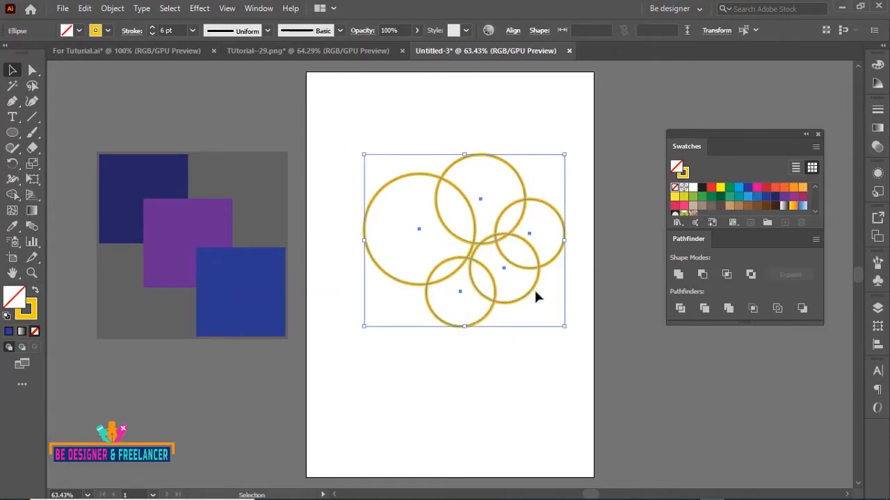
{"action": "left_click", "coordinate": [679, 276]}
Reposition the united cloud shape lower on the artboard
{"action": "left_click", "coordinate": [520, 364]}
{"action": "left_click", "coordinate": [468, 255]}
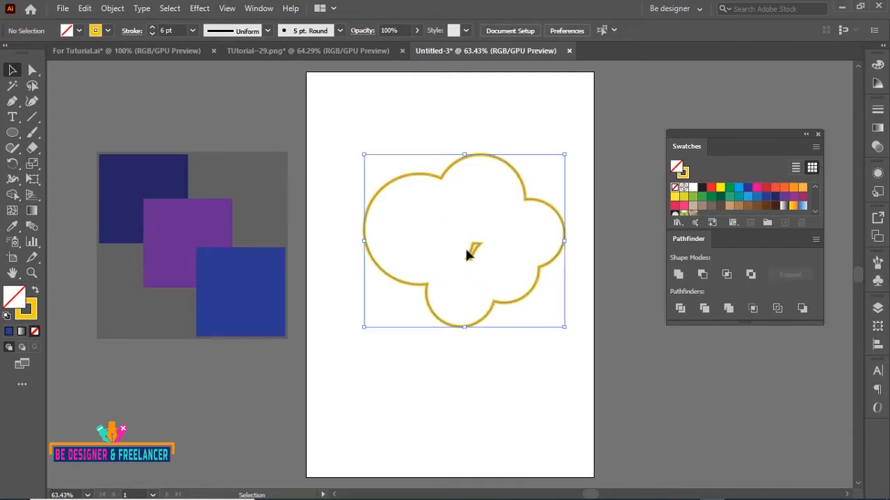
{"action": "right_click", "coordinate": [470, 252]}
{"action": "left_click", "coordinate": [530, 306]}
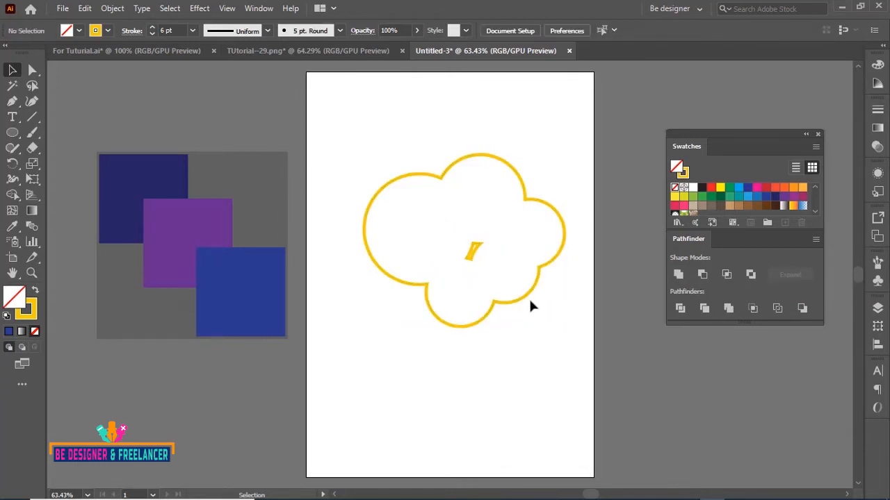
{"action": "left_click_drag", "start_coordinate": [530, 305], "coordinate": [536, 340]}
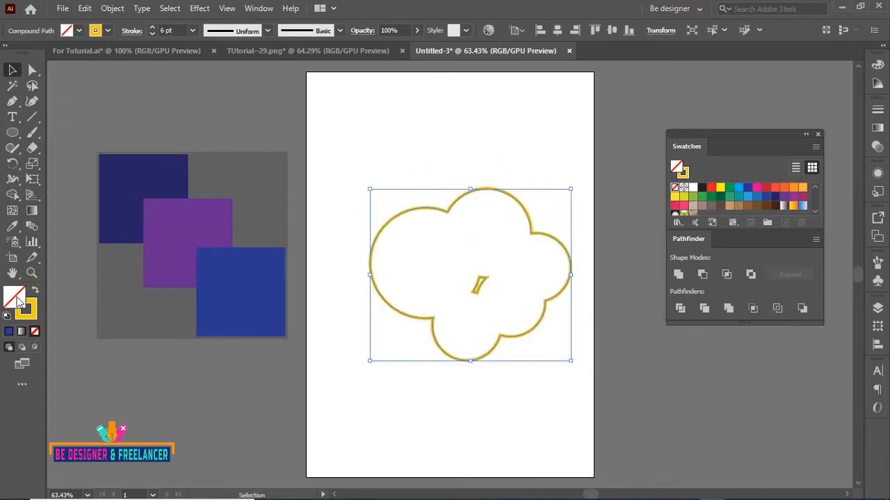
Fill the cloud shape with a dark blue swatch, move it, and delete it
{"action": "left_click", "coordinate": [776, 202]}
{"action": "left_click_drag", "start_coordinate": [494, 259], "coordinate": [473, 199]}
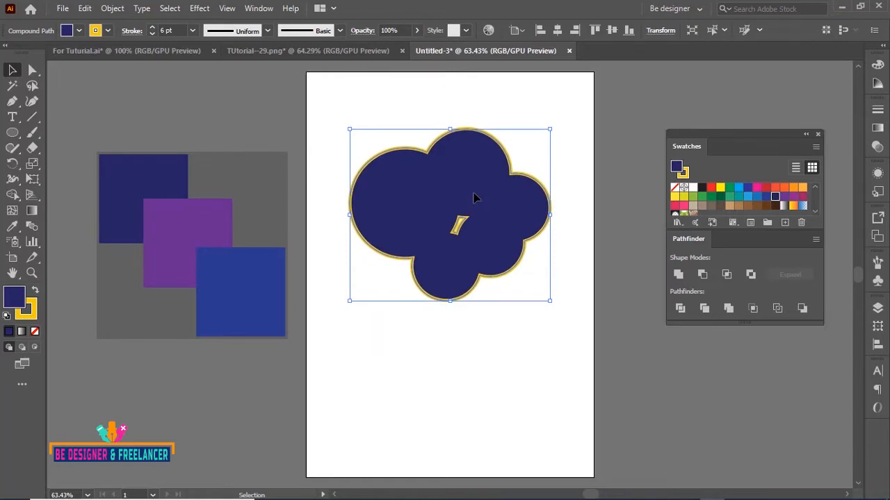
{"action": "key", "text": "Delete"}
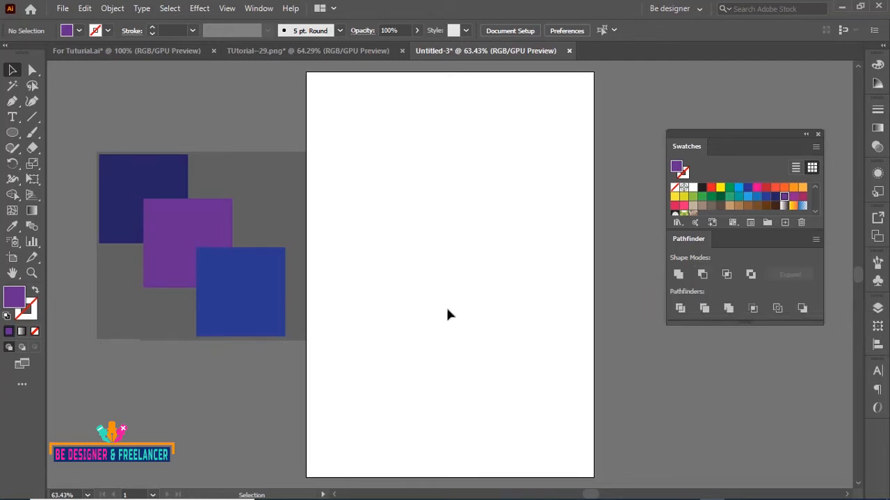
Copy the purple and blue reference squares onto the artboard and select both of them
{"action": "left_click", "coordinate": [237, 305]}
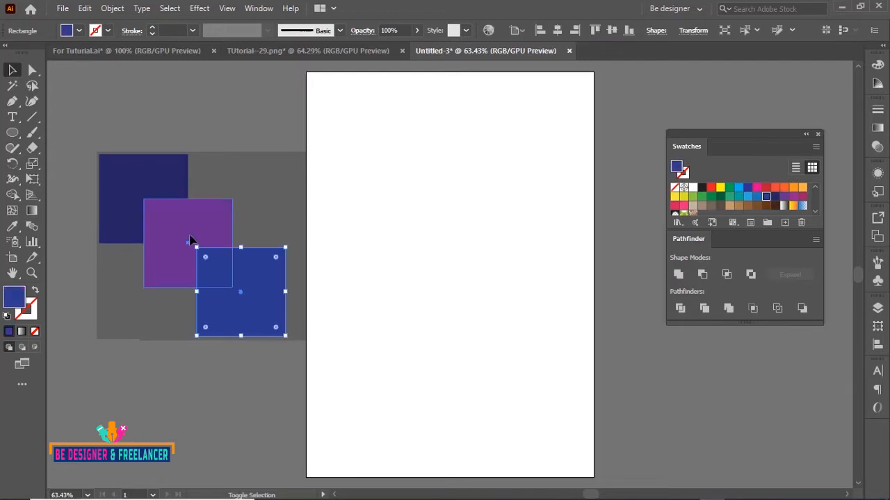
{"action": "left_click", "coordinate": [191, 240], "text": "shift"}
{"action": "left_click_drag", "start_coordinate": [201, 236], "coordinate": [425, 193]}
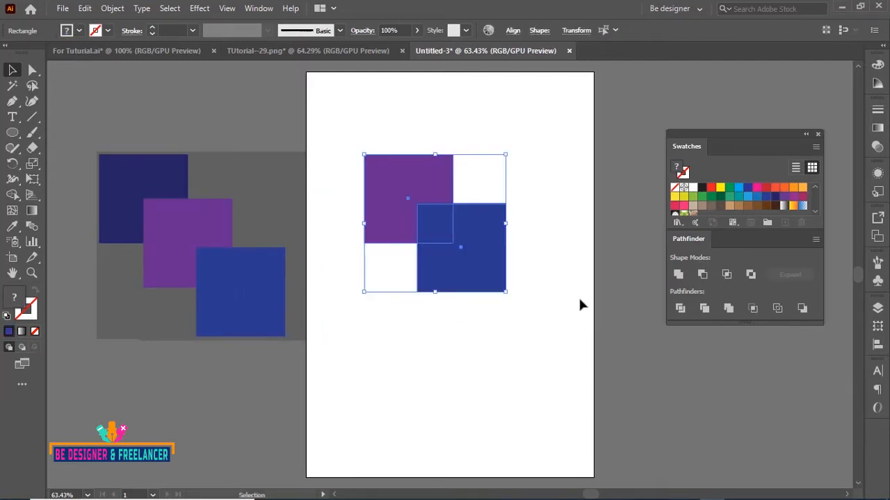
{"action": "left_click", "coordinate": [556, 226]}
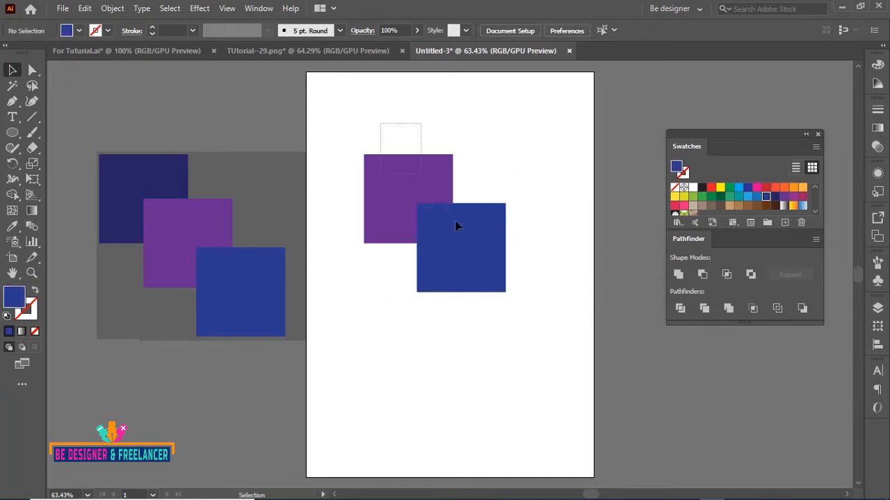
{"action": "left_click_drag", "start_coordinate": [454, 221], "coordinate": [516, 291]}
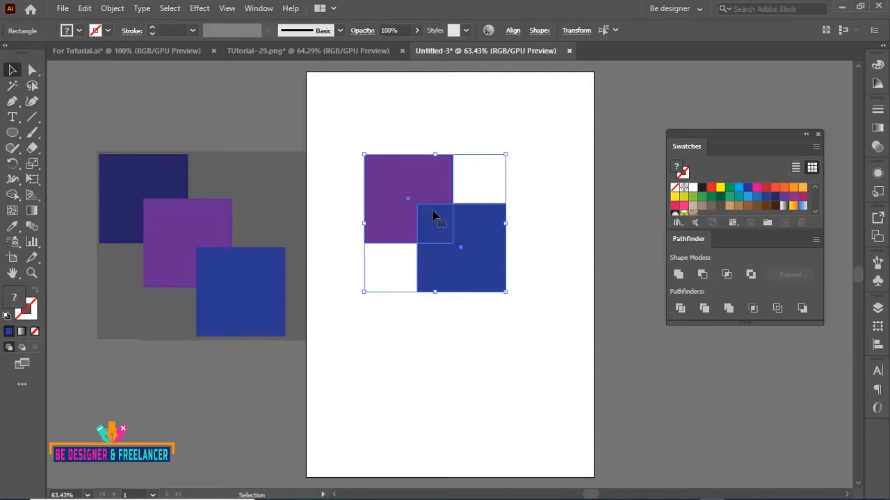
Subtract the front square from the purple one with Minus Front, then delete the resulting shape
{"action": "left_click", "coordinate": [702, 275]}
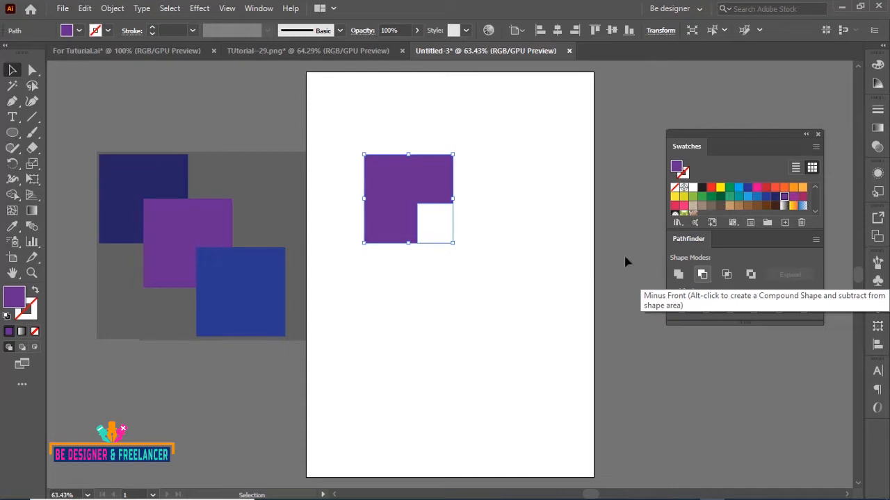
{"action": "key", "text": "Delete"}
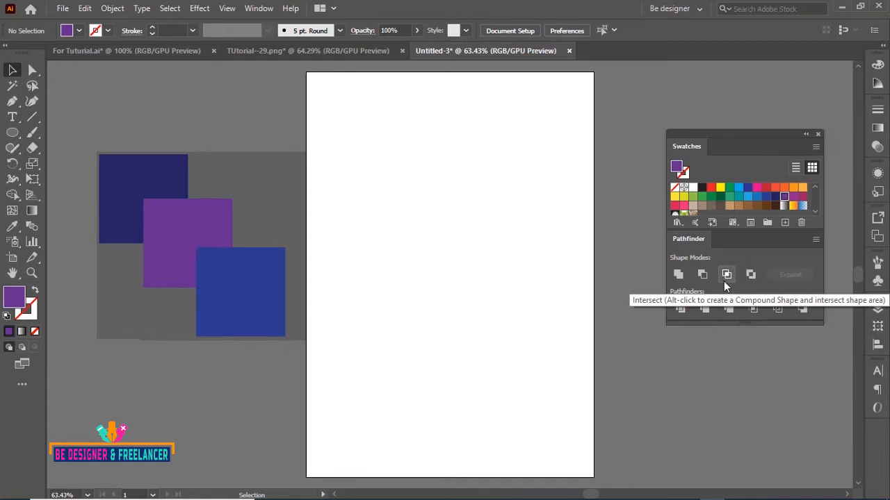
{"action": "left_click", "coordinate": [207, 245]}
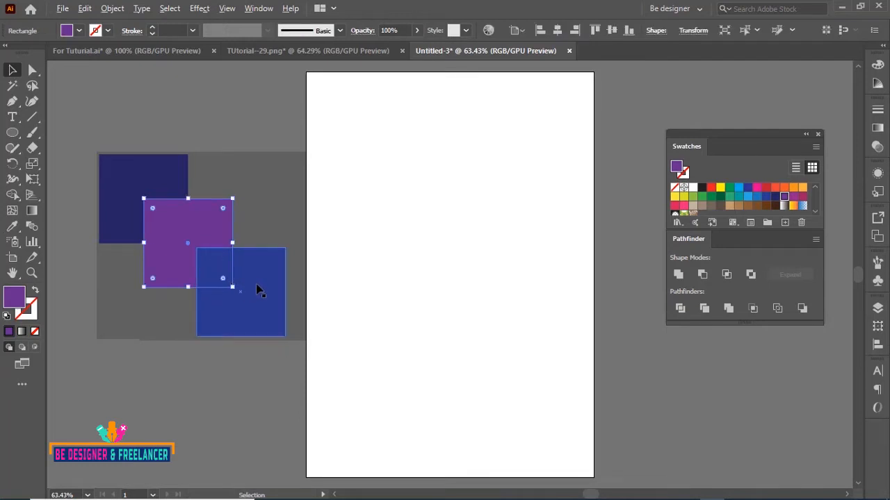
{"action": "left_click_drag", "start_coordinate": [255, 283], "coordinate": [463, 248], "text": "alt"}
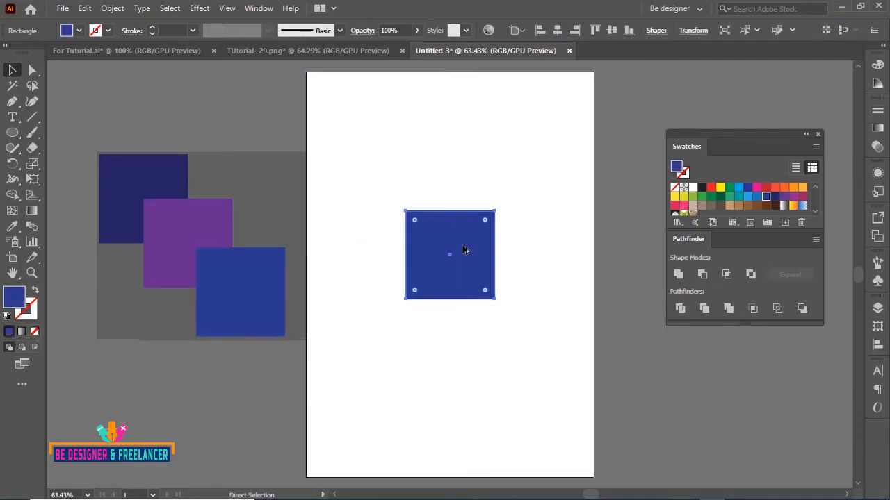
{"action": "key", "text": "ctrl+z"}
Duplicate both reference squares onto the artboard and marquee-select the overlapping pair
{"action": "left_click", "coordinate": [189, 232], "text": "shift"}
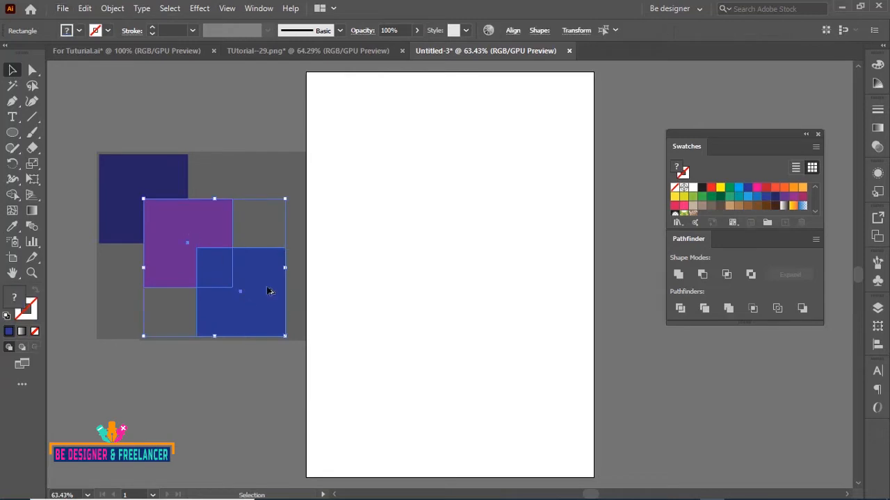
{"action": "left_click_drag", "start_coordinate": [269, 290], "coordinate": [512, 247], "text": "alt"}
{"action": "left_click", "coordinate": [516, 137]}
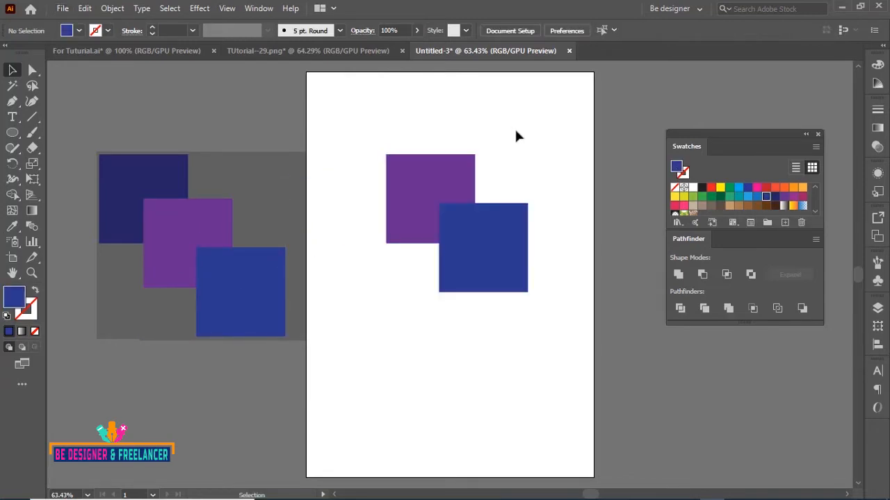
{"action": "left_click_drag", "start_coordinate": [366, 123], "coordinate": [527, 294]}
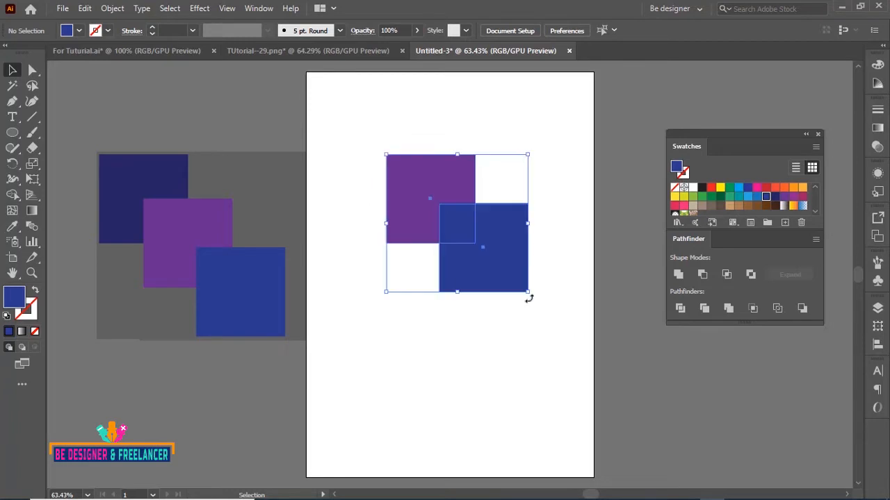
Combine the two overlapping squares with Intersect
{"action": "left_click", "coordinate": [726, 275]}
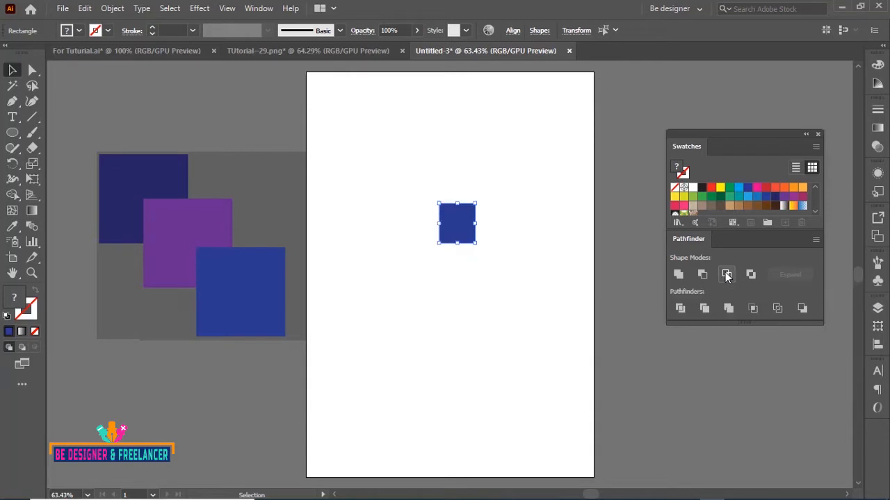
{"action": "left_click", "coordinate": [551, 301]}
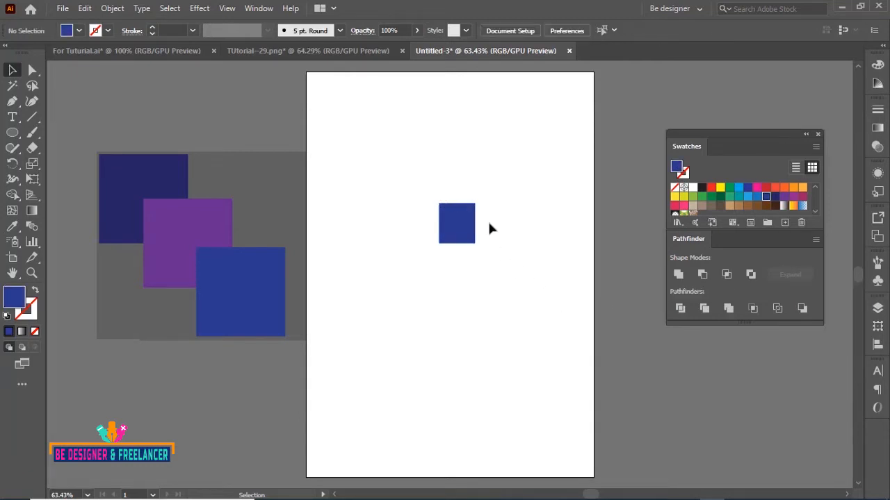
{"action": "key", "text": "ctrl+z"}
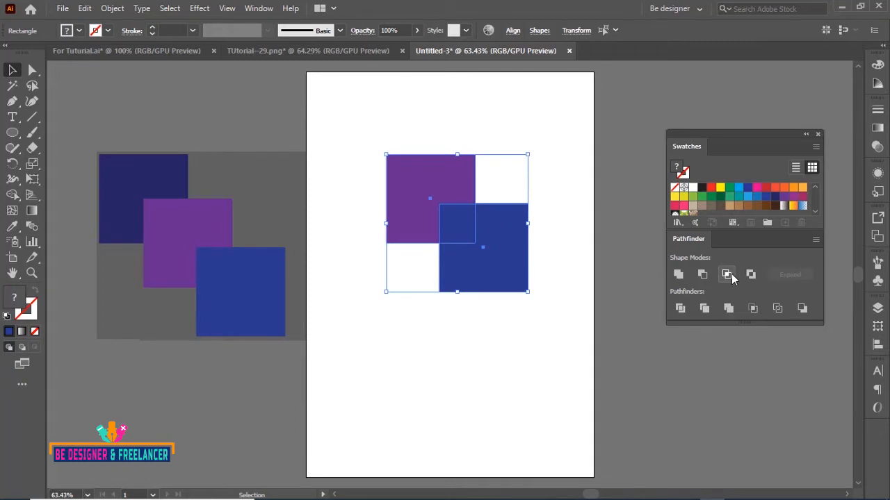
{"action": "left_click", "coordinate": [727, 275]}
Select the intersected square, nudge it slightly, and delete it
{"action": "left_click", "coordinate": [482, 259]}
{"action": "left_click_drag", "start_coordinate": [458, 231], "coordinate": [478, 252]}
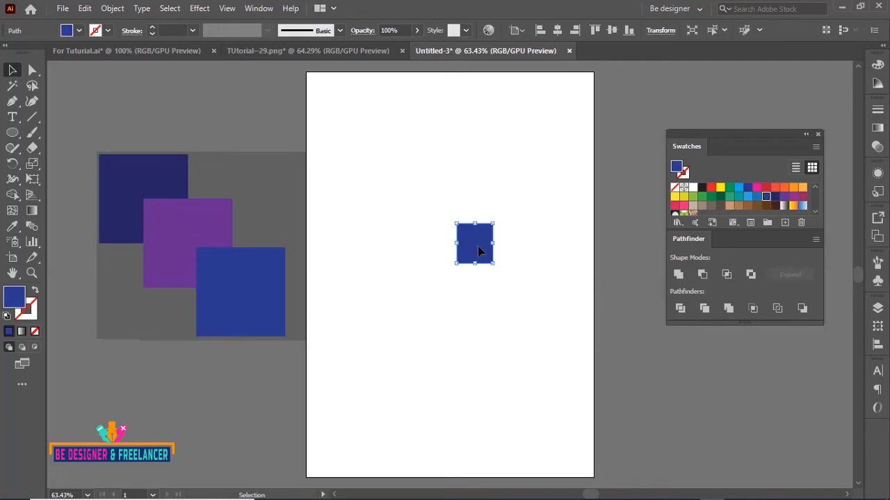
{"action": "key", "text": "Delete"}
Draw a circle about 226 pt in diameter near the artboard's upper left with the Ellipse tool
{"action": "left_click", "coordinate": [11, 132]}
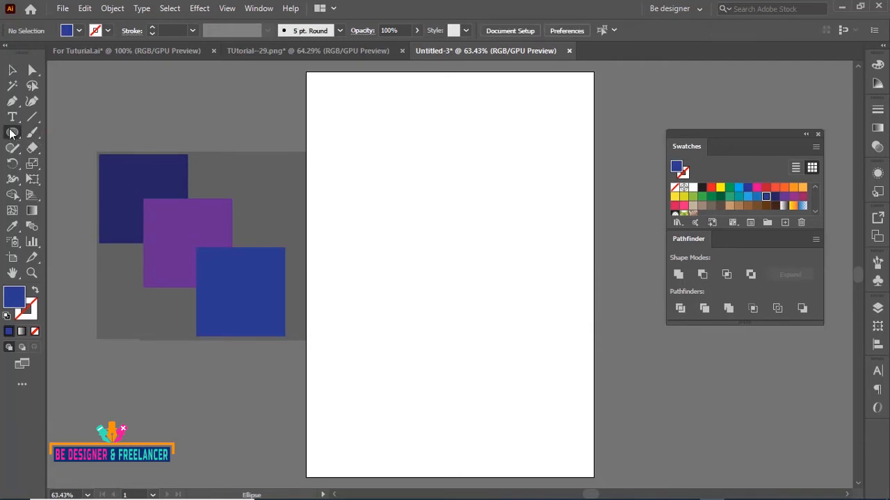
{"action": "left_click", "coordinate": [12, 133]}
{"action": "left_click", "coordinate": [59, 163]}
{"action": "left_click_drag", "start_coordinate": [346, 176], "coordinate": [454, 284]}
{"action": "key", "text": "v"}
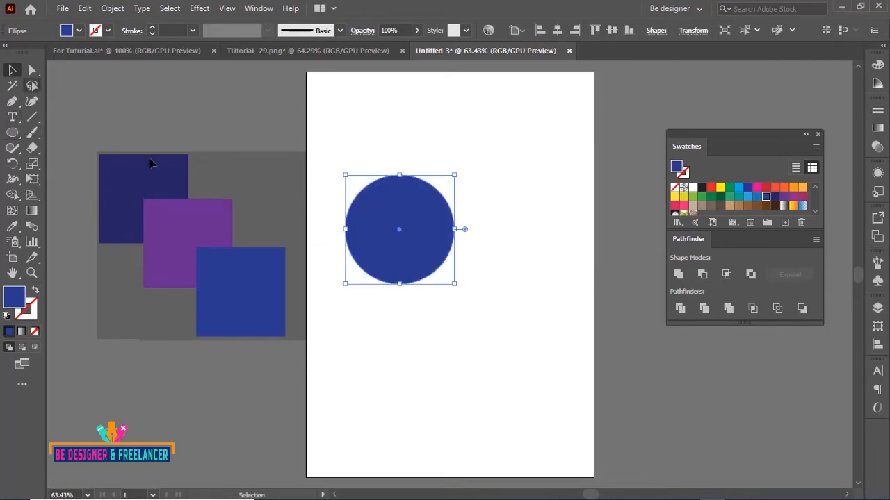
Duplicate the circle to the right so the two overlap, and select both circles
{"action": "left_click_drag", "start_coordinate": [397, 242], "coordinate": [476, 255]}
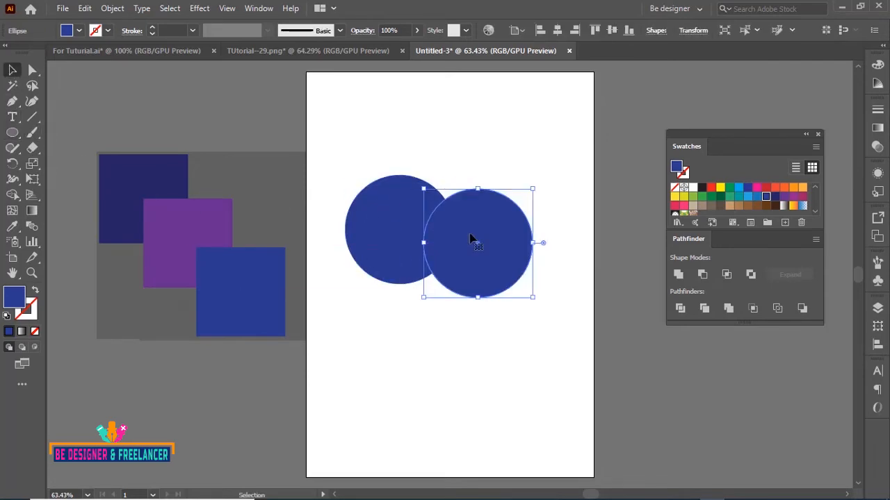
{"action": "left_click_drag", "start_coordinate": [360, 157], "coordinate": [487, 276]}
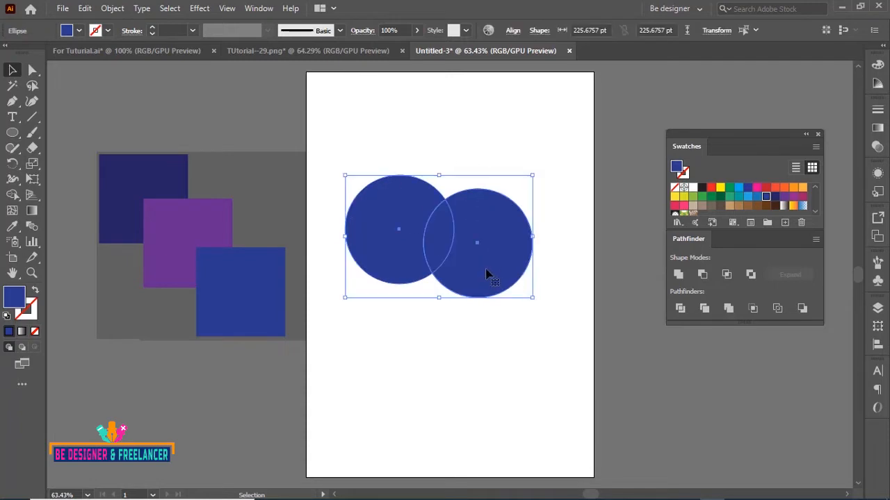
Intersect the two circles and delete the resulting lens shape
{"action": "left_click", "coordinate": [727, 275]}
{"action": "left_click", "coordinate": [512, 268]}
{"action": "left_click", "coordinate": [442, 237]}
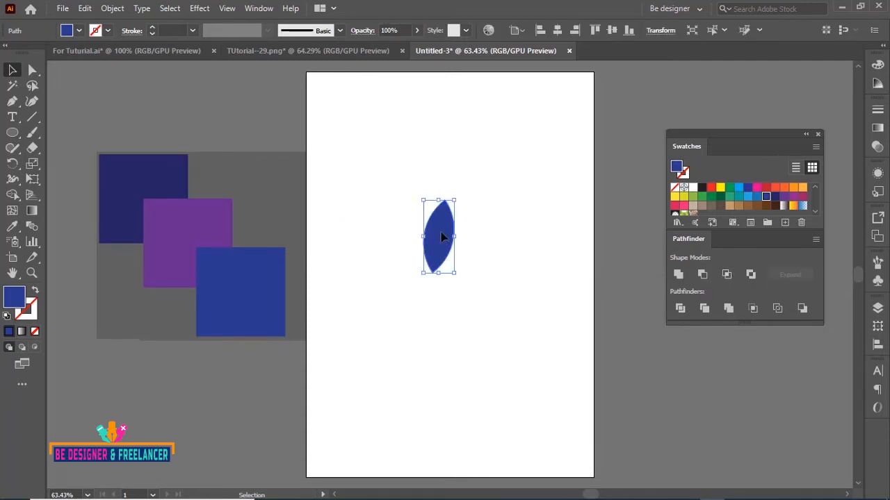
{"action": "key", "text": "Delete"}
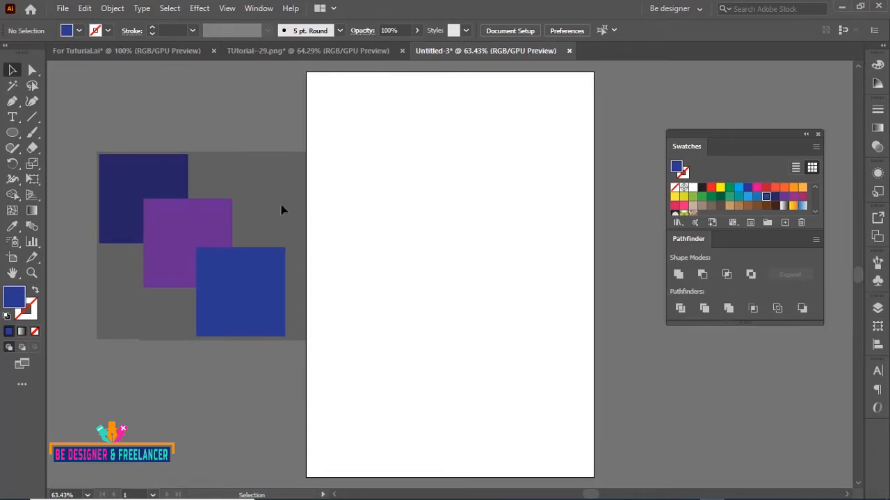
Copy the purple and blue reference squares onto the artboard again and select both
{"action": "left_click_drag", "start_coordinate": [281, 210], "coordinate": [470, 264]}
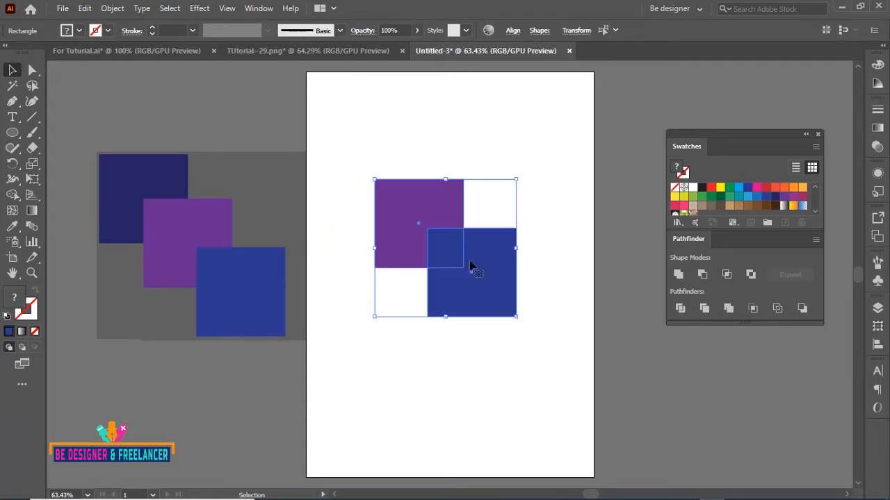
{"action": "left_click", "coordinate": [520, 144]}
{"action": "left_click_drag", "start_coordinate": [358, 154], "coordinate": [541, 321]}
Combine the two squares with Exclude to cut out their overlapping area
{"action": "left_click", "coordinate": [729, 269]}
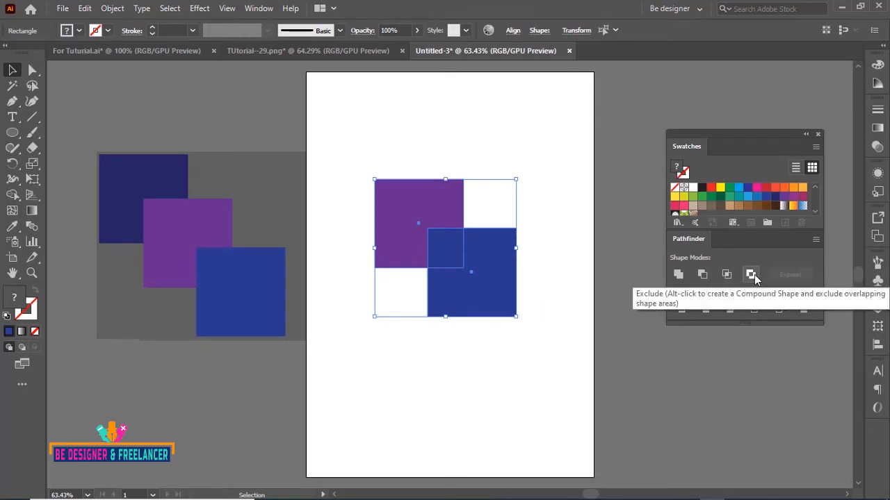
{"action": "left_click", "coordinate": [750, 275]}
{"action": "left_click", "coordinate": [542, 215]}
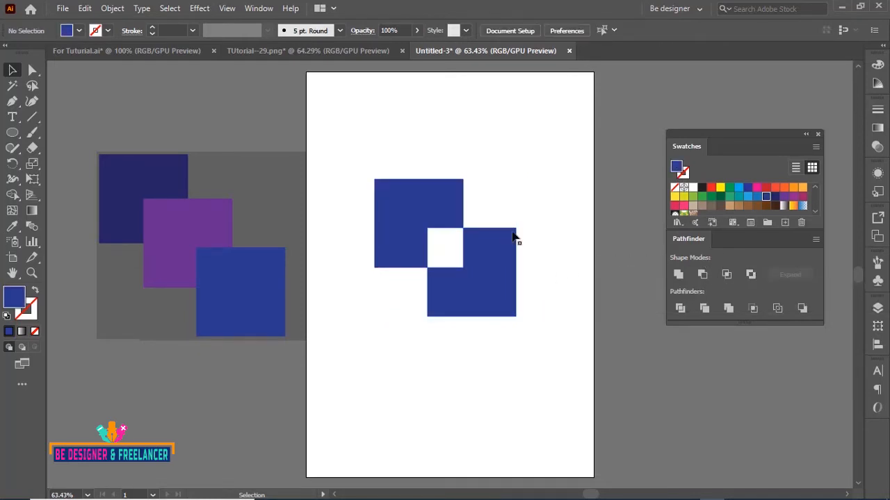
Move the excluded shape off the artboard to the lower right of the canvas
{"action": "left_click_drag", "start_coordinate": [438, 243], "coordinate": [390, 170]}
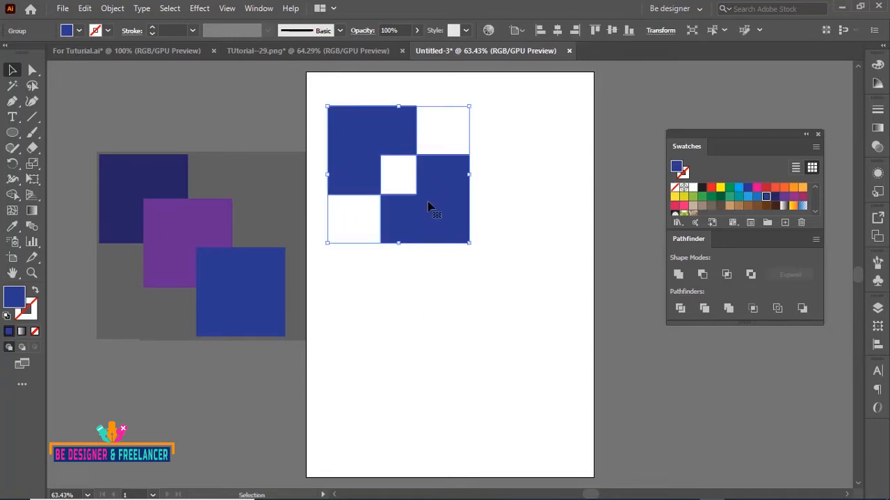
{"action": "left_click_drag", "start_coordinate": [427, 208], "coordinate": [755, 428]}
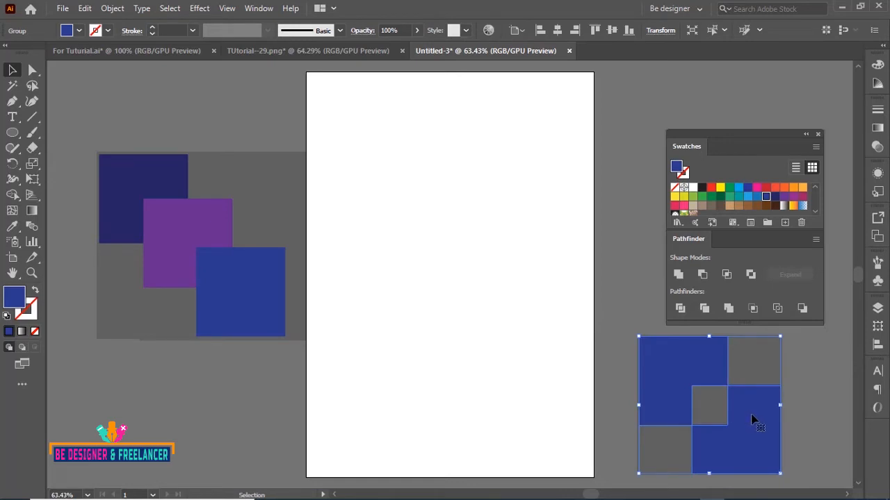
{"action": "left_click", "coordinate": [755, 277]}
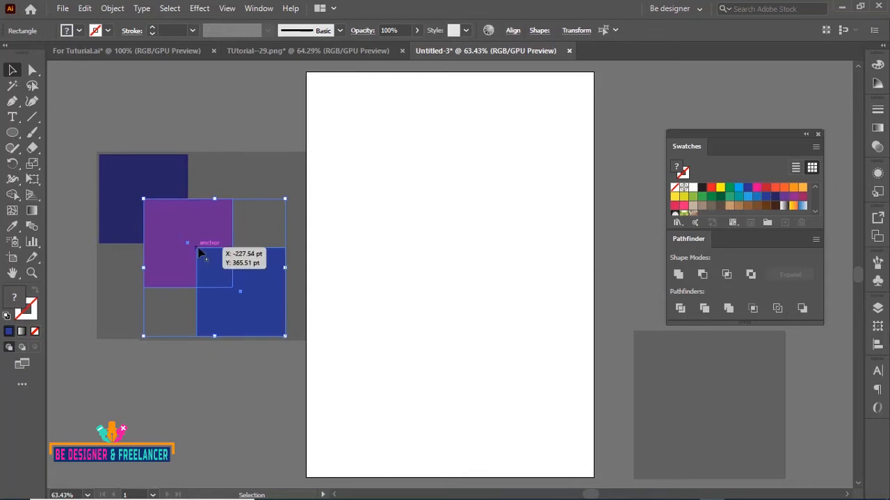
Copy both reference squares onto the artboard once more and select them together
{"action": "left_click_drag", "start_coordinate": [185, 262], "coordinate": [405, 224]}
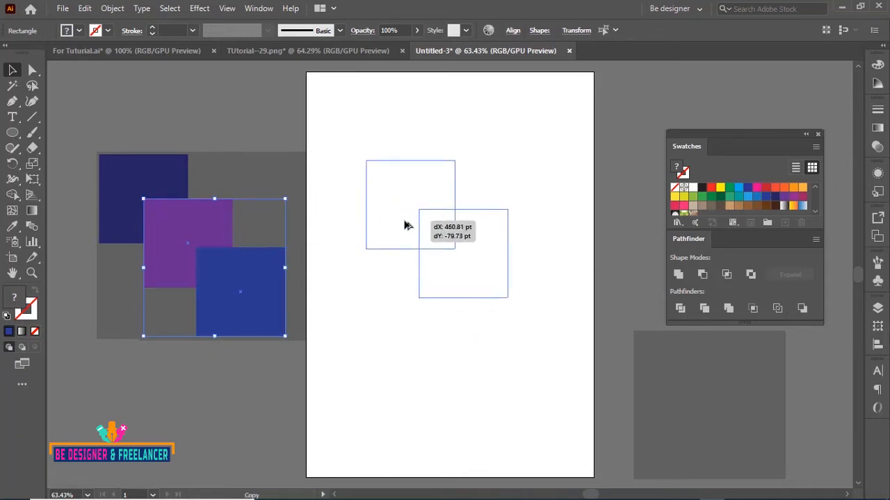
{"action": "left_click", "coordinate": [547, 264]}
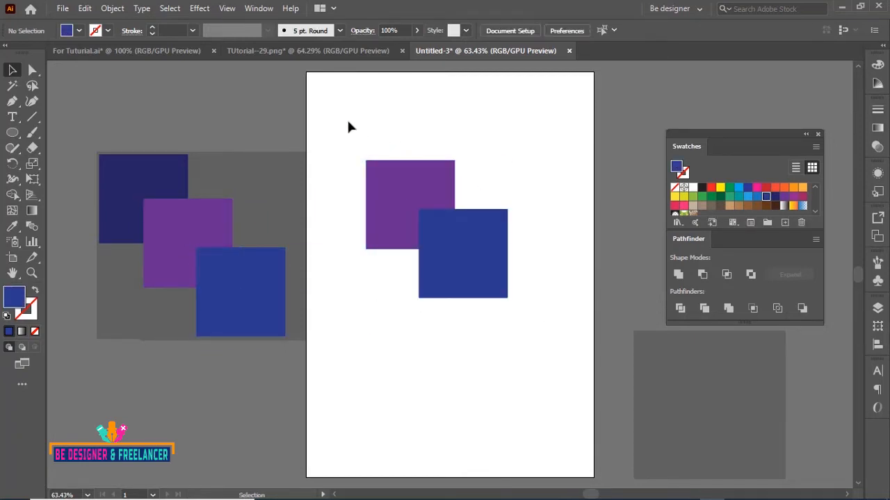
{"action": "left_click_drag", "start_coordinate": [348, 121], "coordinate": [498, 300]}
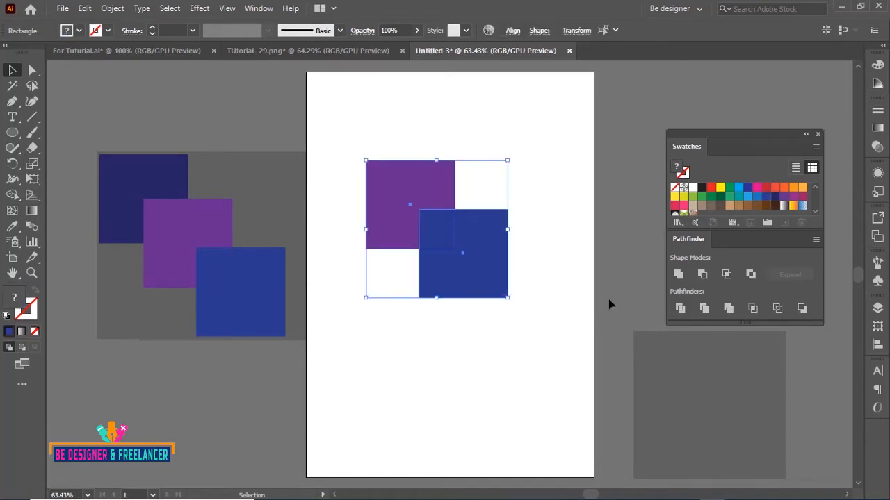
Unite the two selected squares, then undo the Unite
{"action": "left_click", "coordinate": [678, 275]}
{"action": "left_click", "coordinate": [413, 128]}
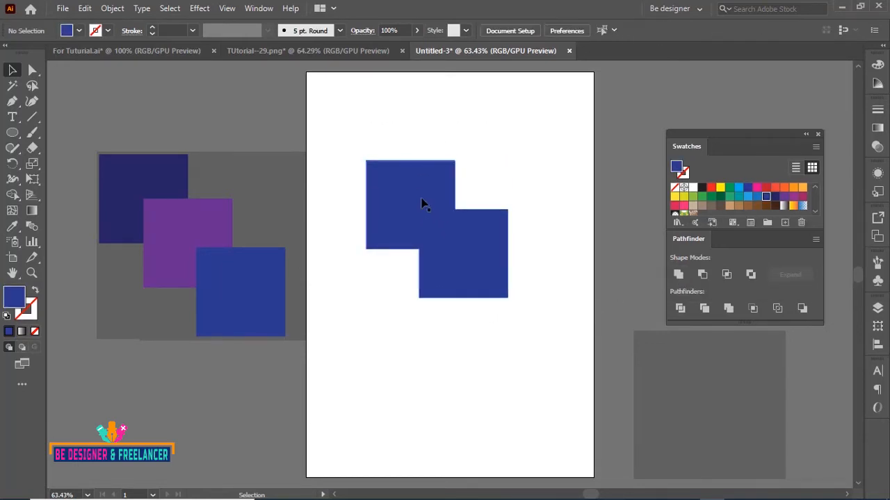
{"action": "left_click", "coordinate": [422, 203]}
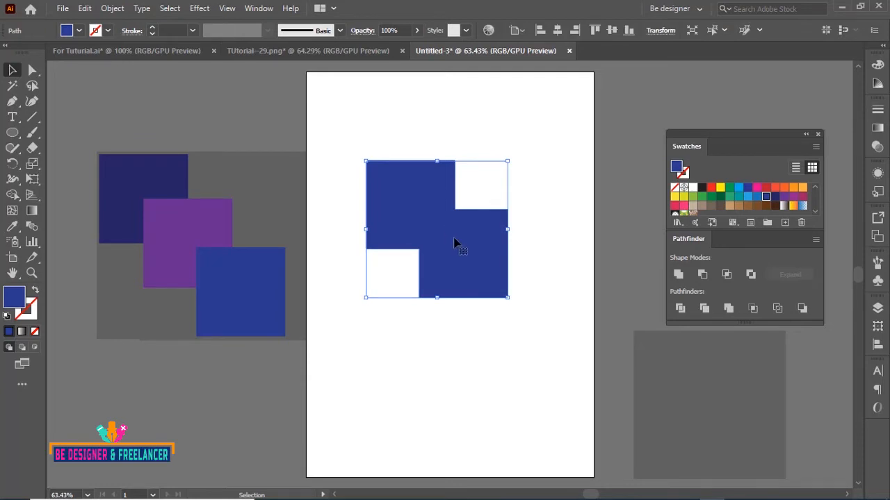
{"action": "key", "text": "ctrl+z"}
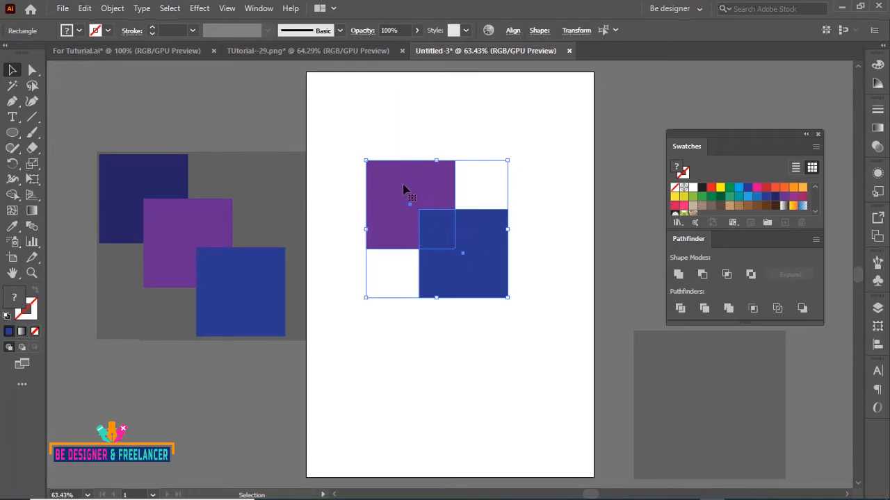
Reselect both squares, unite them, and fill the united shape with the purple swatch
{"action": "left_click", "coordinate": [524, 179]}
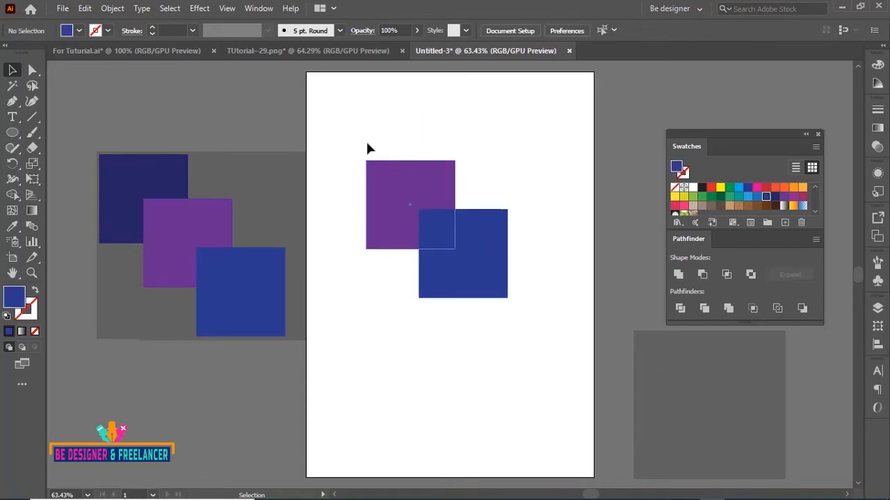
{"action": "left_click_drag", "start_coordinate": [349, 126], "coordinate": [480, 269]}
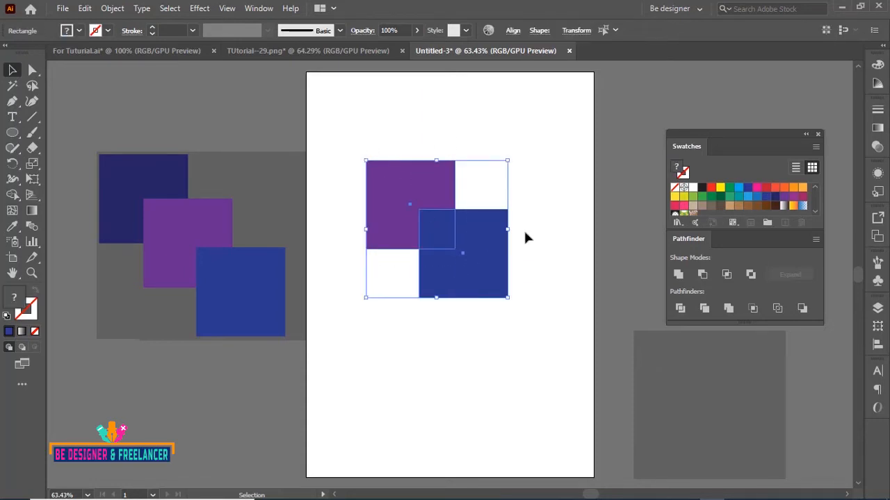
{"action": "left_click", "coordinate": [673, 275]}
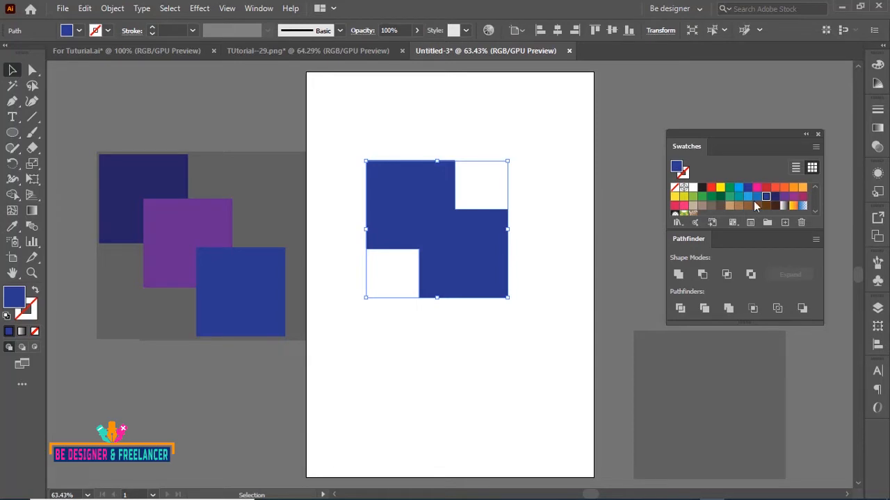
{"action": "left_click", "coordinate": [784, 199]}
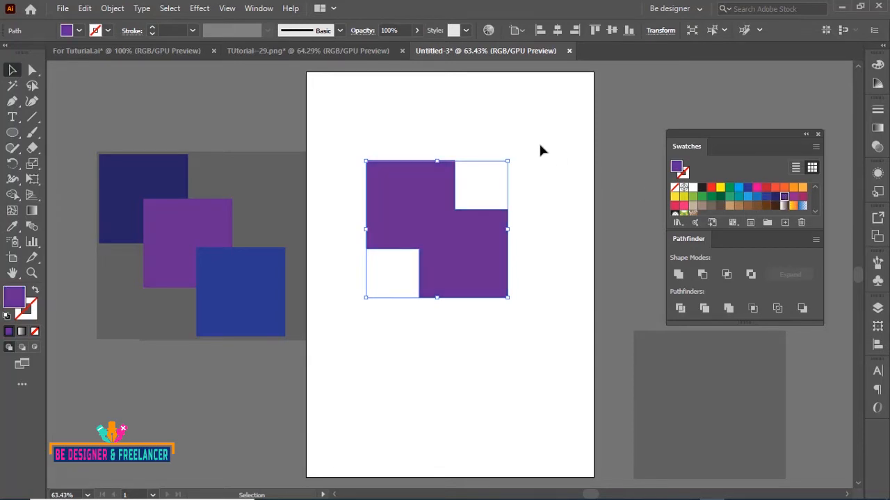
{"action": "left_click", "coordinate": [523, 177]}
Undo the purple fill and the Unite to restore the two separate selected squares
{"action": "key", "text": "ctrl+z"}
{"action": "key", "text": "ctrl+z"}
{"action": "key", "text": "ctrl+z"}
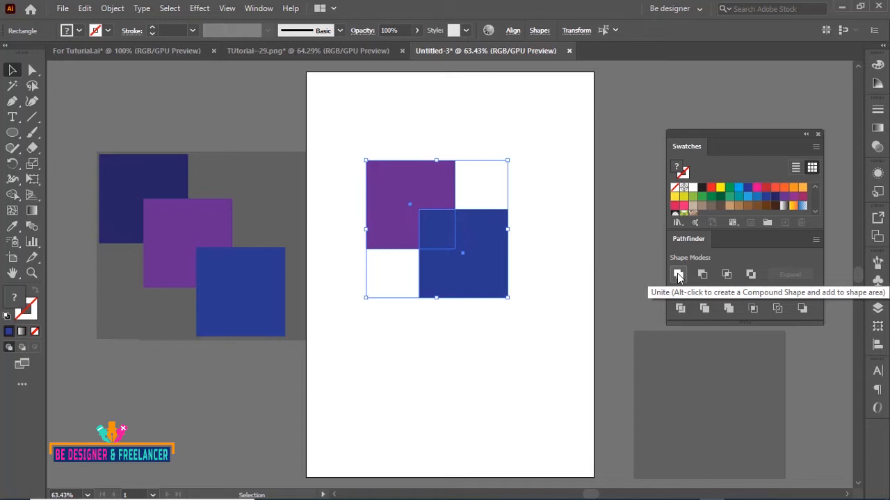
{"action": "left_click", "coordinate": [503, 129]}
{"action": "left_click", "coordinate": [487, 255]}
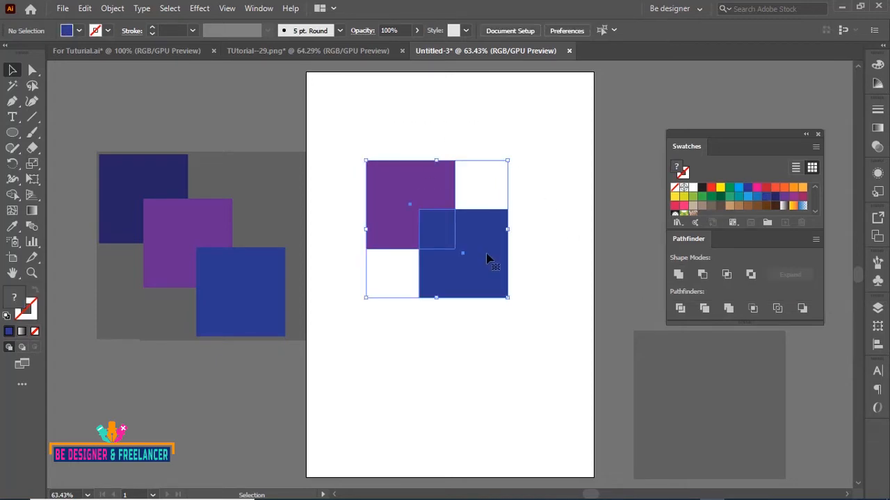
Unite the two selected squares and move the united shape up toward the top of the artboard
{"action": "left_click", "coordinate": [678, 274]}
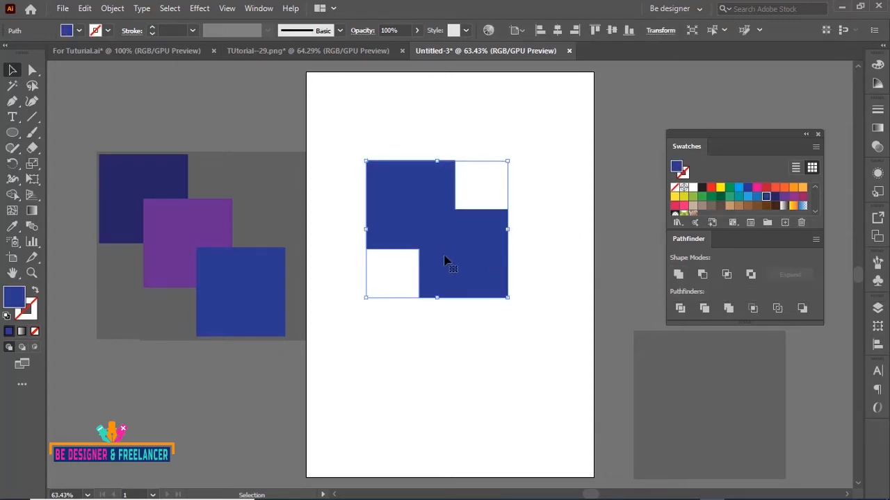
{"action": "left_click_drag", "start_coordinate": [442, 256], "coordinate": [405, 178]}
{"action": "left_click", "coordinate": [278, 227]}
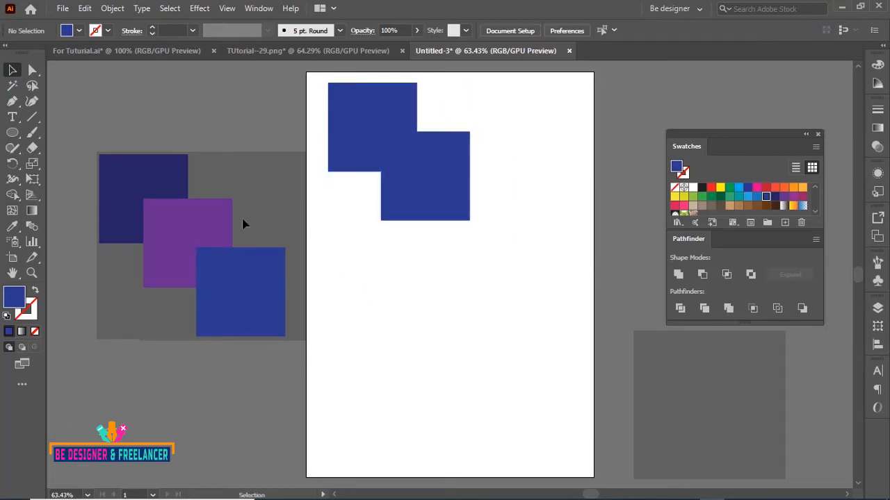
Copy the purple and blue reference squares onto the artboard, combine them into a Unite compound shape, and reselect it
{"action": "left_click", "coordinate": [227, 292]}
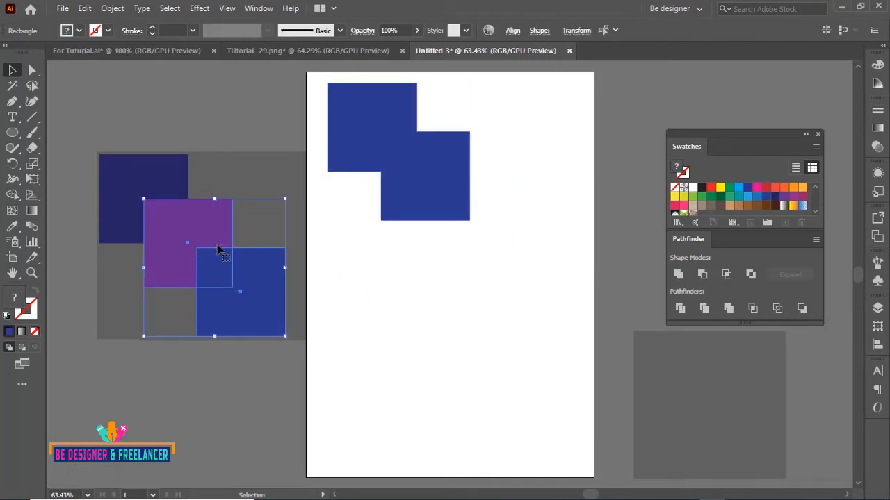
{"action": "left_click_drag", "start_coordinate": [213, 230], "coordinate": [424, 308]}
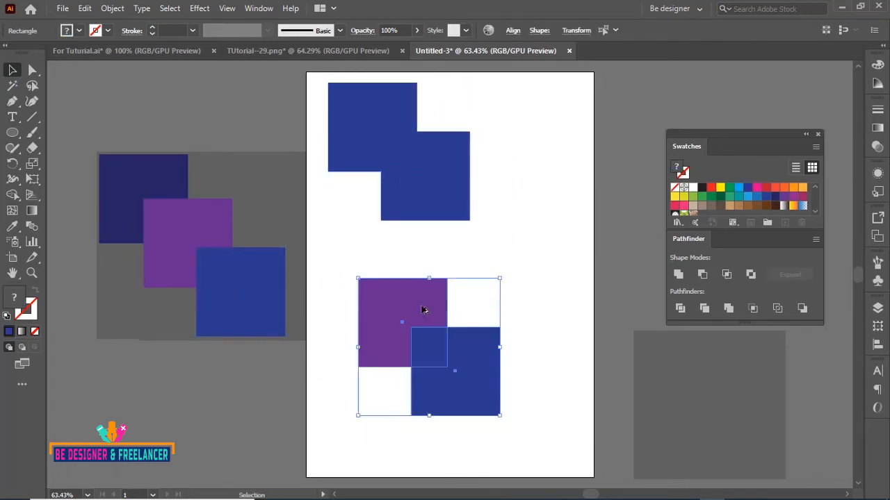
{"action": "left_click", "coordinate": [678, 277]}
{"action": "left_click", "coordinate": [540, 334]}
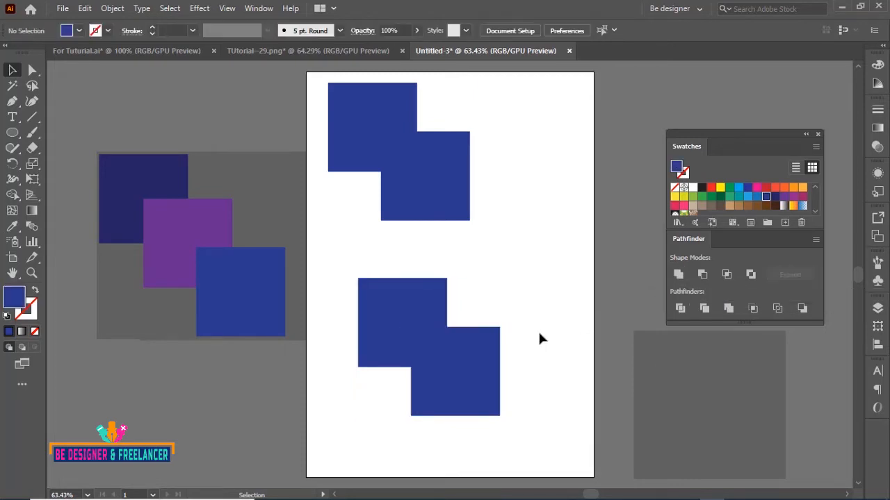
{"action": "left_click_drag", "start_coordinate": [369, 263], "coordinate": [499, 380]}
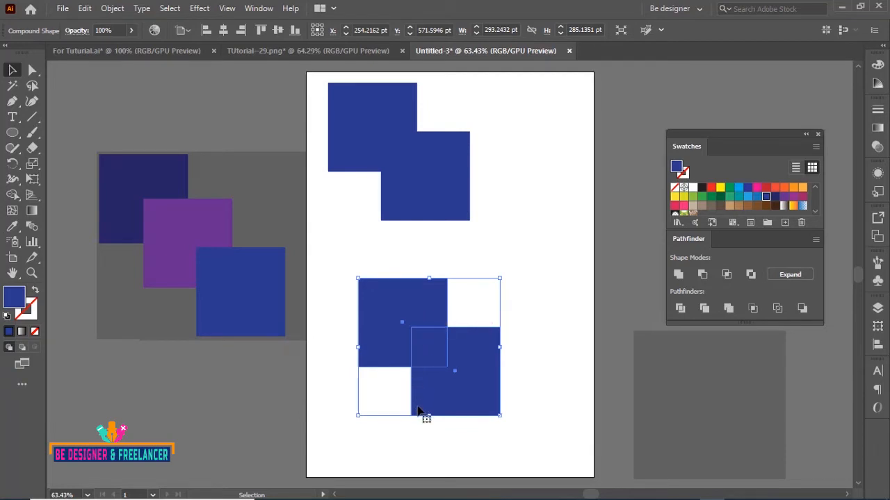
Move the compound shape slightly down and right with the Direct Selection tool
{"action": "left_click", "coordinate": [342, 107]}
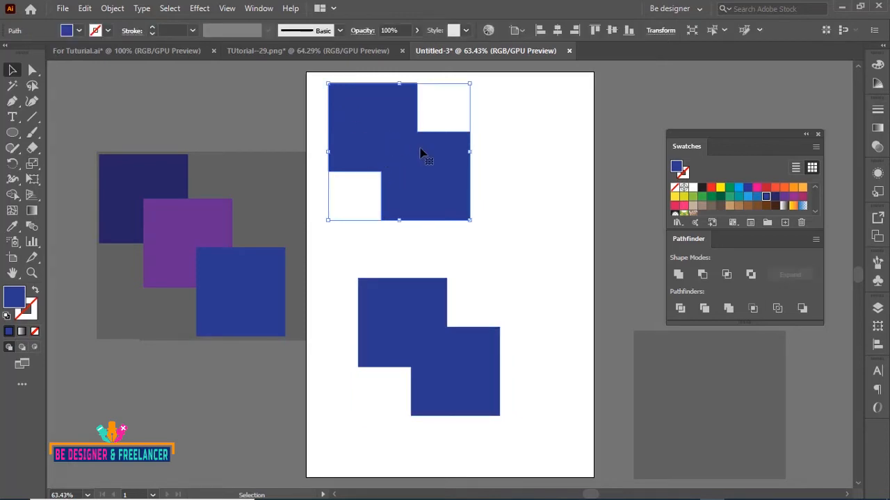
{"action": "left_click", "coordinate": [473, 382]}
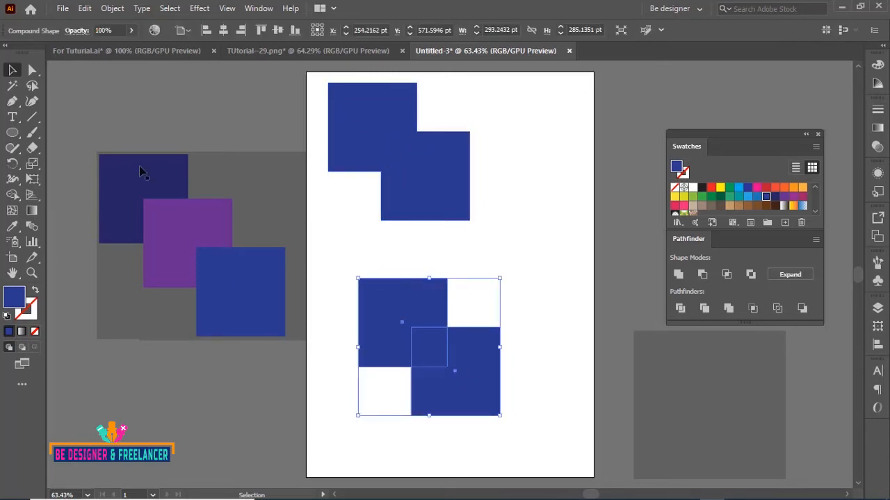
{"action": "left_click", "coordinate": [33, 69]}
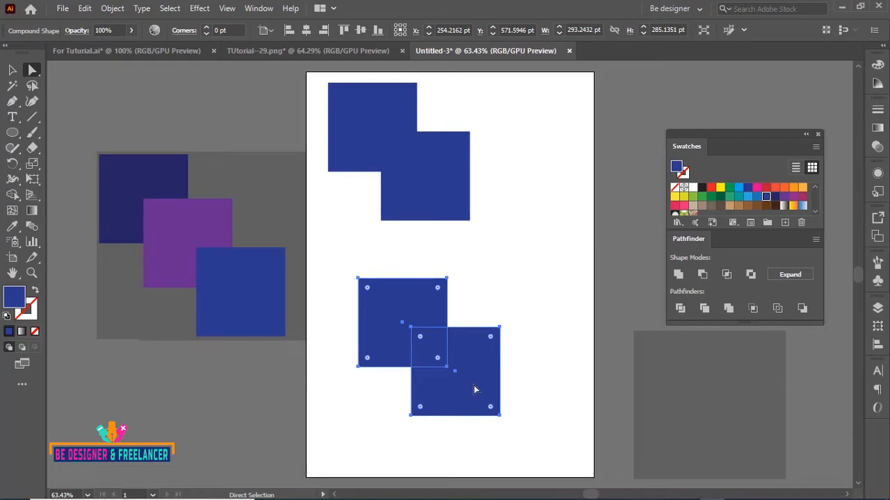
{"action": "left_click_drag", "start_coordinate": [477, 396], "coordinate": [516, 404]}
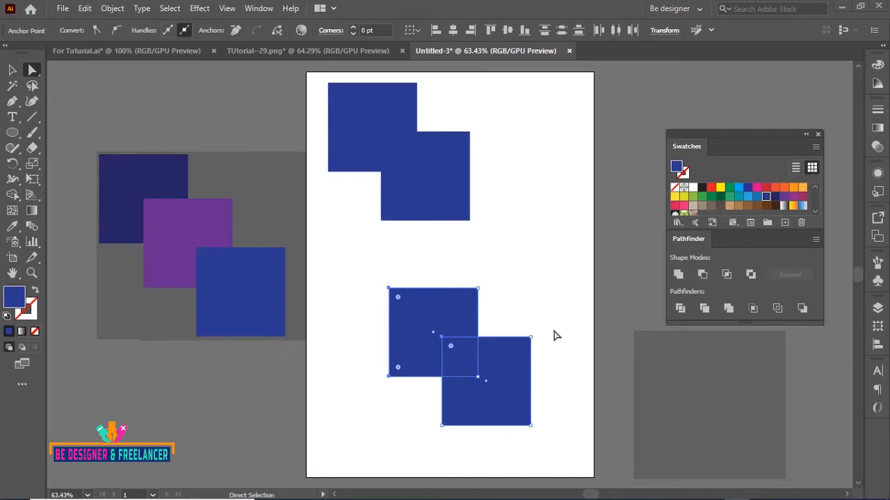
{"action": "left_click", "coordinate": [553, 296]}
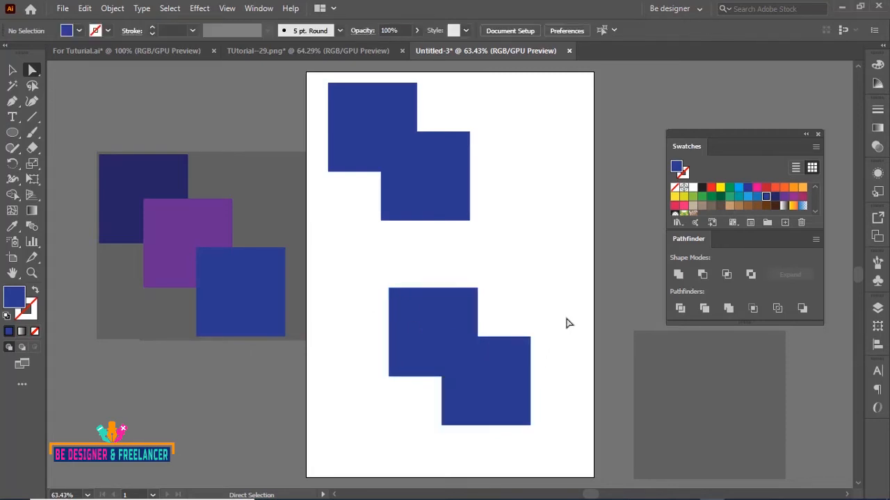
Reposition the lower square inside the compound shape and shift the upper united shape to the right
{"action": "left_click", "coordinate": [501, 393]}
{"action": "mouse_move", "coordinate": [501, 391]}
{"action": "left_mouse_down"}
{"action": "mouse_move", "coordinate": [468, 360]}
{"action": "mouse_move", "coordinate": [505, 405]}
{"action": "mouse_move", "coordinate": [494, 390]}
{"action": "left_mouse_up"}
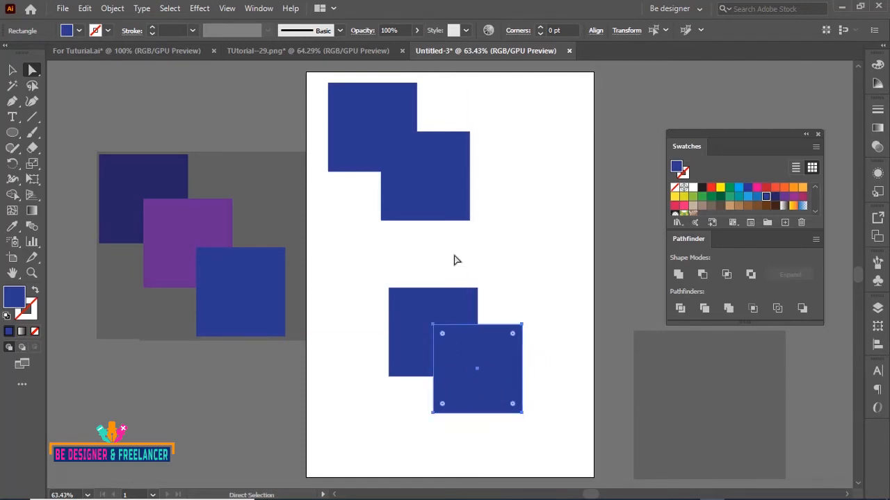
{"action": "left_click_drag", "start_coordinate": [433, 193], "coordinate": [456, 198]}
{"action": "left_click_drag", "start_coordinate": [496, 369], "coordinate": [478, 361]}
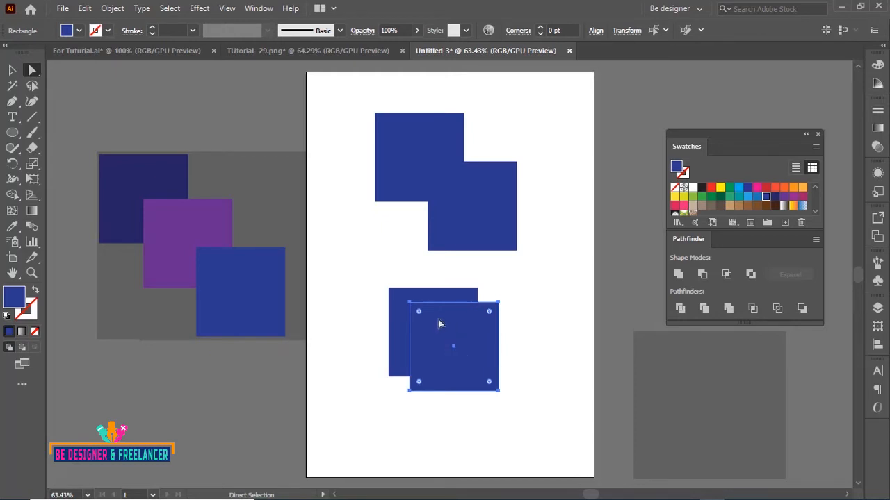
Select the compound shape and expand it into a single path
{"action": "left_click", "coordinate": [12, 69]}
{"action": "left_click", "coordinate": [384, 243]}
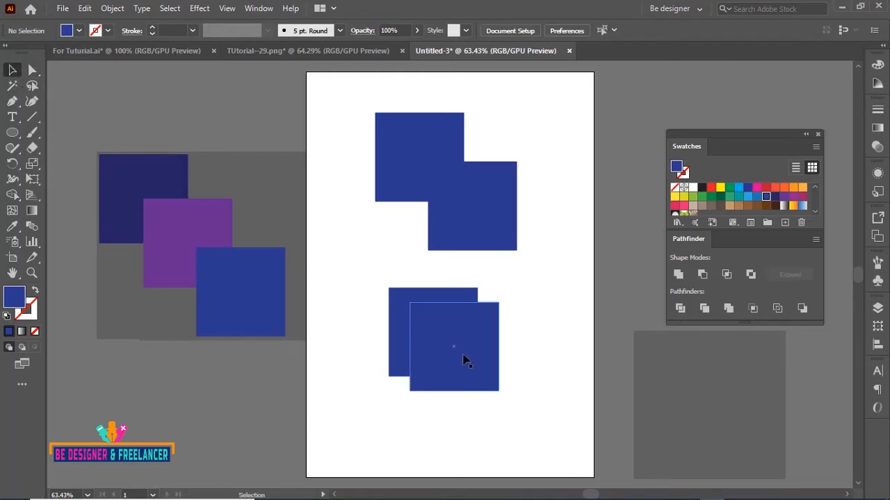
{"action": "mouse_move", "coordinate": [463, 356]}
{"action": "left_mouse_down"}
{"action": "mouse_move", "coordinate": [524, 382]}
{"action": "mouse_move", "coordinate": [427, 338]}
{"action": "mouse_move", "coordinate": [463, 366]}
{"action": "left_mouse_up"}
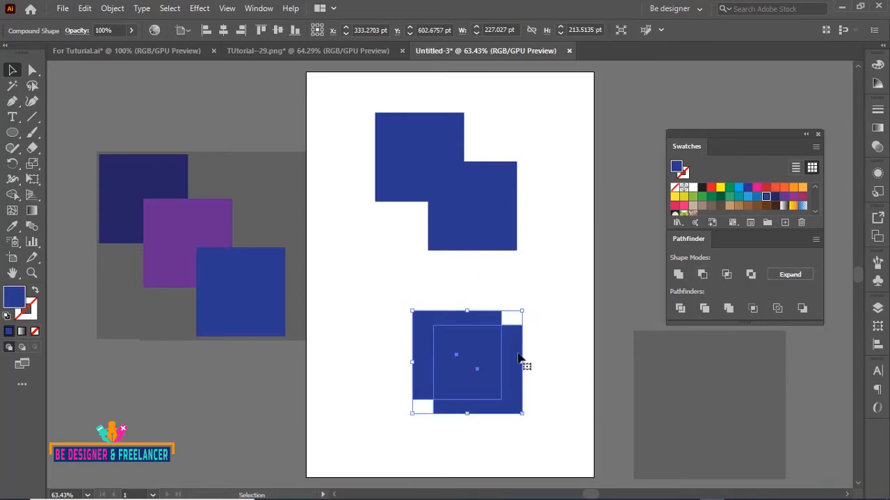
{"action": "left_click", "coordinate": [793, 274]}
Move the expanded shape around the lower part of the artboard
{"action": "left_click", "coordinate": [561, 290]}
{"action": "left_click_drag", "start_coordinate": [482, 369], "coordinate": [429, 339]}
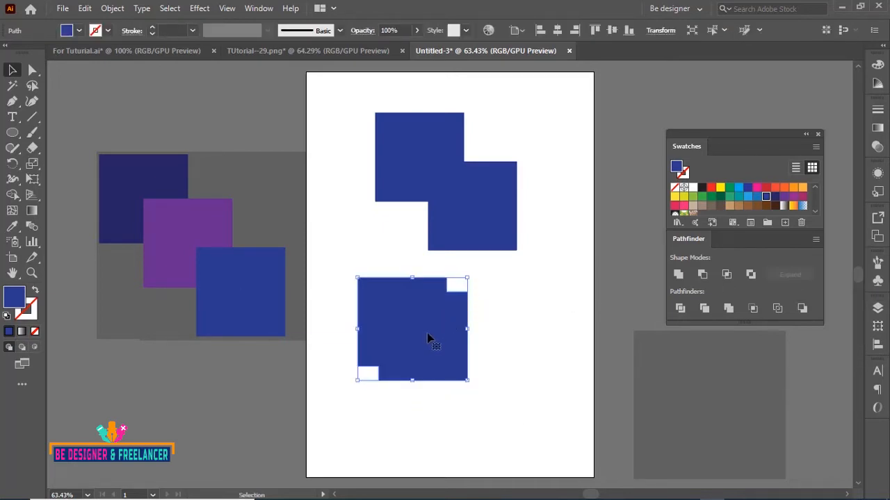
{"action": "left_click_drag", "start_coordinate": [407, 307], "coordinate": [466, 333]}
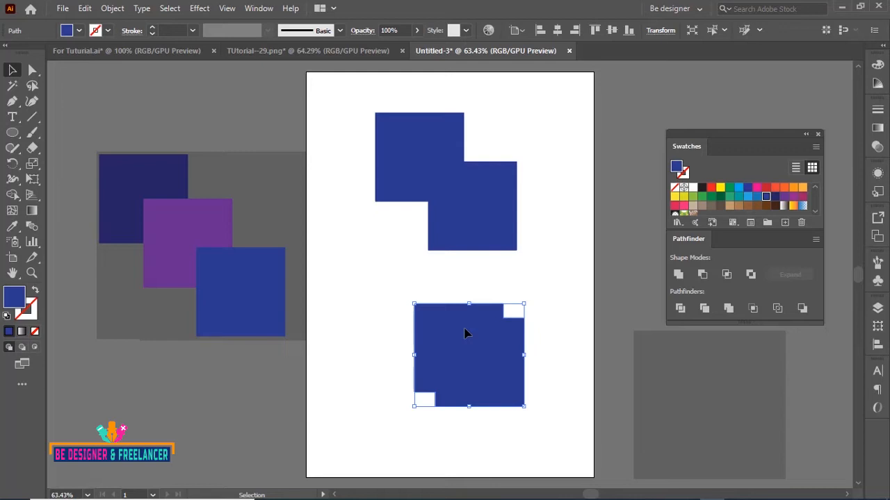
Select everything on the artboard and delete it
{"action": "left_click_drag", "start_coordinate": [353, 92], "coordinate": [528, 405]}
{"action": "key", "text": "Delete"}
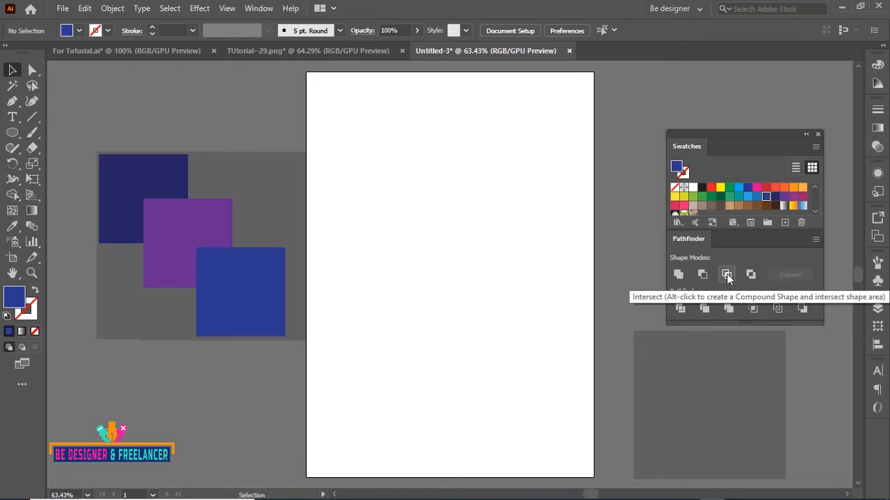
Draw a circle about 260 pt across with the Ellipse tool
{"action": "left_click_drag", "start_coordinate": [11, 136], "coordinate": [56, 162]}
{"action": "left_click_drag", "start_coordinate": [362, 168], "coordinate": [485, 292]}
{"action": "left_click", "coordinate": [12, 69]}
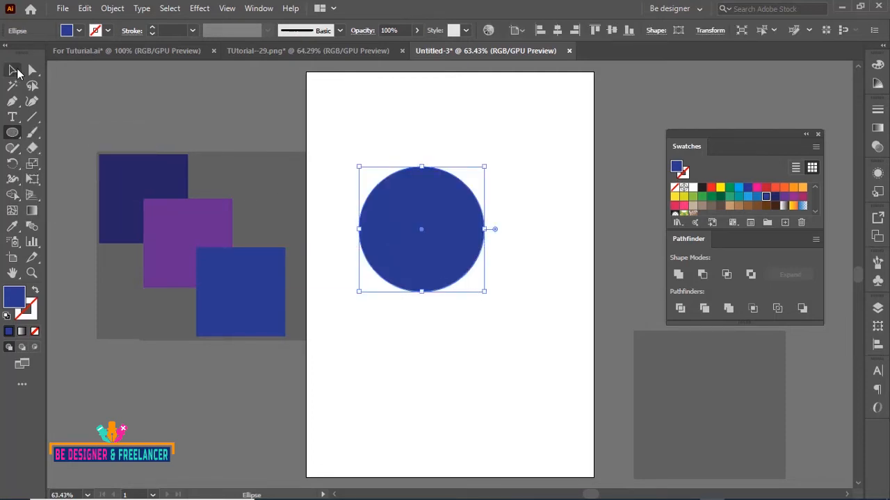
Duplicate the circle to the right so the two circles overlap
{"action": "left_click_drag", "start_coordinate": [428, 255], "coordinate": [511, 269]}
{"action": "left_click", "coordinate": [470, 143]}
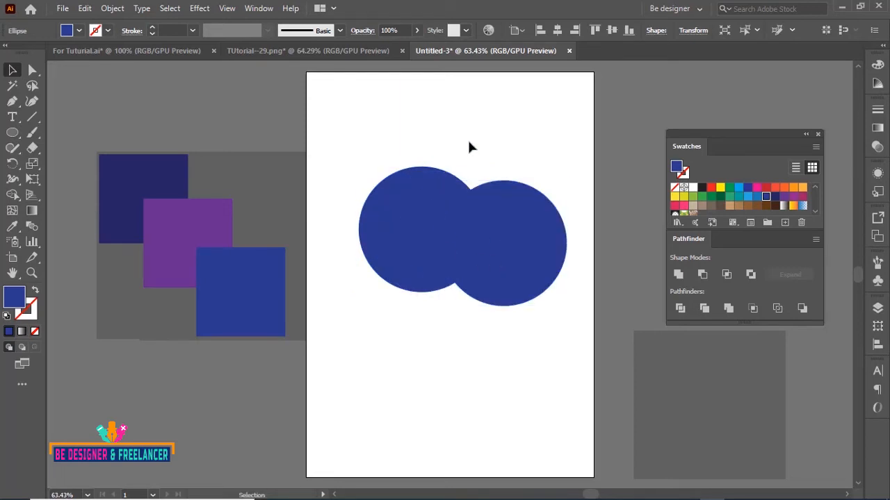
Select both circles and apply Intersect as a compound shape
{"action": "left_click_drag", "start_coordinate": [360, 137], "coordinate": [510, 256]}
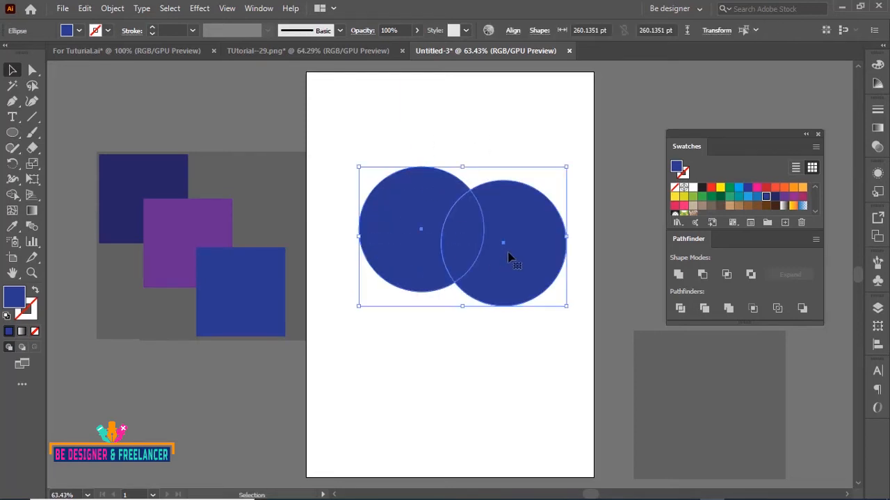
{"action": "left_click", "coordinate": [727, 276]}
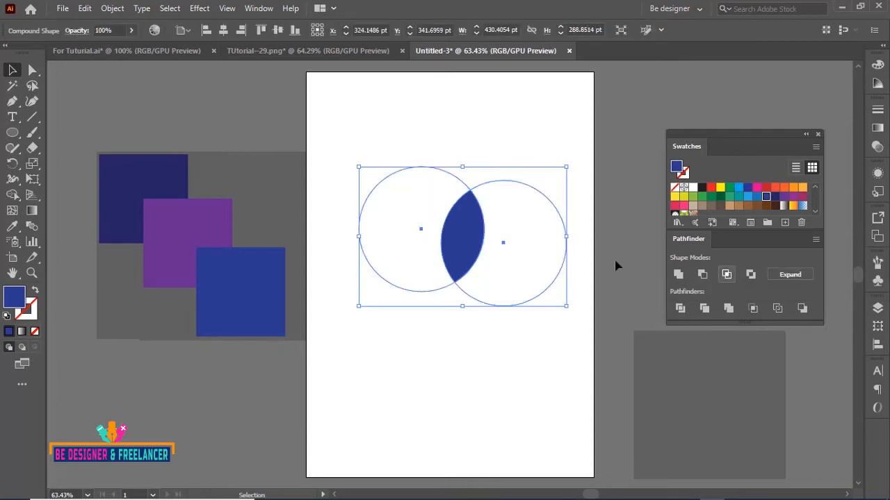
Move one circle inside the intersect compound shape with the Direct Selection tool to change the overlap
{"action": "left_click", "coordinate": [431, 202]}
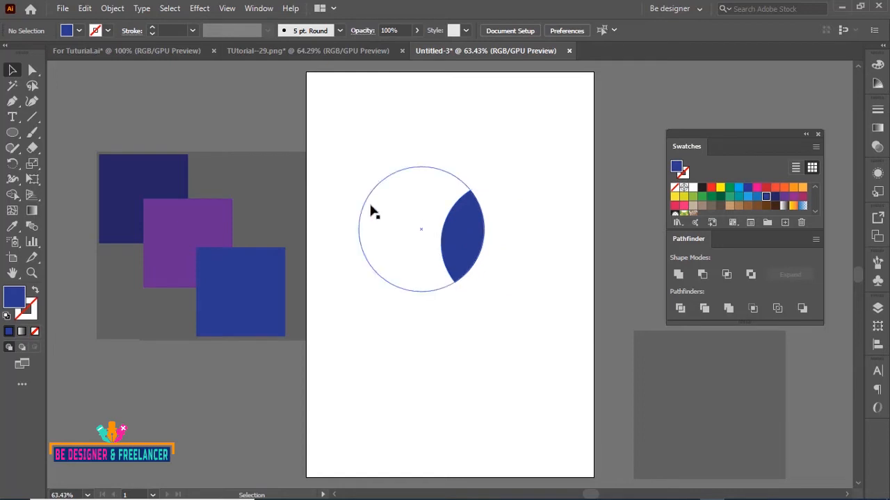
{"action": "left_click", "coordinate": [32, 70]}
{"action": "left_click", "coordinate": [508, 246]}
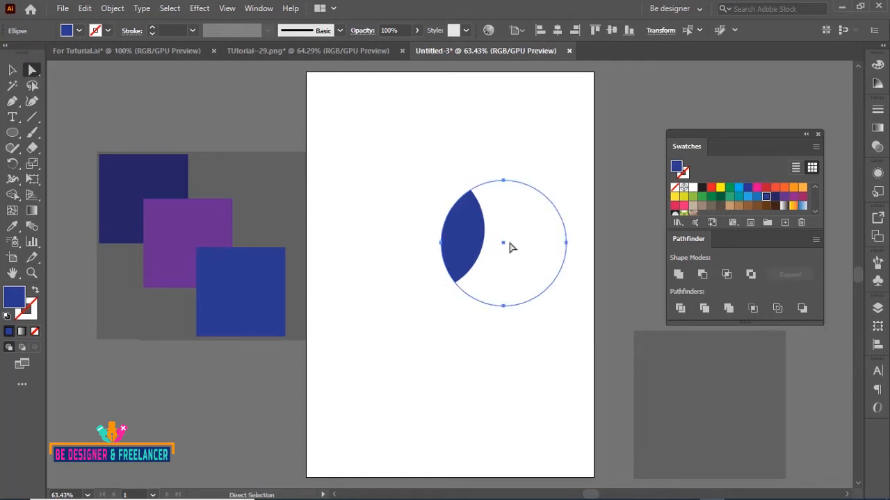
{"action": "mouse_move", "coordinate": [528, 243]}
{"action": "left_mouse_down"}
{"action": "mouse_move", "coordinate": [497, 240]}
{"action": "mouse_move", "coordinate": [528, 244]}
{"action": "mouse_move", "coordinate": [518, 260]}
{"action": "mouse_move", "coordinate": [542, 264]}
{"action": "mouse_move", "coordinate": [530, 242]}
{"action": "mouse_move", "coordinate": [540, 255]}
{"action": "mouse_move", "coordinate": [536, 249]}
{"action": "left_mouse_up"}
Move the intersect compound shape to the top of the artboard
{"action": "left_click", "coordinate": [11, 69]}
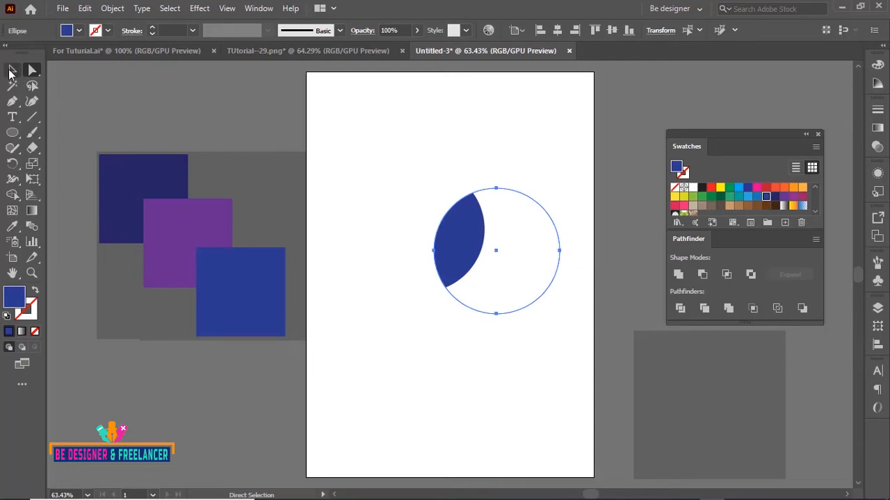
{"action": "left_click", "coordinate": [421, 169]}
{"action": "left_click_drag", "start_coordinate": [480, 236], "coordinate": [479, 231]}
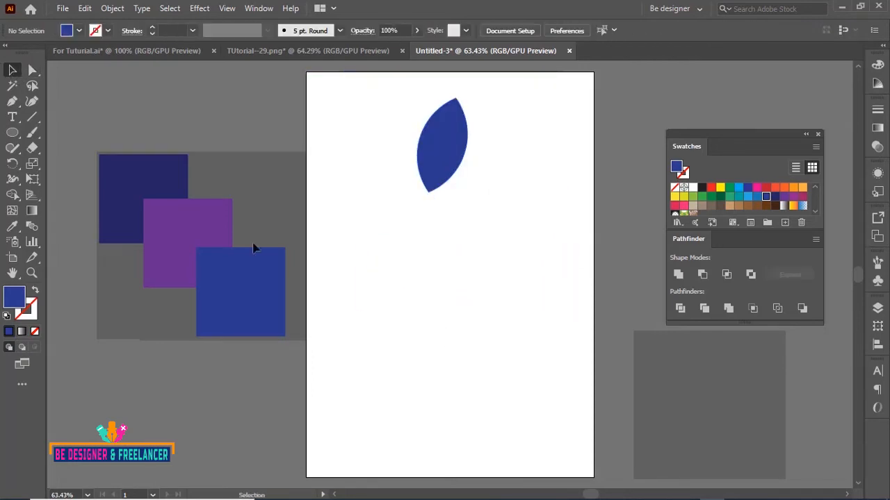
Draw another circle about 215 pt across in the lower half of the artboard
{"action": "key", "text": "l"}
{"action": "left_click_drag", "start_coordinate": [341, 264], "coordinate": [445, 367]}
{"action": "left_click", "coordinate": [12, 71]}
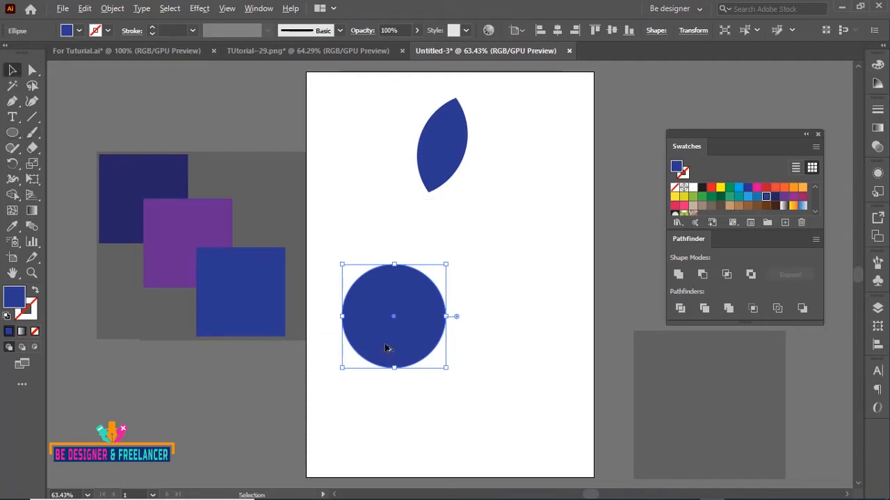
Duplicate the lower circle to the right so the two overlap
{"action": "left_click_drag", "start_coordinate": [387, 349], "coordinate": [453, 359]}
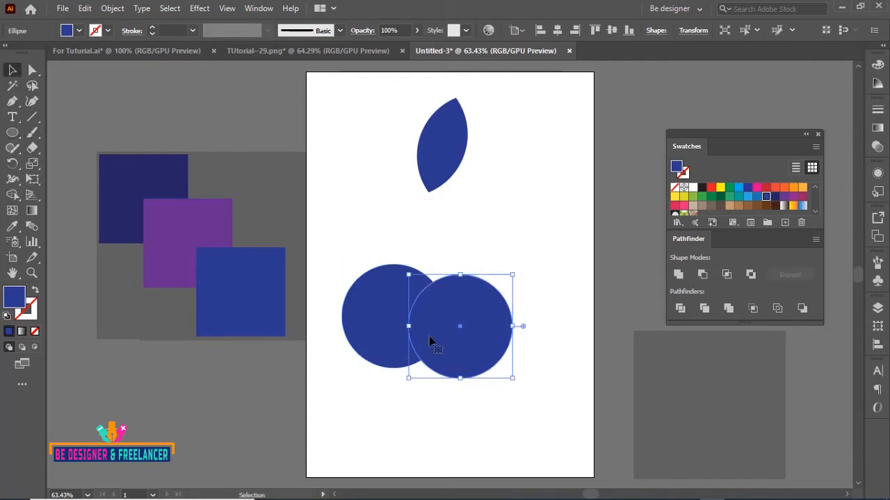
{"action": "left_click", "coordinate": [345, 234]}
Select both lower circles and intersect them into a lens shape
{"action": "left_click_drag", "start_coordinate": [337, 233], "coordinate": [481, 339]}
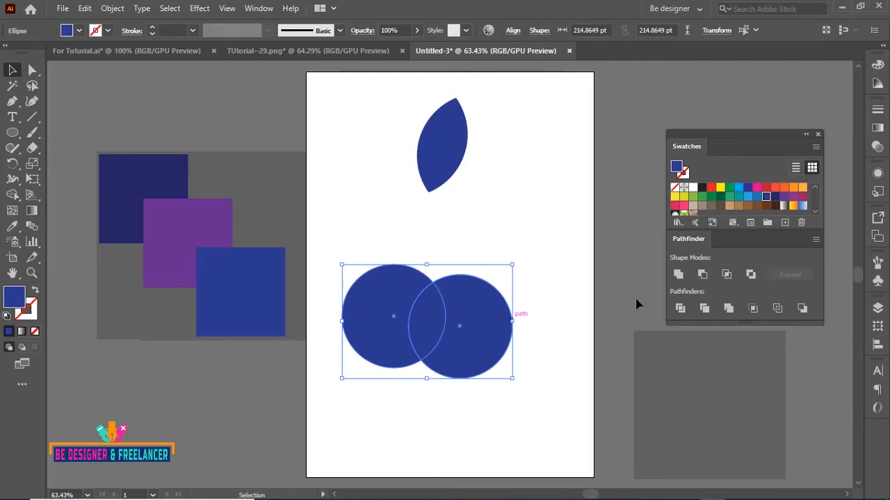
{"action": "left_click", "coordinate": [729, 278]}
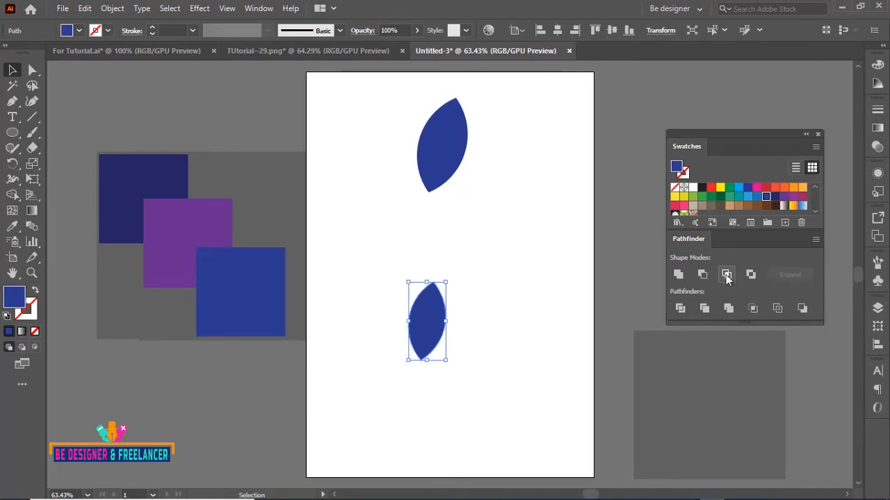
Move the lower lens shape to the right
{"action": "left_click", "coordinate": [483, 268]}
{"action": "left_click", "coordinate": [420, 336]}
{"action": "key", "text": "a"}
{"action": "left_click_drag", "start_coordinate": [438, 333], "coordinate": [483, 333]}
Reposition the circles within the upper intersect compound shape with the Direct Selection tool
{"action": "left_click", "coordinate": [466, 153]}
{"action": "left_click_drag", "start_coordinate": [512, 157], "coordinate": [474, 145]}
{"action": "left_click_drag", "start_coordinate": [481, 152], "coordinate": [516, 174]}
{"action": "left_click_drag", "start_coordinate": [382, 117], "coordinate": [386, 153]}
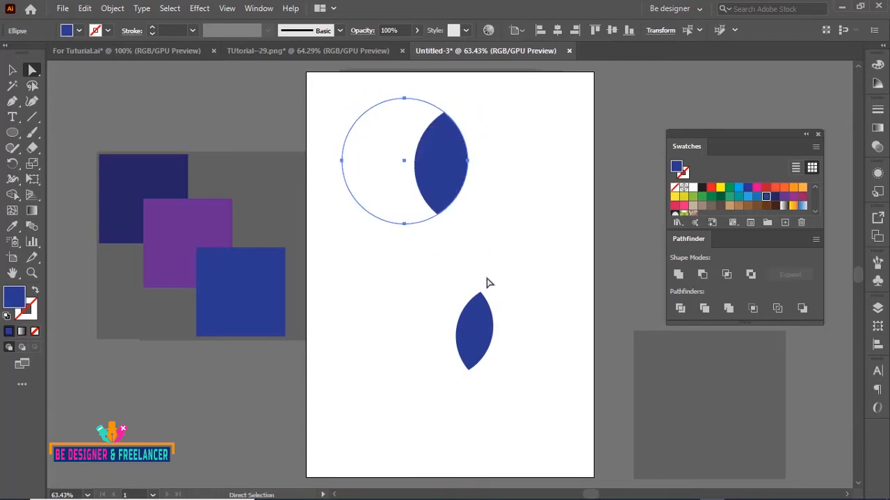
{"action": "left_click", "coordinate": [507, 258]}
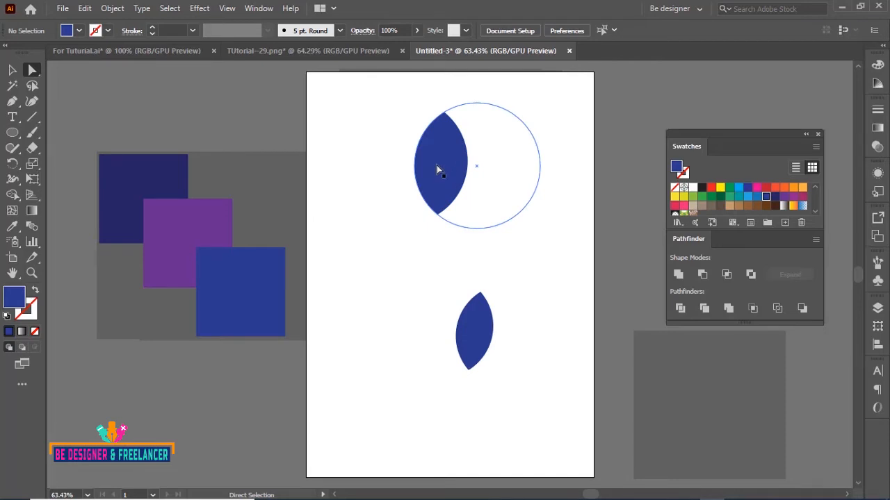
{"action": "left_click", "coordinate": [436, 165]}
Select the upper compound shape and expand it
{"action": "left_click", "coordinate": [12, 70]}
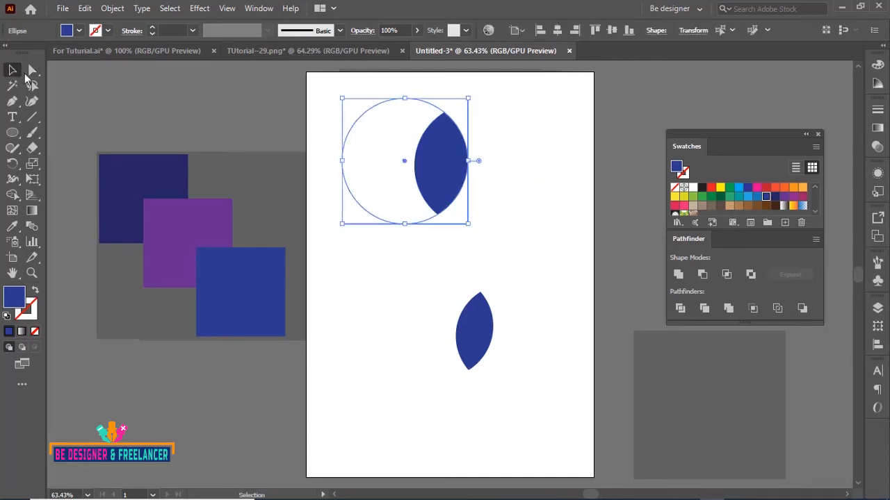
{"action": "left_click", "coordinate": [470, 155]}
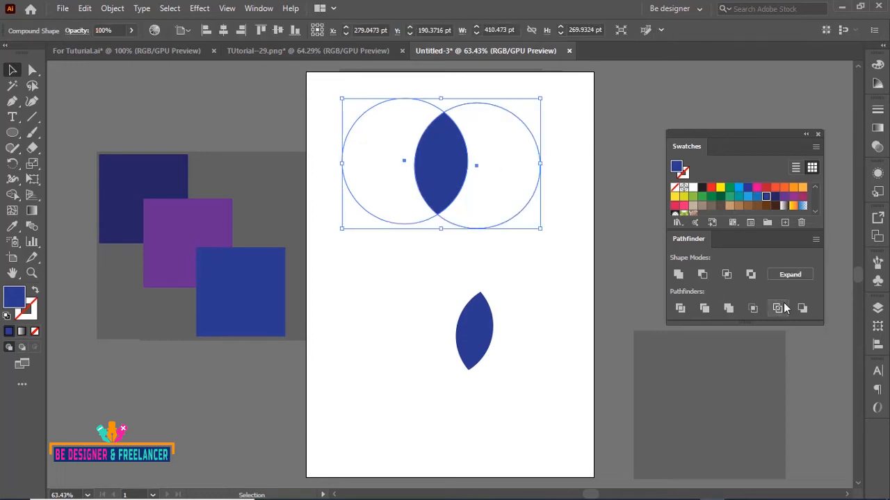
{"action": "left_click", "coordinate": [790, 275]}
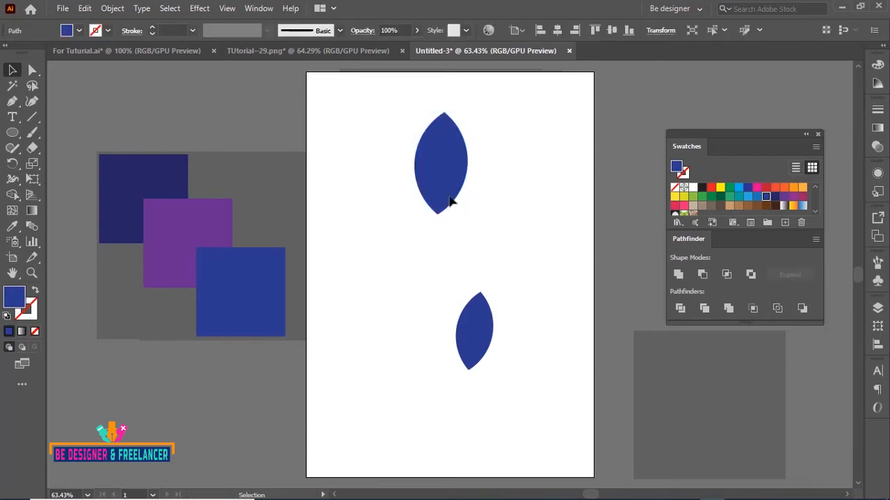
Select both lens shapes and clear them from the artboard
{"action": "left_click_drag", "start_coordinate": [445, 188], "coordinate": [523, 248]}
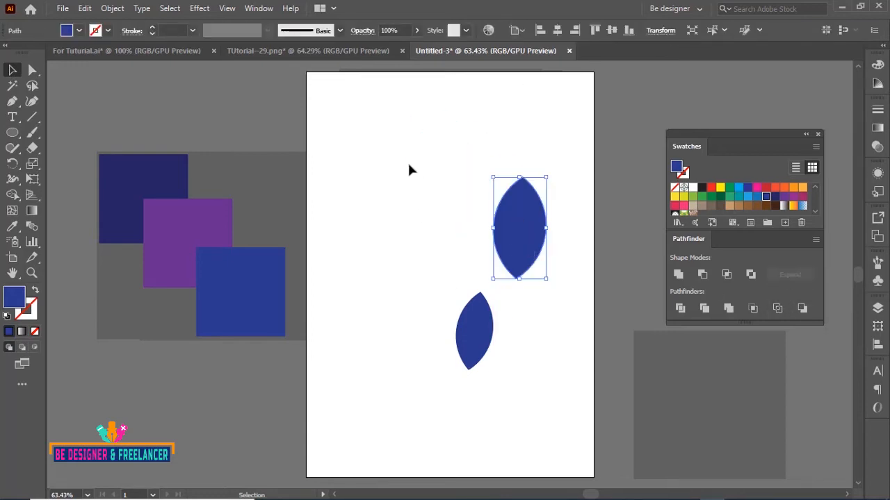
{"action": "left_click_drag", "start_coordinate": [445, 164], "coordinate": [529, 325]}
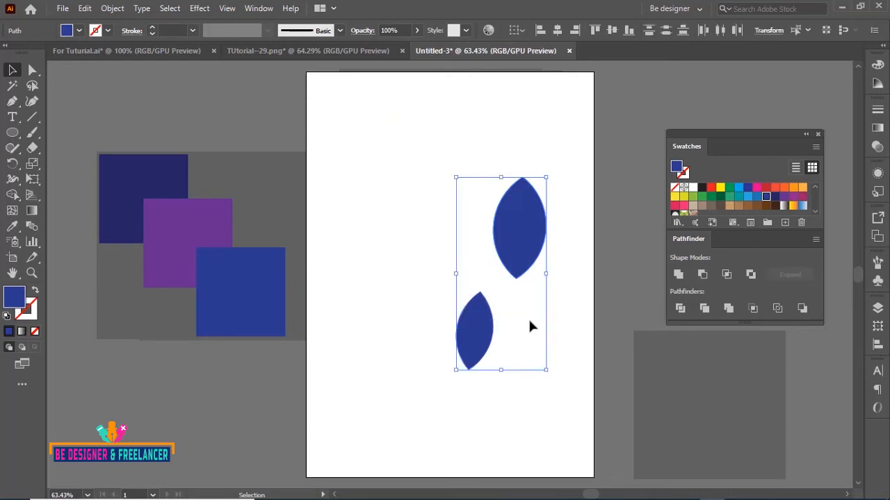
{"action": "left_click", "coordinate": [752, 308]}
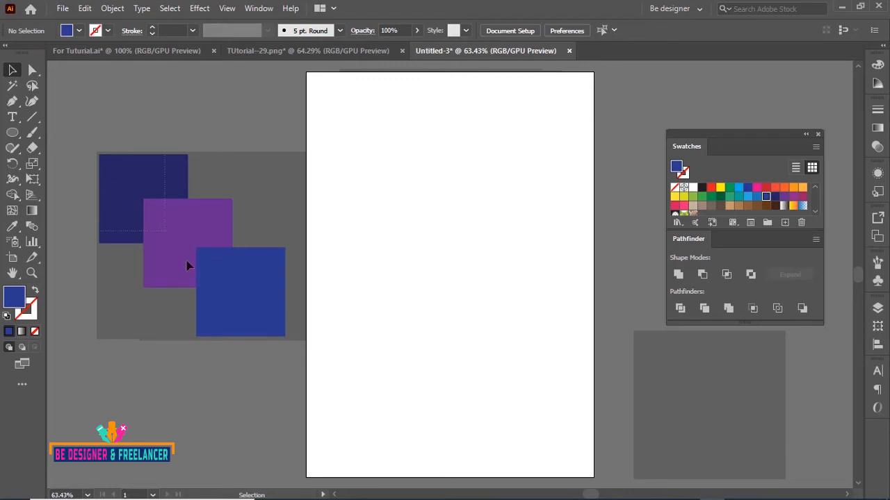
Duplicate the group of three overlapping squares from the pasteboard onto the artboard
{"action": "left_click", "coordinate": [243, 324]}
{"action": "left_click_drag", "start_coordinate": [199, 240], "coordinate": [461, 249]}
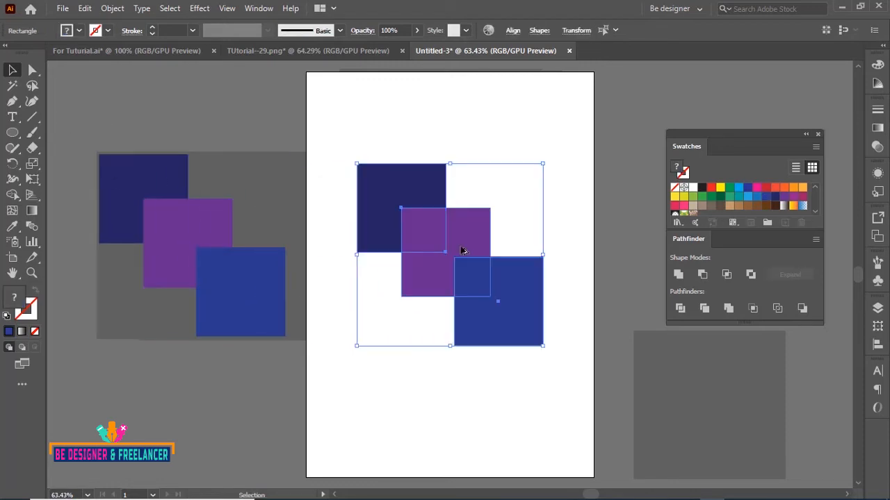
{"action": "left_click", "coordinate": [485, 135]}
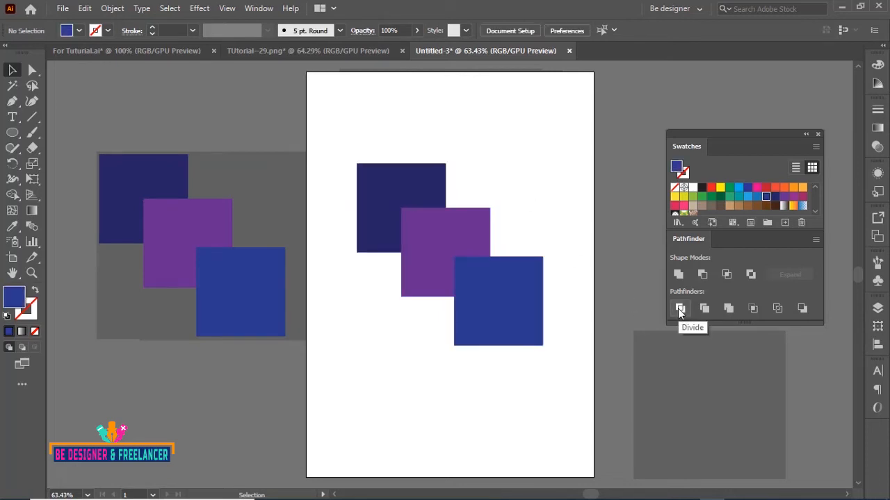
Apply Divide to the three squares and ungroup the divided result
{"action": "left_click_drag", "start_coordinate": [356, 124], "coordinate": [541, 307]}
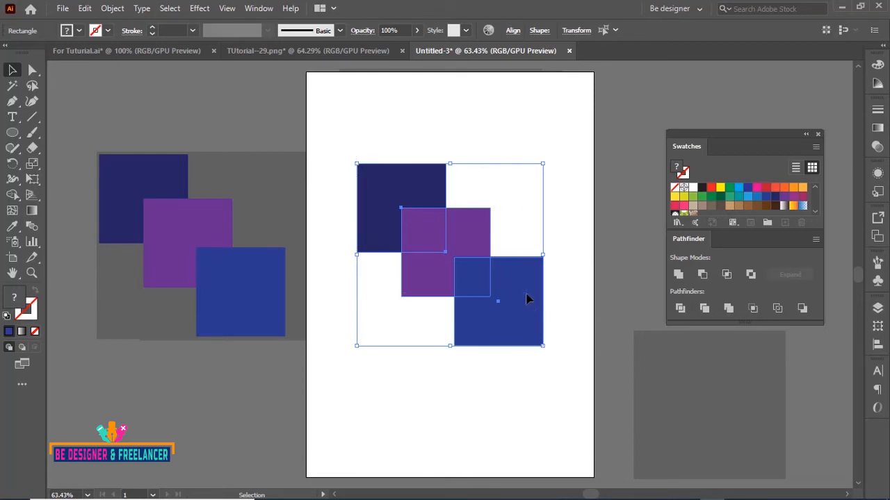
{"action": "left_click", "coordinate": [684, 314]}
{"action": "left_click", "coordinate": [570, 259]}
{"action": "left_click_drag", "start_coordinate": [484, 237], "coordinate": [470, 257]}
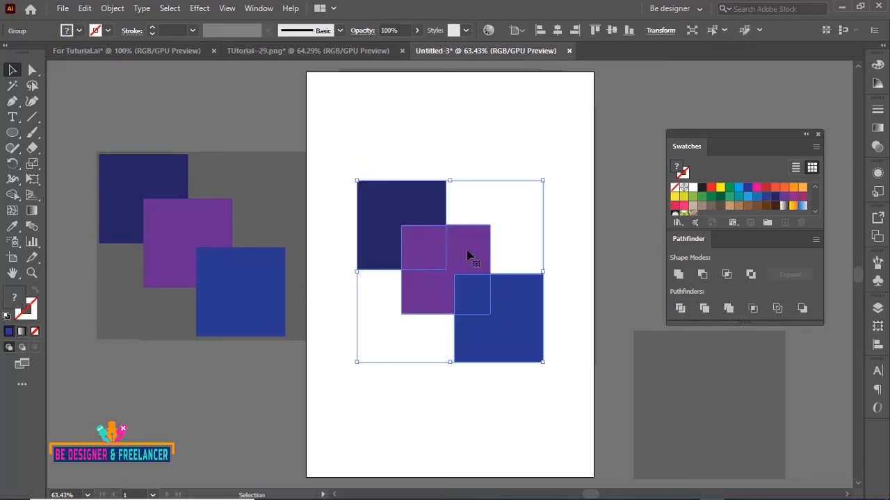
{"action": "right_click", "coordinate": [467, 255]}
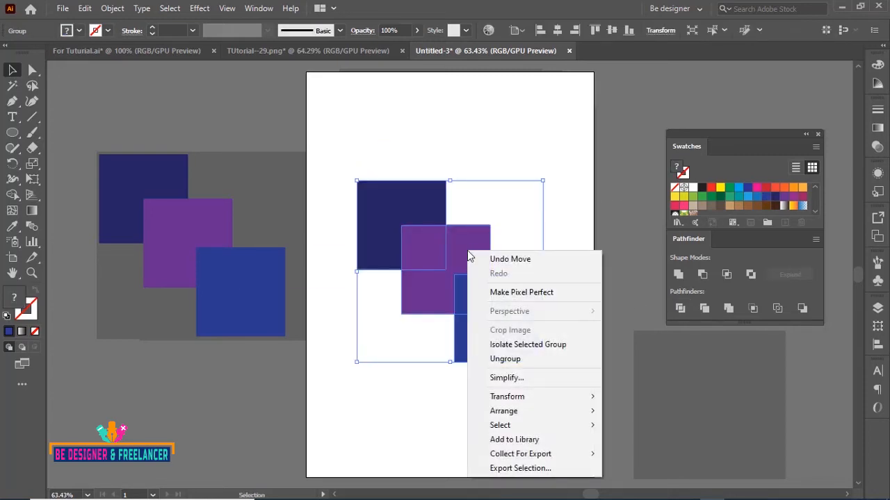
{"action": "left_click", "coordinate": [502, 358]}
Pull the divided pieces apart and undo the changes back to an empty artboard
{"action": "left_click", "coordinate": [574, 208]}
{"action": "left_click_drag", "start_coordinate": [399, 202], "coordinate": [367, 144]}
{"action": "left_click_drag", "start_coordinate": [456, 265], "coordinate": [552, 134]}
{"action": "left_click", "coordinate": [556, 240]}
{"action": "left_click_drag", "start_coordinate": [494, 303], "coordinate": [539, 355]}
{"action": "left_click_drag", "start_coordinate": [459, 301], "coordinate": [384, 360]}
{"action": "left_click_drag", "start_coordinate": [424, 259], "coordinate": [527, 266]}
{"action": "left_click", "coordinate": [508, 190]}
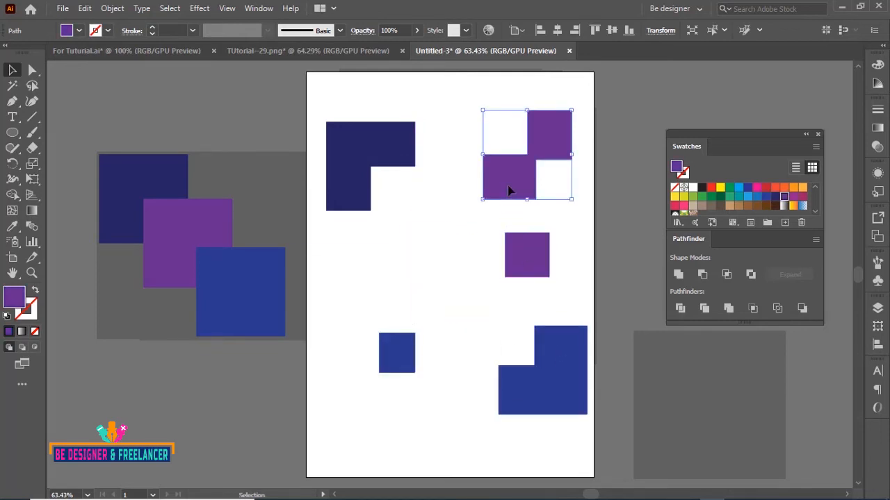
{"action": "key", "text": "ctrl+z"}
{"action": "key", "text": "ctrl+z"}
{"action": "key", "text": "ctrl+z"}
{"action": "key", "text": "ctrl+z"}
{"action": "key", "text": "ctrl+z"}
{"action": "key", "text": "ctrl+z"}
{"action": "key", "text": "ctrl+z"}
{"action": "key", "text": "ctrl+z"}
{"action": "key", "text": "ctrl+z"}
{"action": "key", "text": "ctrl+z"}
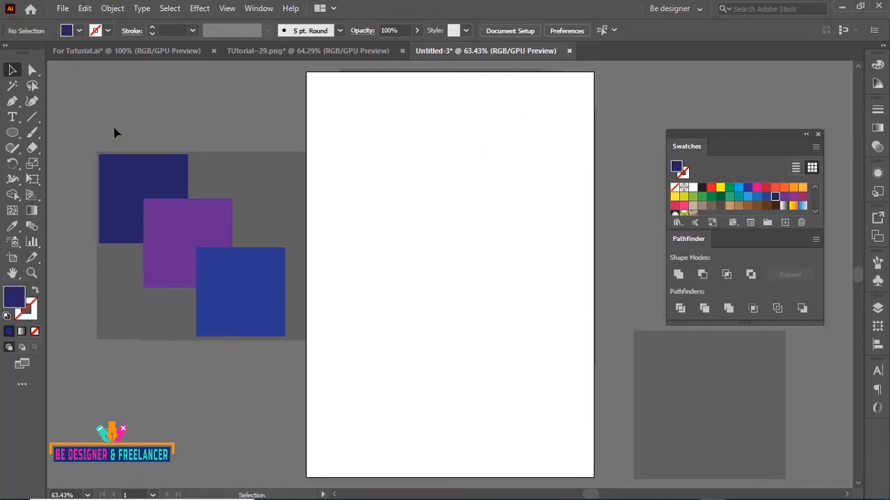
Duplicate the three squares onto the artboard again and apply Divide to them
{"action": "left_click", "coordinate": [234, 294]}
{"action": "left_click_drag", "start_coordinate": [234, 294], "coordinate": [499, 301]}
{"action": "left_click", "coordinate": [680, 308]}
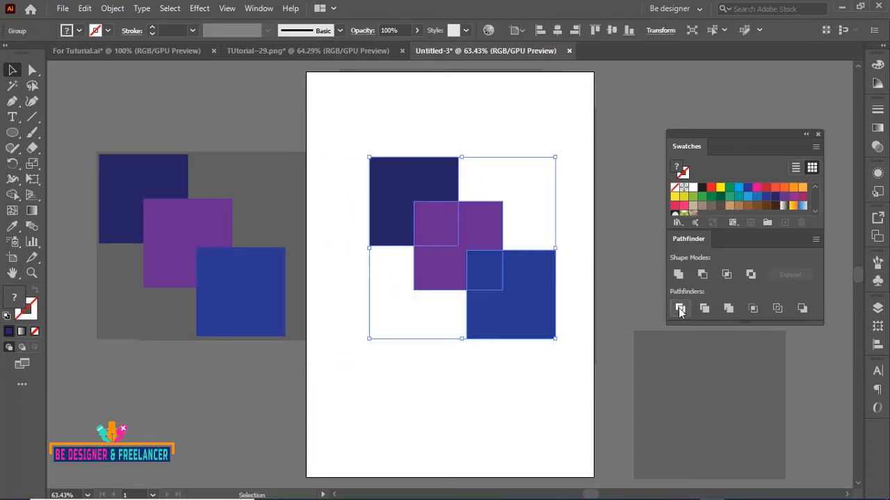
Ungroup the divided squares and drag the individual pieces apart across the artboard
{"action": "right_click", "coordinate": [521, 272]}
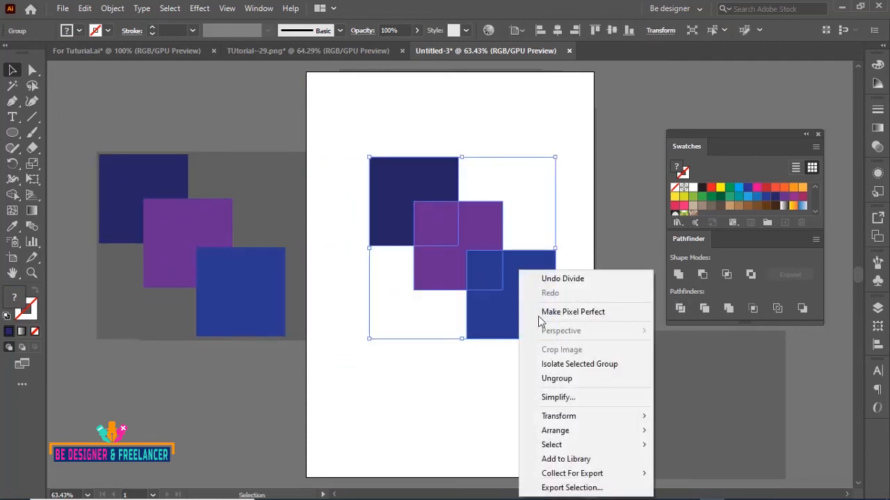
{"action": "left_click", "coordinate": [550, 380]}
{"action": "left_click", "coordinate": [540, 363]}
{"action": "left_click_drag", "start_coordinate": [504, 288], "coordinate": [522, 377]}
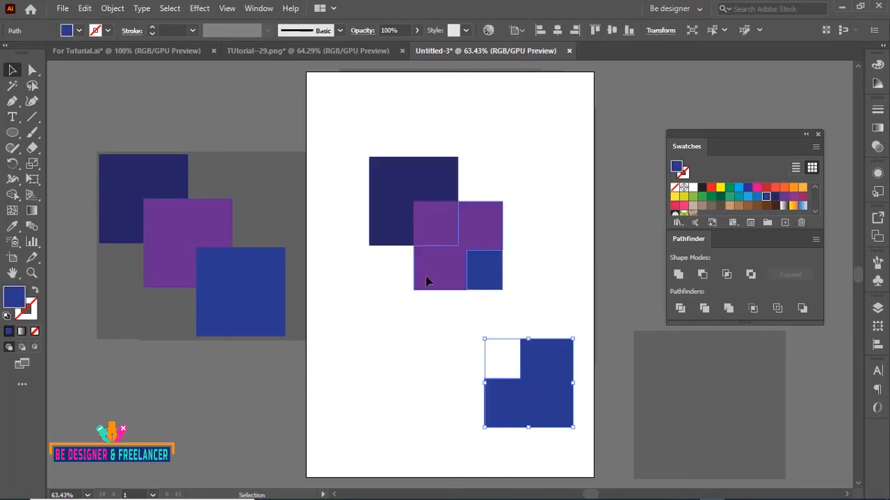
{"action": "left_click_drag", "start_coordinate": [427, 280], "coordinate": [357, 371]}
{"action": "left_click_drag", "start_coordinate": [478, 285], "coordinate": [554, 255]}
{"action": "left_click_drag", "start_coordinate": [441, 229], "coordinate": [506, 274]}
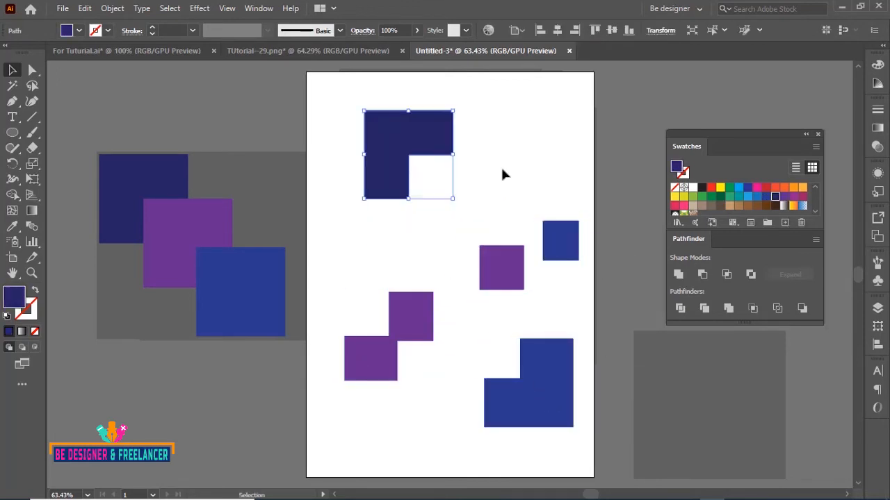
Select everything on the artboard and delete it
{"action": "key", "text": "ctrl+a"}
{"action": "key", "text": "Delete"}
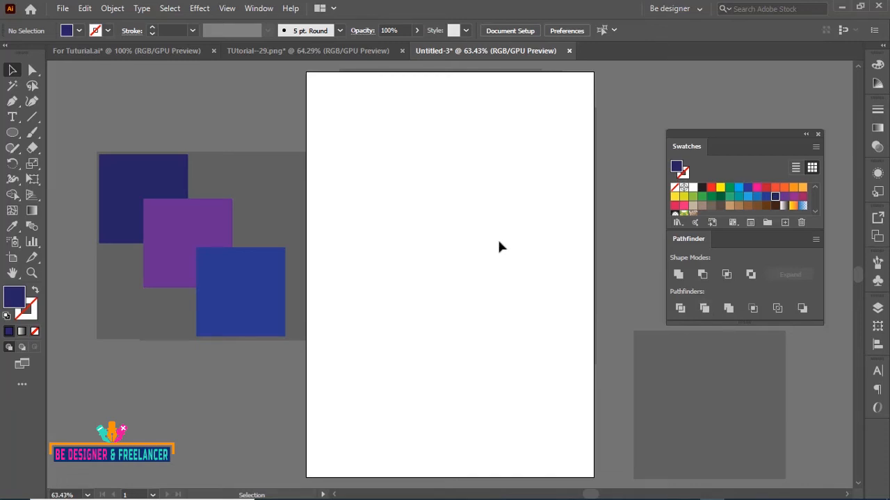
Duplicate the three overlapping squares onto the artboard once more
{"action": "left_click", "coordinate": [238, 299]}
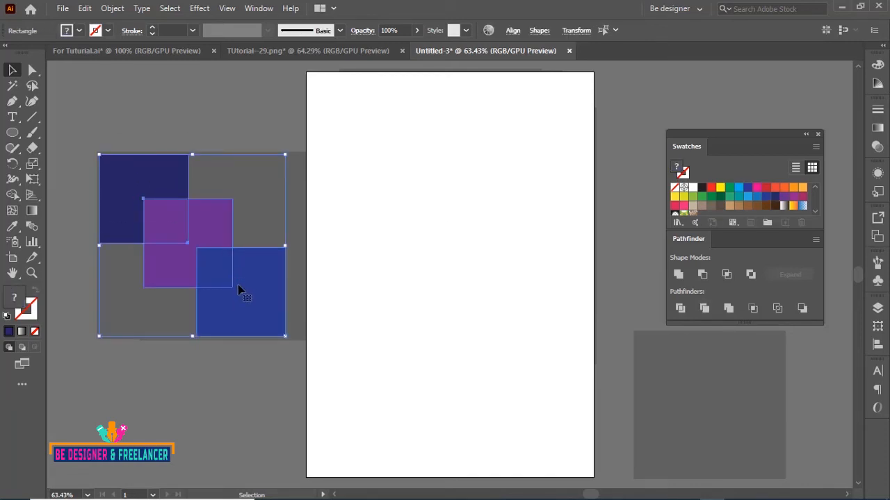
{"action": "left_click_drag", "start_coordinate": [250, 292], "coordinate": [512, 307]}
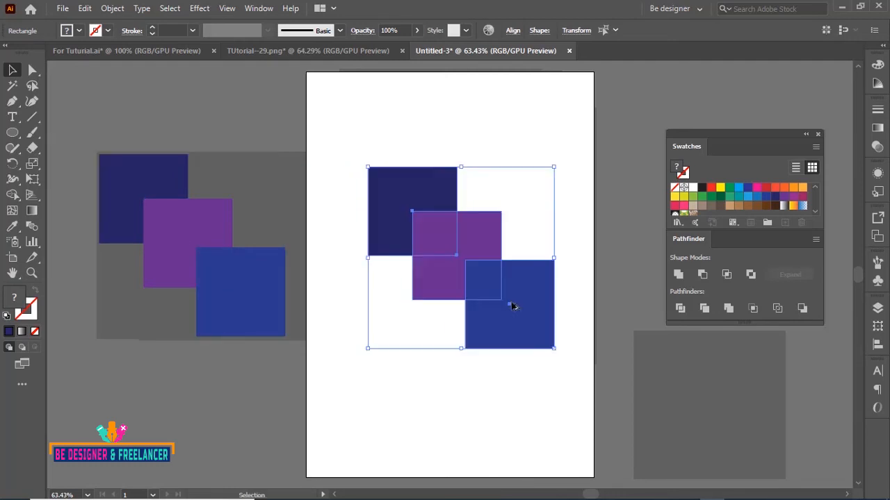
{"action": "left_click", "coordinate": [564, 137]}
Offset the squares diagonally and add a copy of the blue square at the lower right
{"action": "left_click_drag", "start_coordinate": [449, 257], "coordinate": [436, 228]}
{"action": "mouse_move", "coordinate": [514, 306]}
{"action": "left_mouse_down"}
{"action": "mouse_move", "coordinate": [485, 256]}
{"action": "mouse_move", "coordinate": [527, 314]}
{"action": "left_mouse_up"}
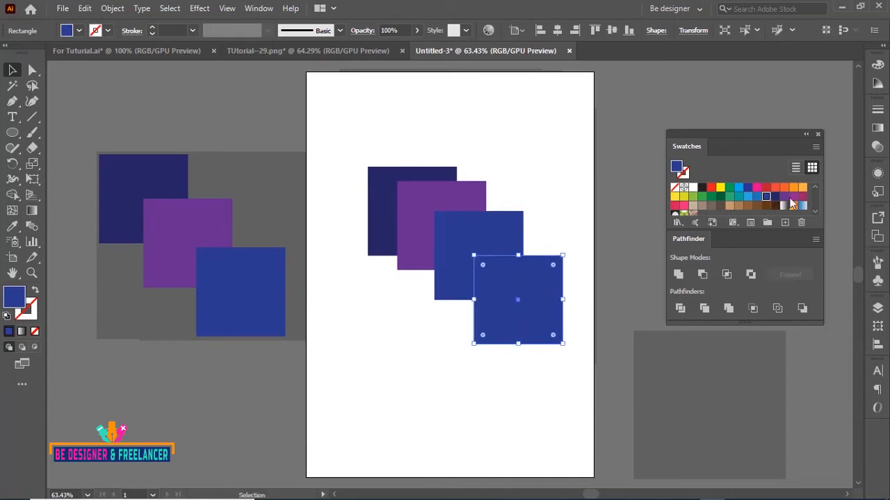
Fill the new lower-right square with a light brown swatch
{"action": "left_click", "coordinate": [702, 206]}
{"action": "left_click", "coordinate": [487, 157]}
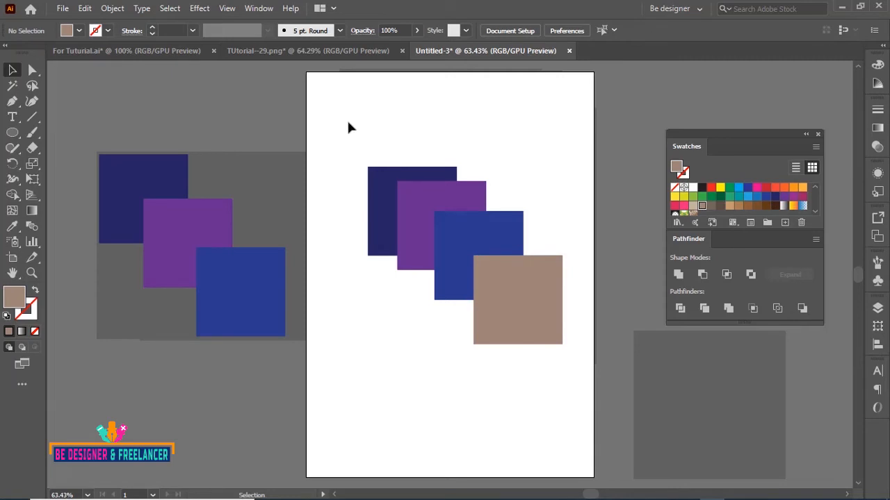
Select all four squares, apply Trim, and ungroup the trimmed result
{"action": "left_click_drag", "start_coordinate": [348, 123], "coordinate": [559, 363]}
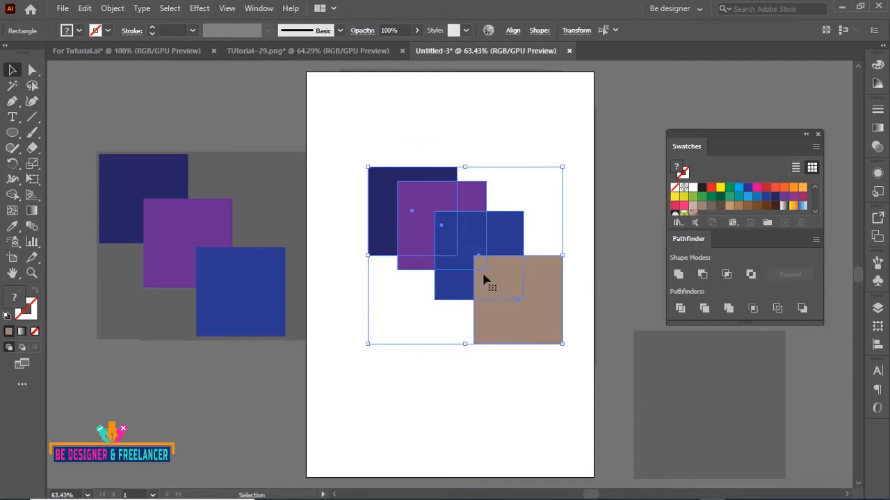
{"action": "left_click", "coordinate": [708, 310]}
{"action": "left_click", "coordinate": [527, 375]}
{"action": "left_click", "coordinate": [515, 295]}
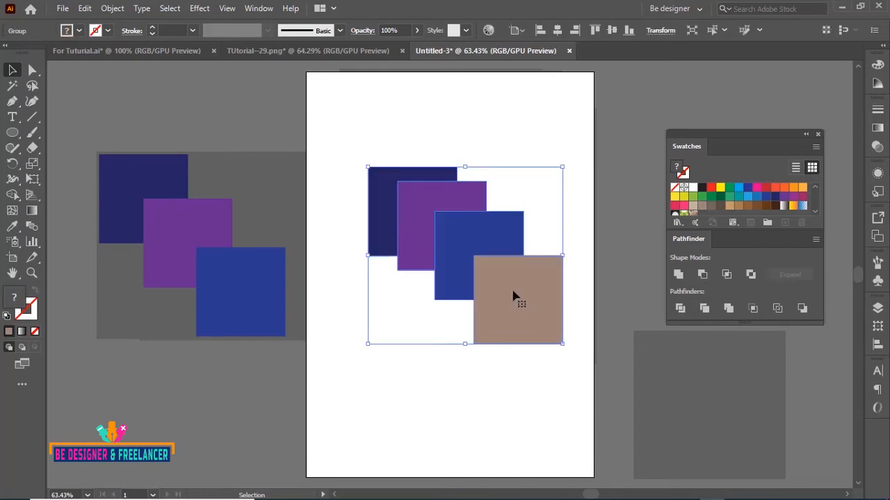
{"action": "right_click", "coordinate": [515, 295]}
{"action": "left_click", "coordinate": [556, 173]}
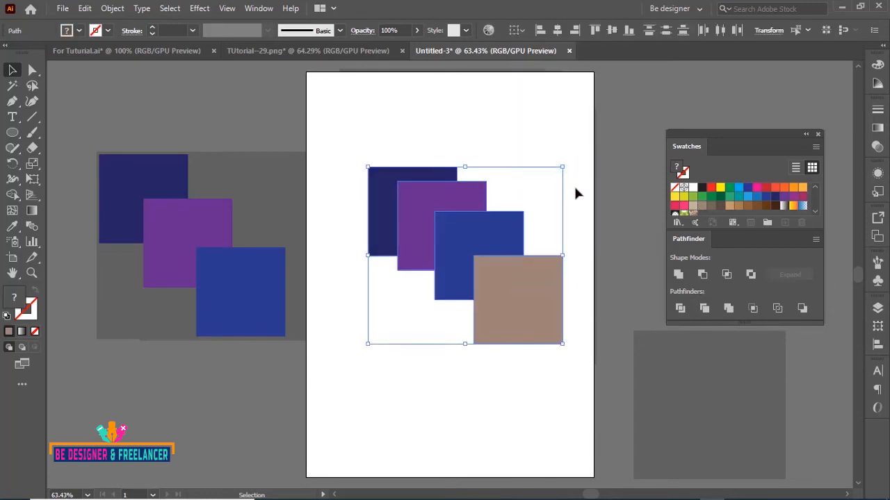
{"action": "left_click", "coordinate": [575, 189]}
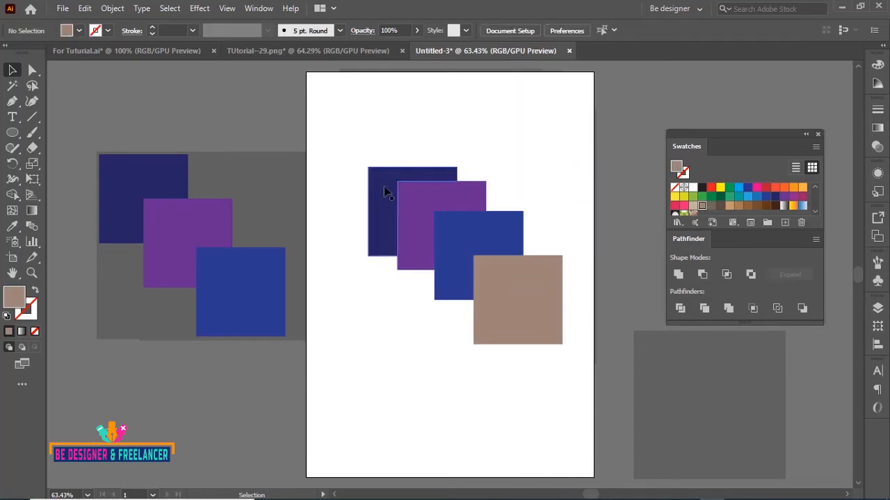
Drag the trimmed dark, purple, blue and brown pieces apart to show their shapes
{"action": "left_click_drag", "start_coordinate": [384, 188], "coordinate": [348, 137]}
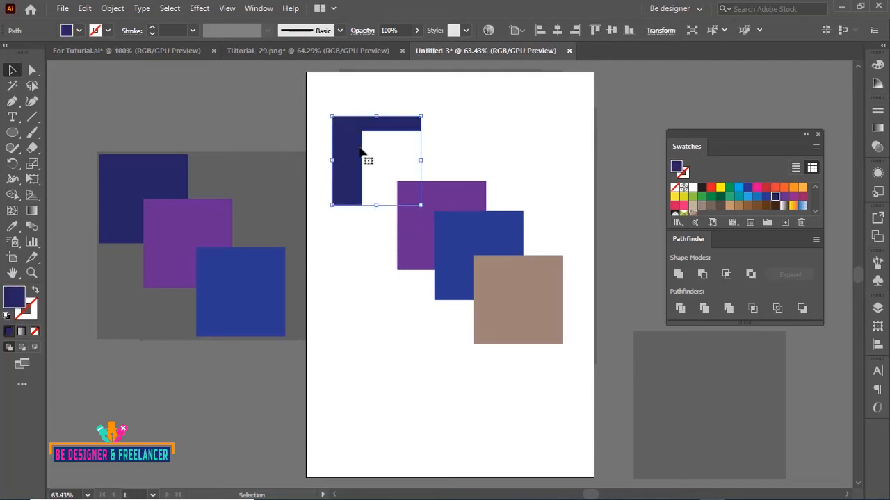
{"action": "left_click", "coordinate": [461, 234]}
{"action": "left_click", "coordinate": [419, 213]}
{"action": "left_click_drag", "start_coordinate": [412, 203], "coordinate": [394, 172]}
{"action": "left_click", "coordinate": [515, 294]}
{"action": "left_click", "coordinate": [465, 238]}
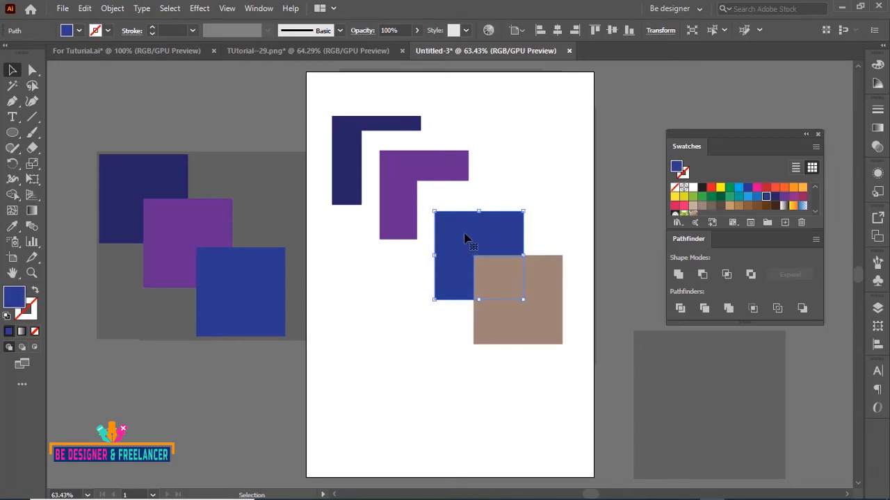
{"action": "left_click_drag", "start_coordinate": [466, 238], "coordinate": [534, 132]}
{"action": "left_click", "coordinate": [596, 298]}
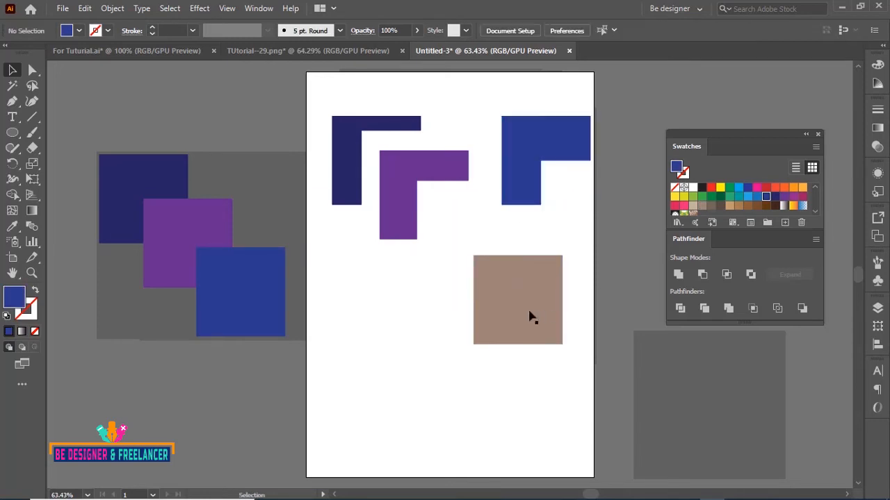
{"action": "left_click_drag", "start_coordinate": [530, 317], "coordinate": [543, 405]}
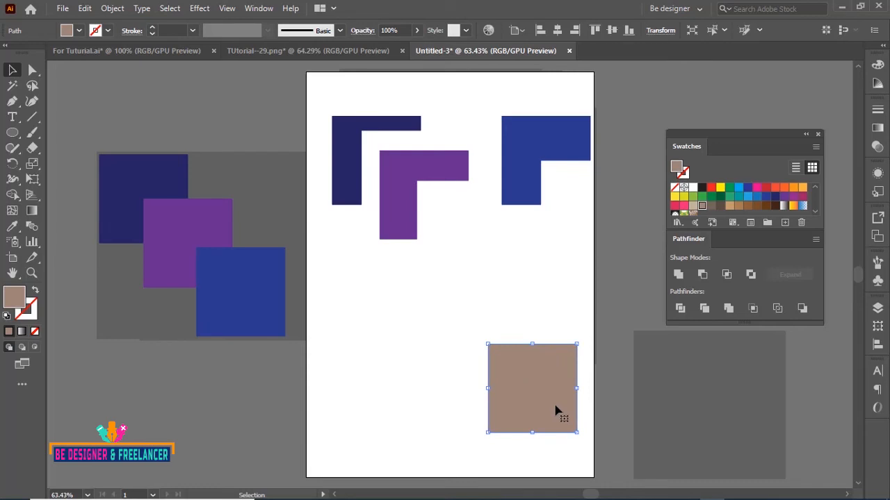
Select all the trimmed pieces and delete them
{"action": "left_click_drag", "start_coordinate": [355, 85], "coordinate": [578, 386]}
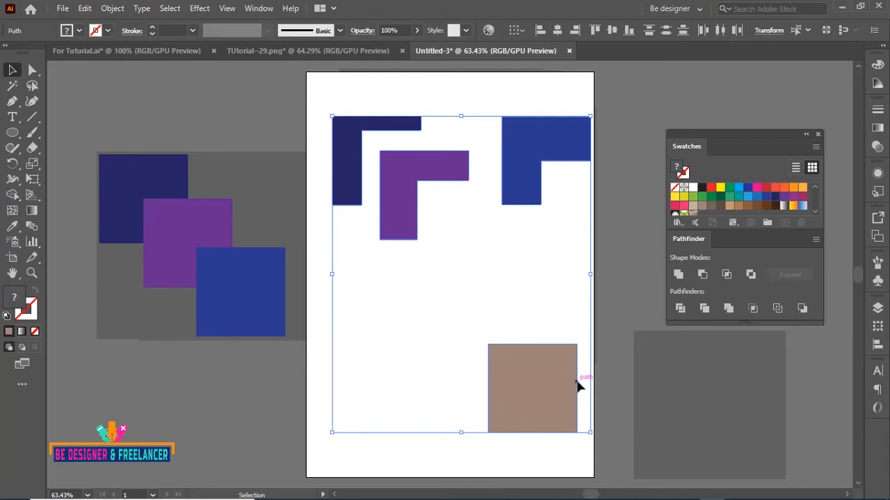
{"action": "key", "text": "Delete"}
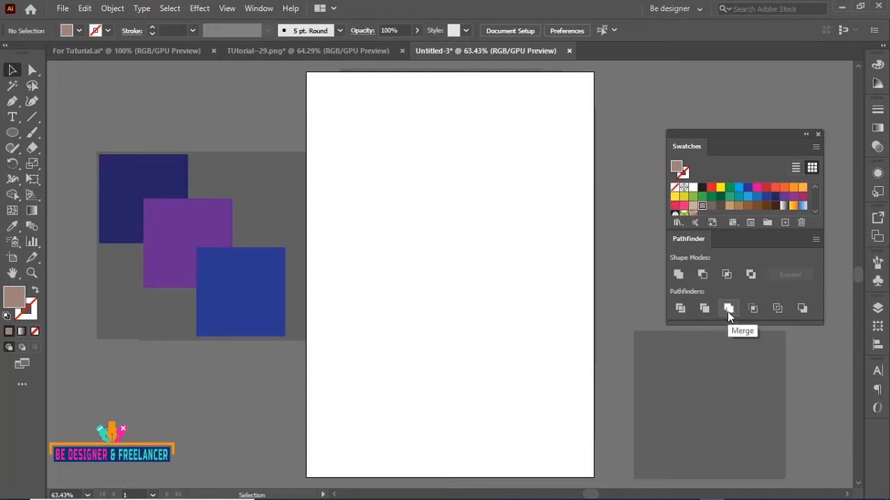
Duplicate the three squares onto the artboard and apply Merge to them
{"action": "left_click_drag", "start_coordinate": [112, 124], "coordinate": [527, 313]}
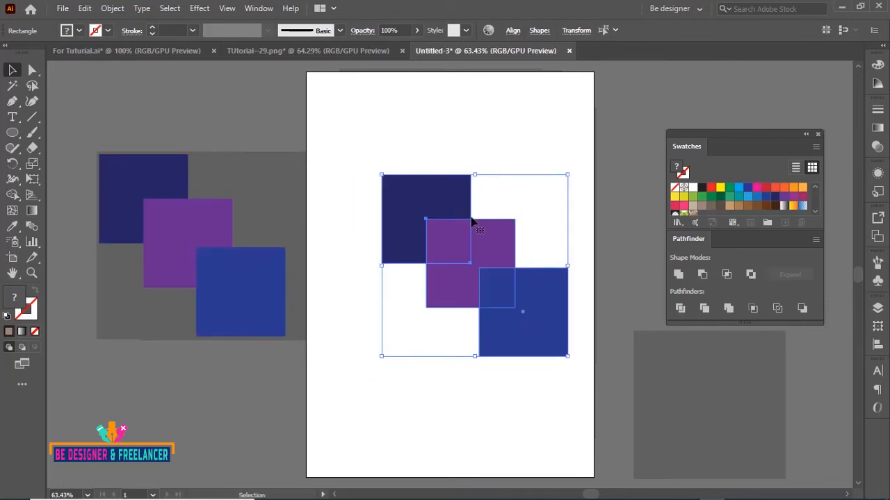
{"action": "left_click", "coordinate": [728, 309]}
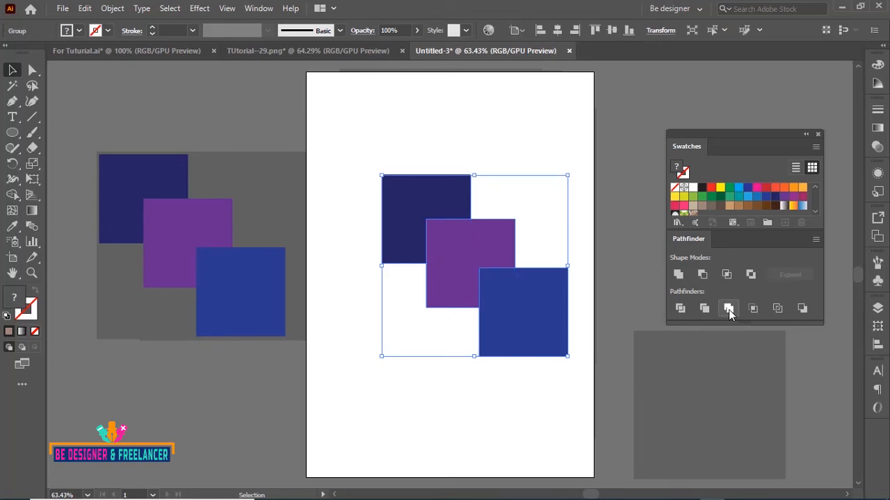
Ungroup the merged result and drag the dark and purple pieces away from the blue square
{"action": "right_click", "coordinate": [540, 297]}
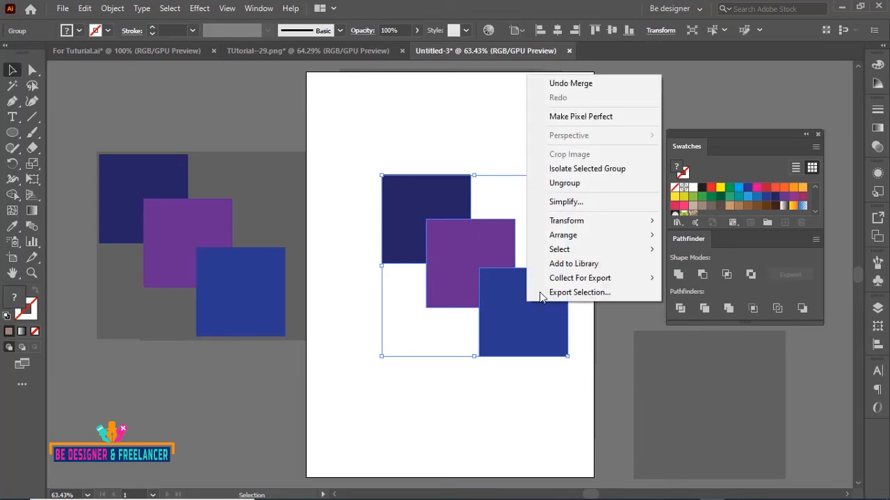
{"action": "left_click", "coordinate": [568, 184]}
{"action": "left_click", "coordinate": [551, 127]}
{"action": "left_click_drag", "start_coordinate": [431, 202], "coordinate": [401, 146]}
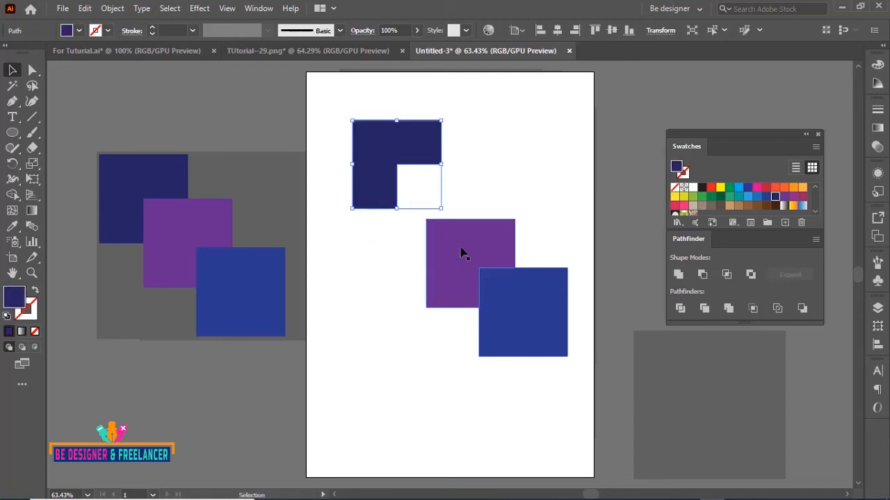
{"action": "left_click_drag", "start_coordinate": [460, 252], "coordinate": [403, 281]}
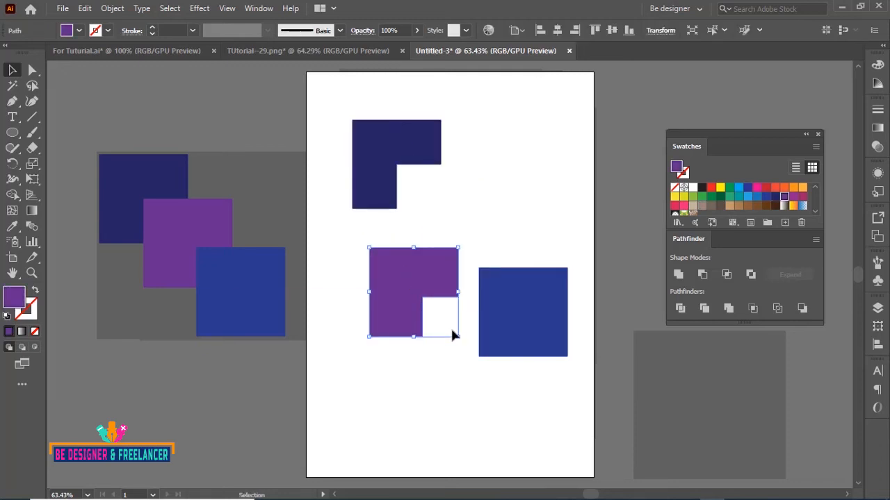
{"action": "left_click", "coordinate": [527, 307]}
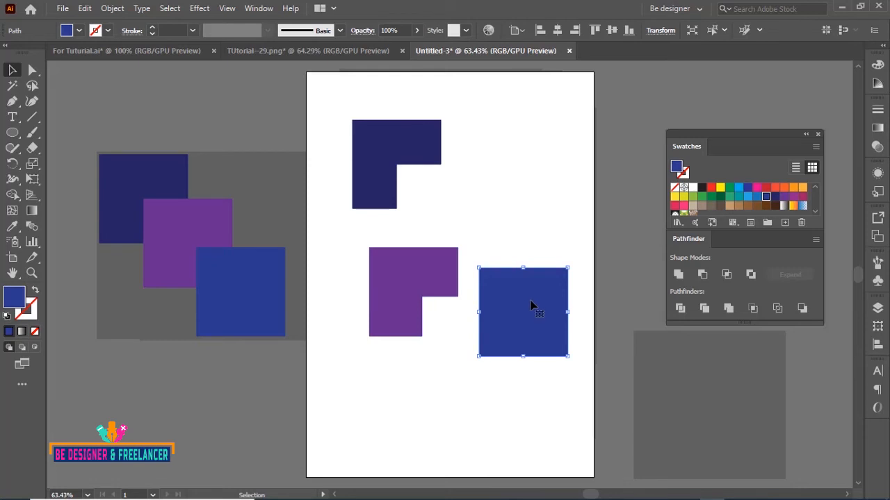
Select all the merged pieces and delete them
{"action": "left_click_drag", "start_coordinate": [346, 95], "coordinate": [506, 324]}
{"action": "key", "text": "Delete"}
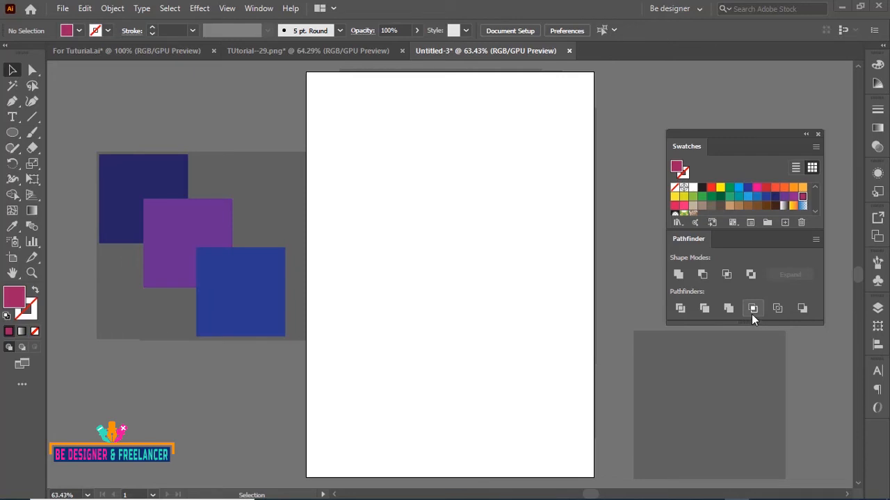
Draw a large magenta circle with the Ellipse tool in the middle of the artboard
{"action": "left_click", "coordinate": [13, 133]}
{"action": "left_click", "coordinate": [66, 164]}
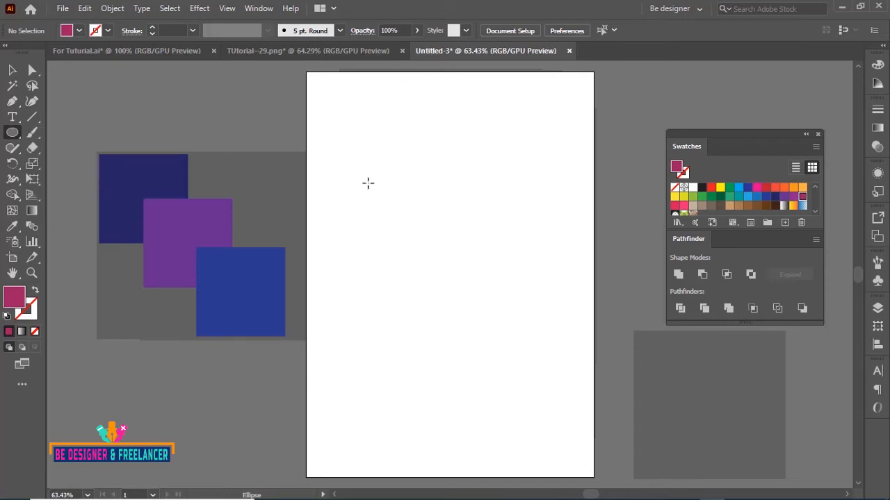
{"action": "left_click_drag", "start_coordinate": [369, 178], "coordinate": [556, 347]}
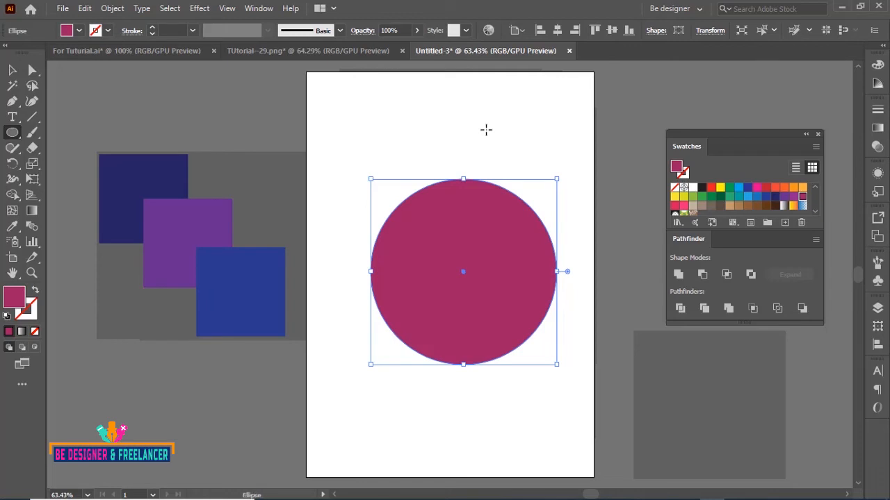
Create a smaller concentric copy of the circle and fill it dark blue
{"action": "key", "text": "v"}
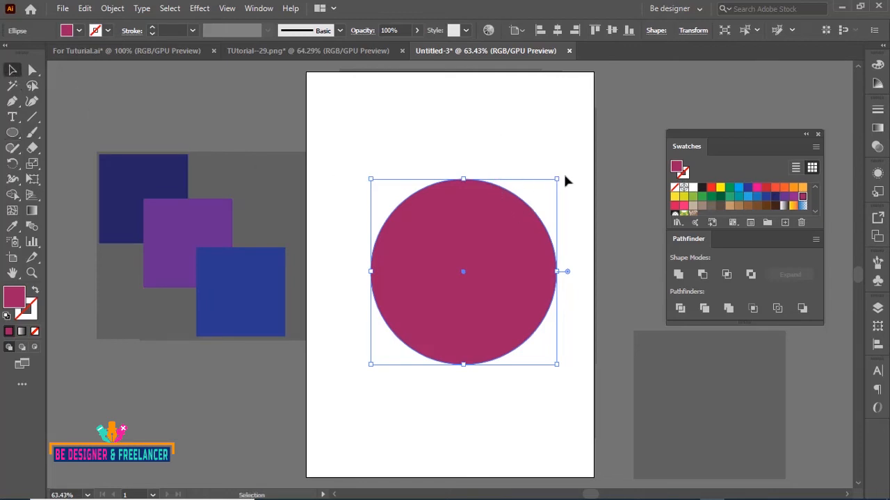
{"action": "left_click_drag", "start_coordinate": [557, 180], "coordinate": [521, 224]}
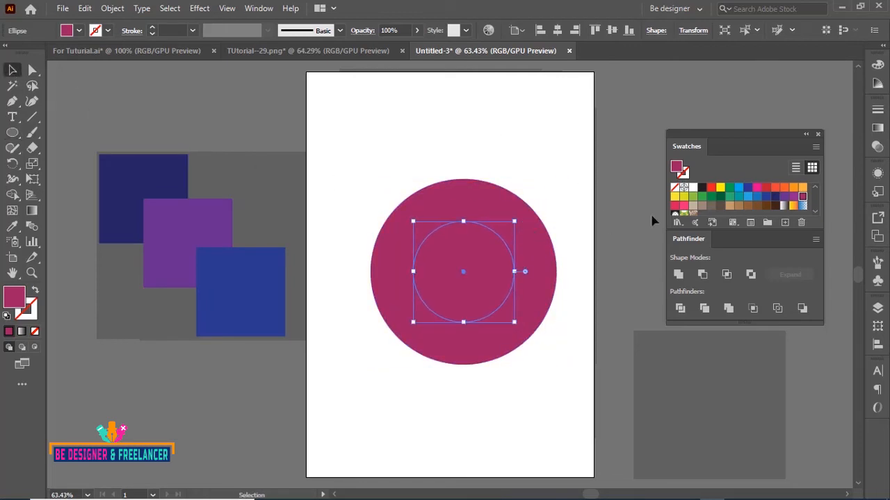
{"action": "left_click", "coordinate": [775, 196]}
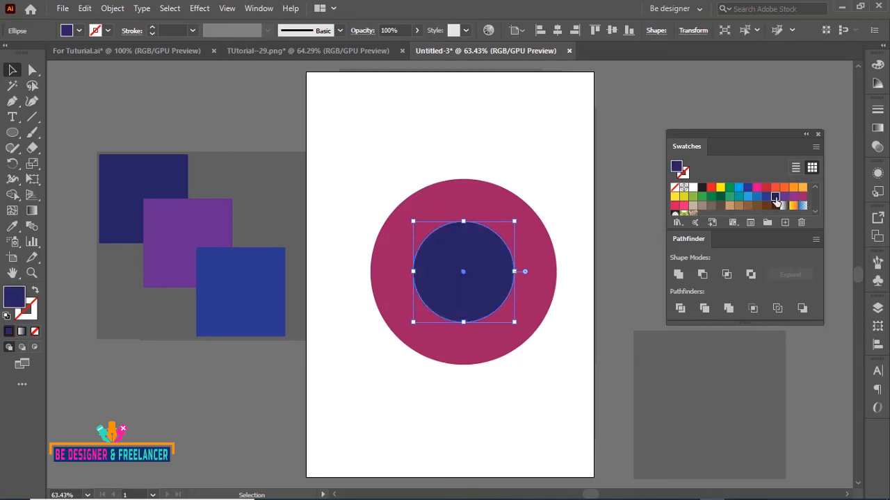
Select both circles and apply the Crop pathfinder
{"action": "left_click", "coordinate": [476, 149]}
{"action": "left_click_drag", "start_coordinate": [377, 144], "coordinate": [515, 292]}
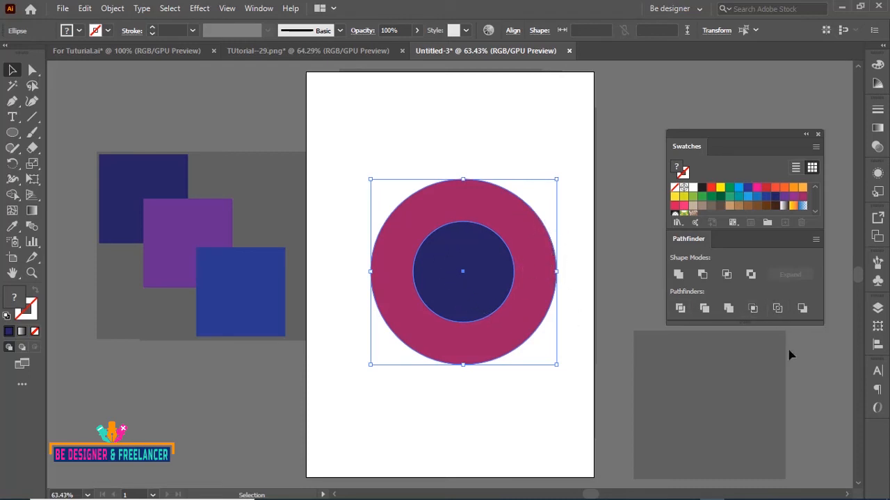
{"action": "left_click", "coordinate": [754, 309]}
{"action": "left_click", "coordinate": [497, 167]}
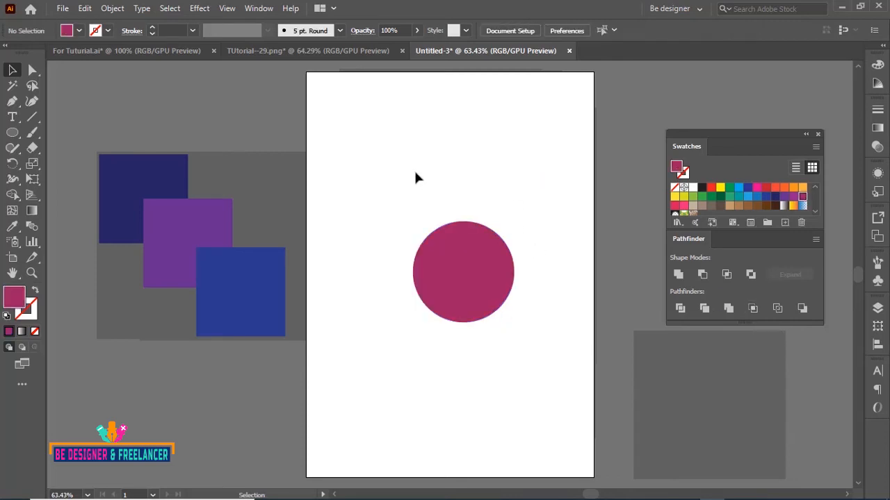
Select the cropped circle and delete it
{"action": "left_click", "coordinate": [490, 268]}
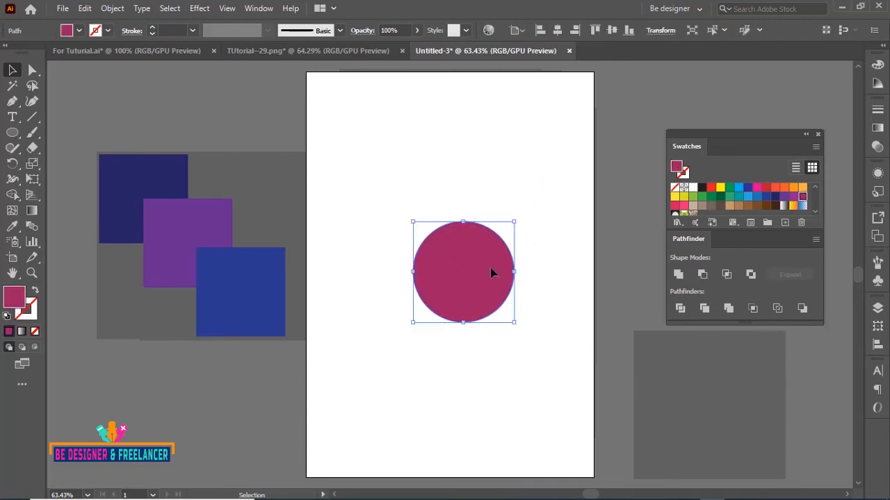
{"action": "key", "text": "Delete"}
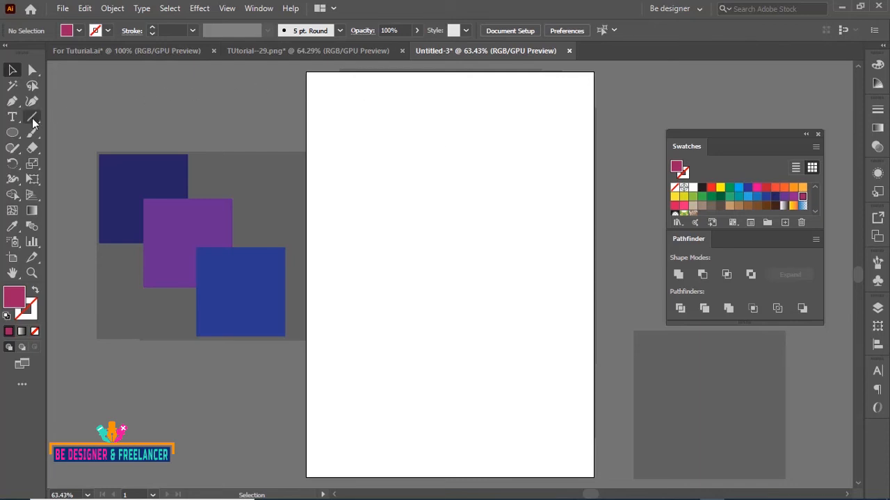
Draw a horizontal line across the artboard's upper part and set its stroke weight to 3 pt
{"action": "left_click_drag", "start_coordinate": [32, 117], "coordinate": [70, 124]}
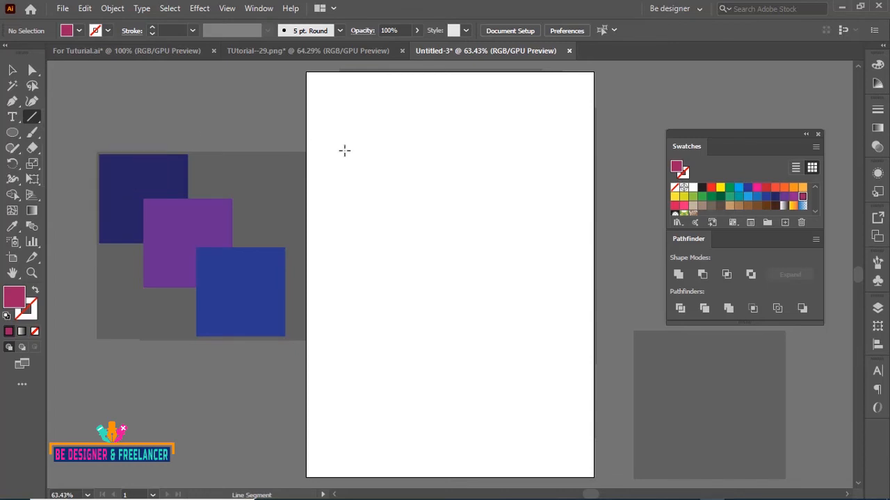
{"action": "left_click_drag", "start_coordinate": [316, 154], "coordinate": [555, 181]}
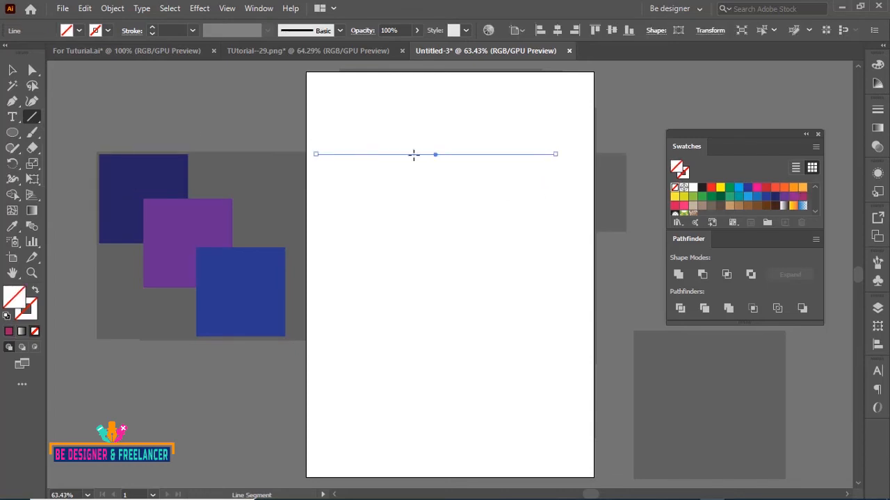
{"action": "left_click", "coordinate": [192, 30]}
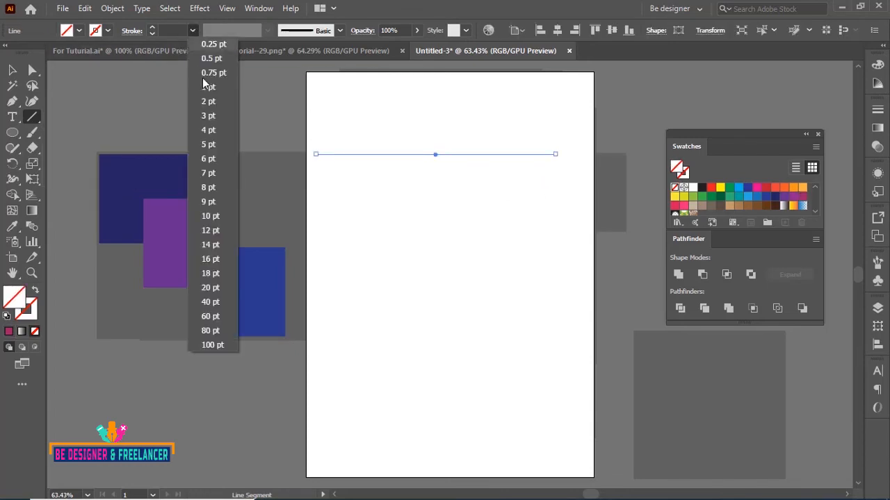
{"action": "left_click", "coordinate": [207, 158]}
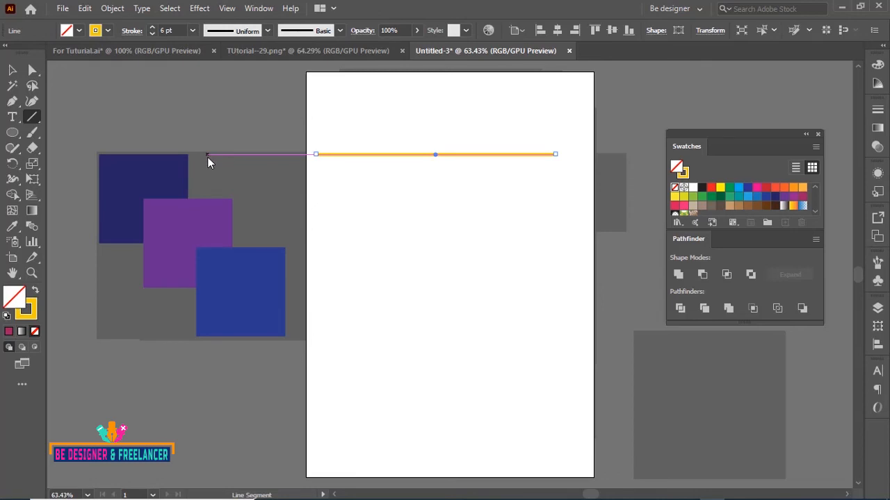
{"action": "left_click", "coordinate": [193, 30]}
{"action": "left_click", "coordinate": [201, 116]}
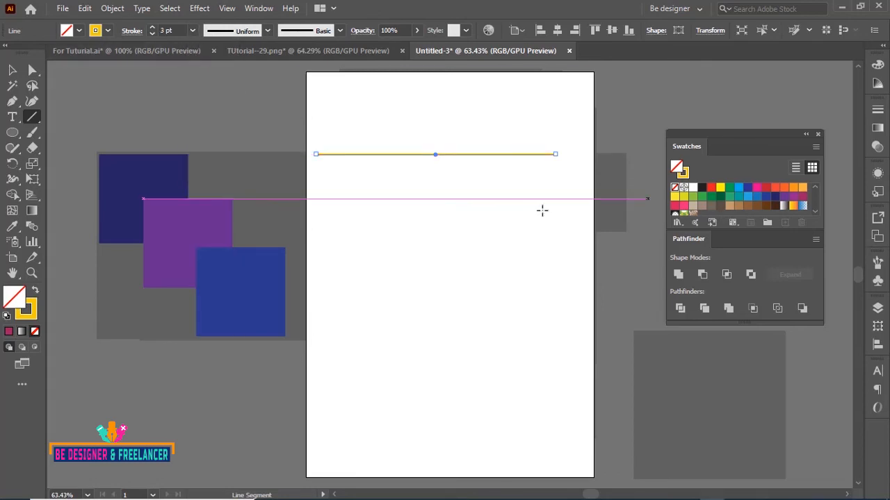
Set the line's stroke colour to blue 0D08F2
{"action": "double_click", "coordinate": [27, 312]}
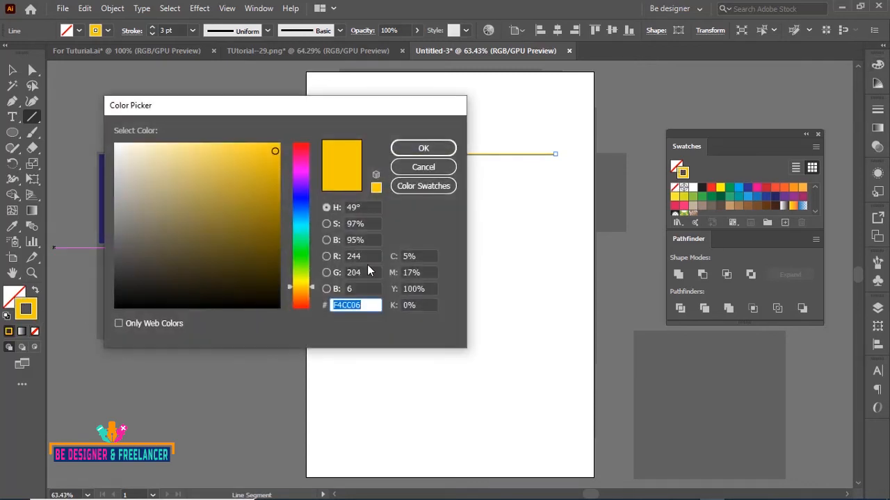
{"action": "left_click", "coordinate": [301, 196]}
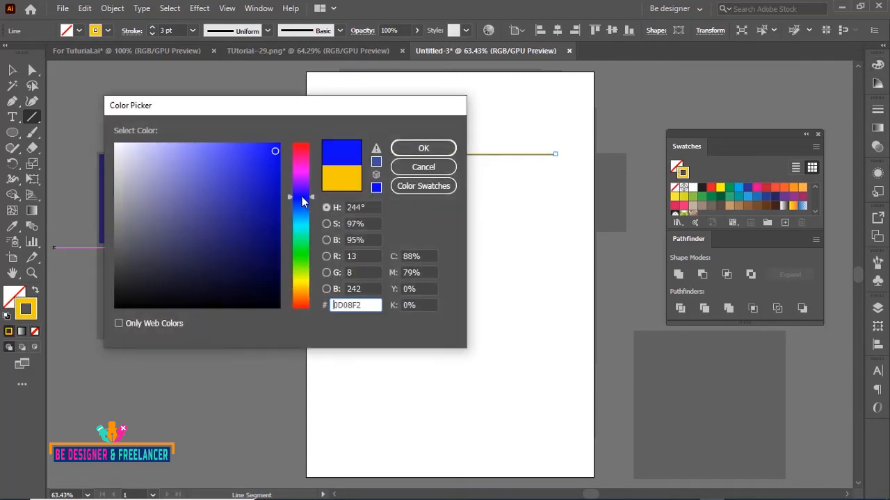
{"action": "left_click", "coordinate": [423, 148]}
Copy the line slightly downward and repeat the duplication to build a stack of evenly spaced lines
{"action": "key", "text": "v"}
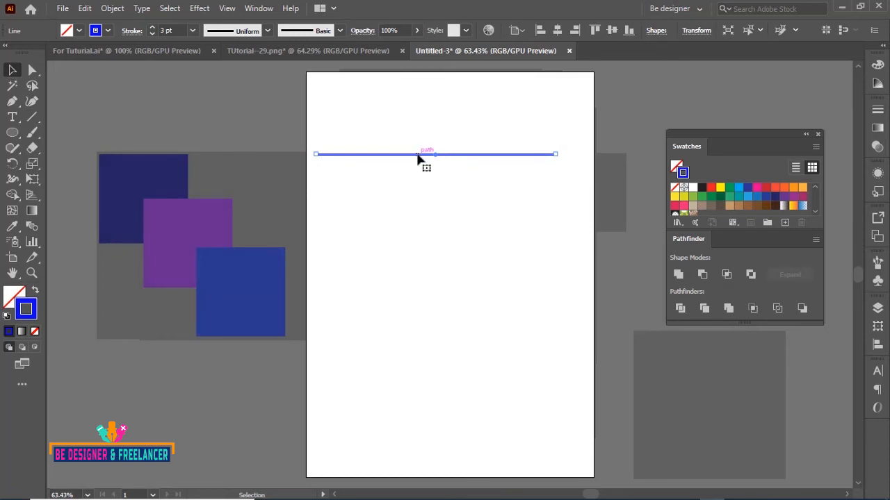
{"action": "mouse_move", "coordinate": [418, 160]}
{"action": "left_mouse_down"}
{"action": "mouse_move", "coordinate": [419, 173]}
{"action": "mouse_move", "coordinate": [419, 164]}
{"action": "left_mouse_up"}
{"action": "key", "text": "ctrl+d"}
{"action": "key", "text": "ctrl+d"}
{"action": "key", "text": "ctrl+d"}
{"action": "key", "text": "ctrl+d"}
{"action": "key", "text": "ctrl+d"}
{"action": "key", "text": "ctrl+d"}
{"action": "key", "text": "ctrl+d"}
{"action": "key", "text": "ctrl+d"}
{"action": "key", "text": "ctrl+d"}
{"action": "key", "text": "ctrl+d"}
{"action": "key", "text": "ctrl+d"}
{"action": "key", "text": "ctrl+d"}
{"action": "key", "text": "ctrl+d"}
{"action": "key", "text": "ctrl+d"}
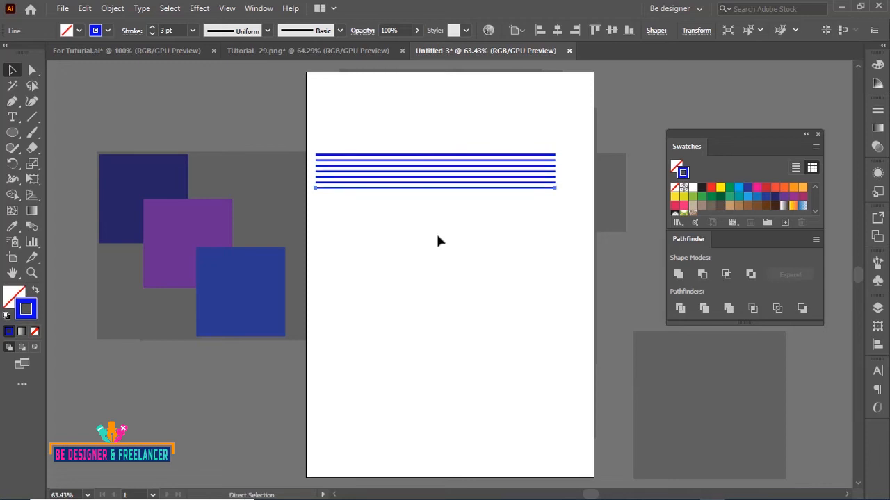
{"action": "key", "text": "ctrl+d"}
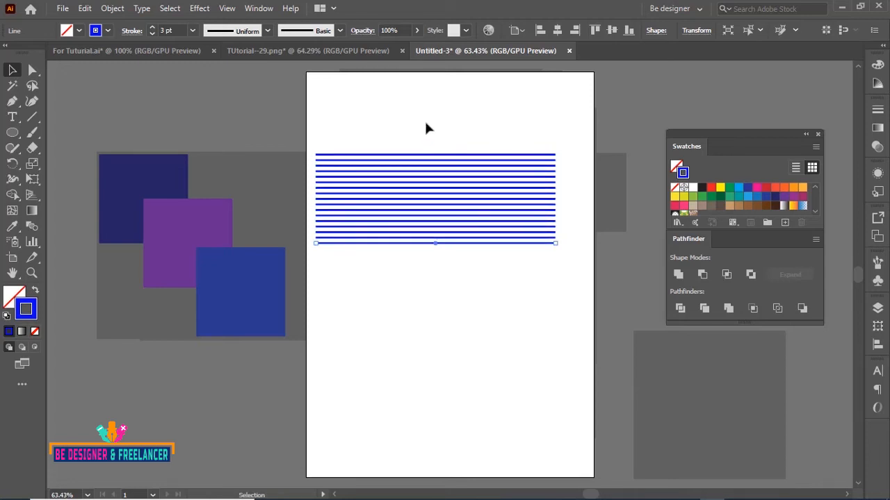
Select all the lines and group them
{"action": "left_click_drag", "start_coordinate": [476, 112], "coordinate": [427, 253]}
{"action": "right_click", "coordinate": [427, 183]}
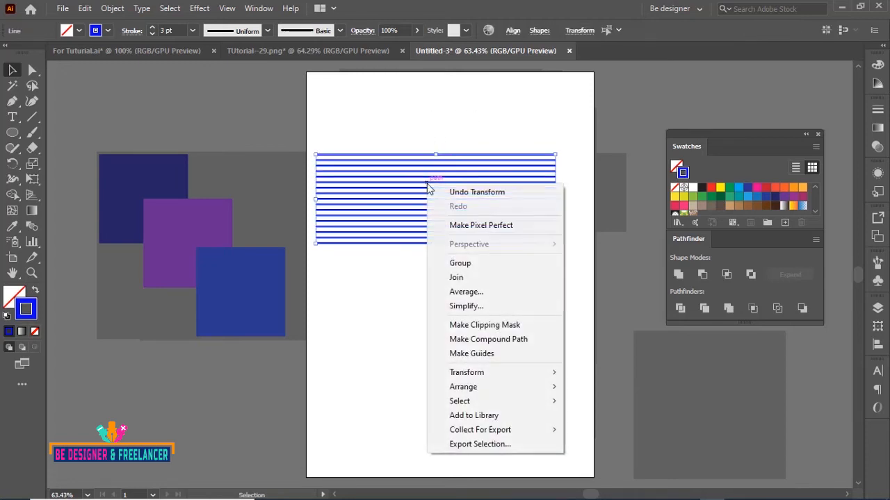
{"action": "left_click", "coordinate": [478, 278]}
{"action": "left_click", "coordinate": [475, 318]}
Draw a hexagon with the Polygon tool above the lines
{"action": "left_click", "coordinate": [12, 132]}
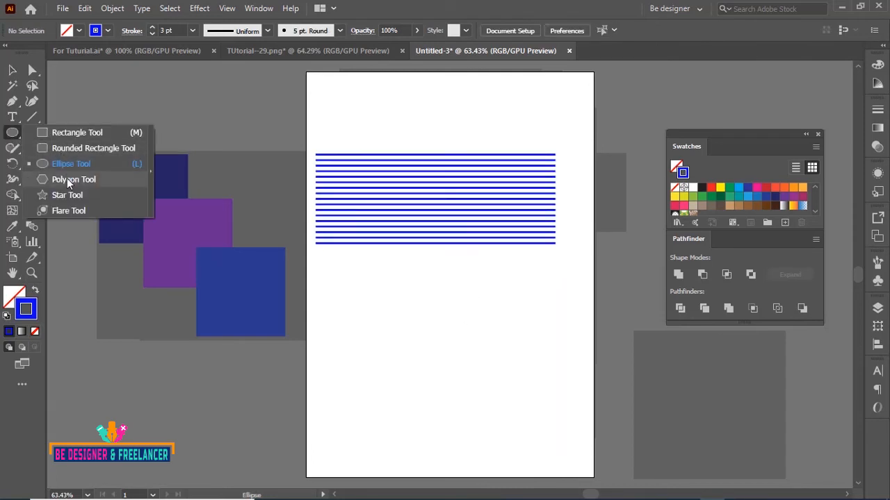
{"action": "left_click", "coordinate": [67, 180]}
{"action": "mouse_move", "coordinate": [408, 134]}
{"action": "left_mouse_down"}
{"action": "mouse_move", "coordinate": [447, 185]}
{"action": "mouse_move", "coordinate": [442, 178]}
{"action": "left_mouse_up"}
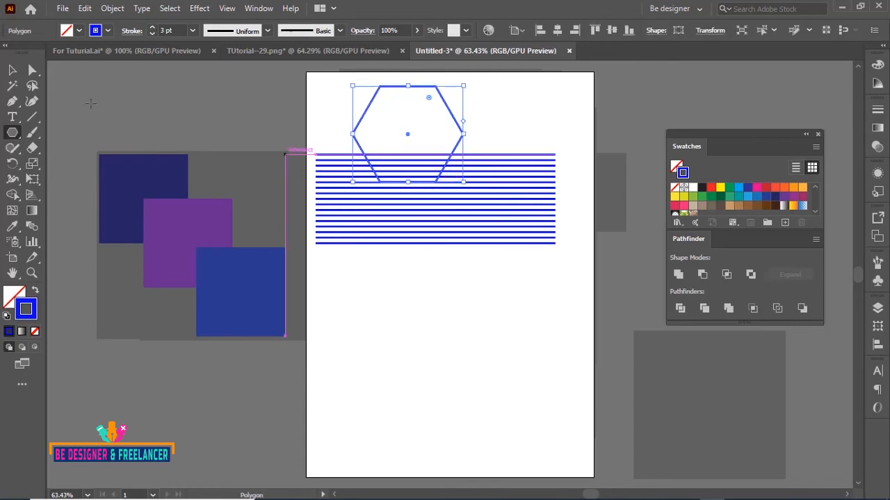
Give the hexagon a magenta fill and no stroke
{"action": "left_click", "coordinate": [35, 290]}
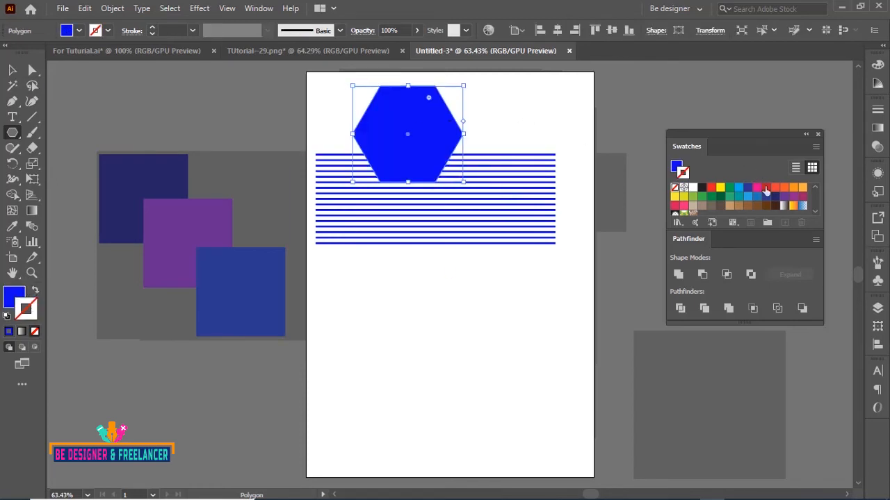
{"action": "key", "text": "x"}
{"action": "left_click", "coordinate": [802, 196]}
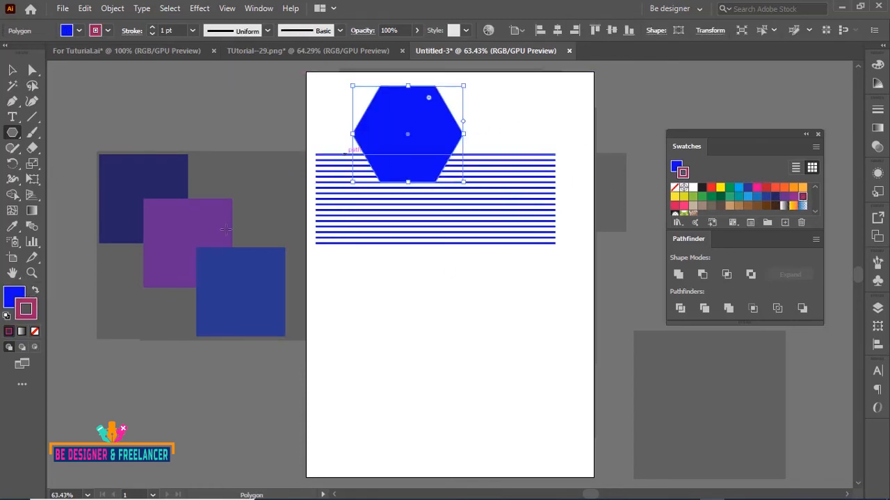
{"action": "left_click", "coordinate": [35, 332]}
{"action": "key", "text": "x"}
{"action": "left_click", "coordinate": [802, 197]}
Move the hexagon onto the centre of the stacked lines
{"action": "left_click", "coordinate": [13, 70]}
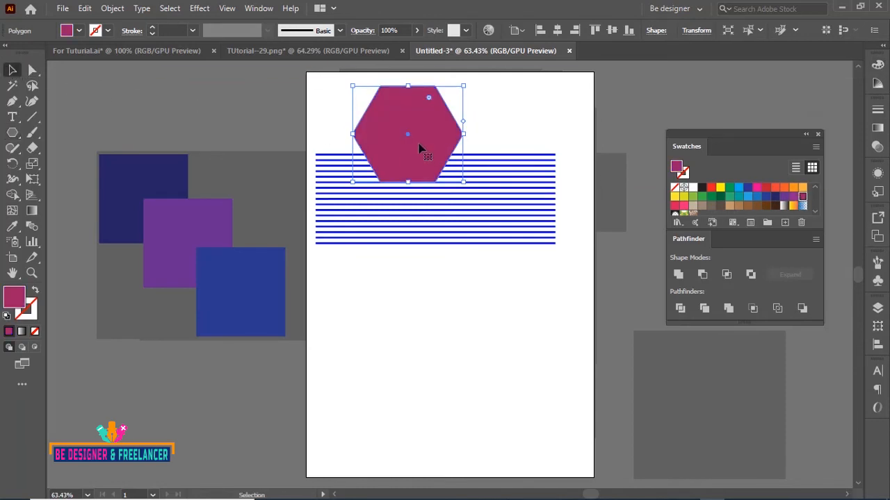
{"action": "left_click_drag", "start_coordinate": [407, 127], "coordinate": [435, 191]}
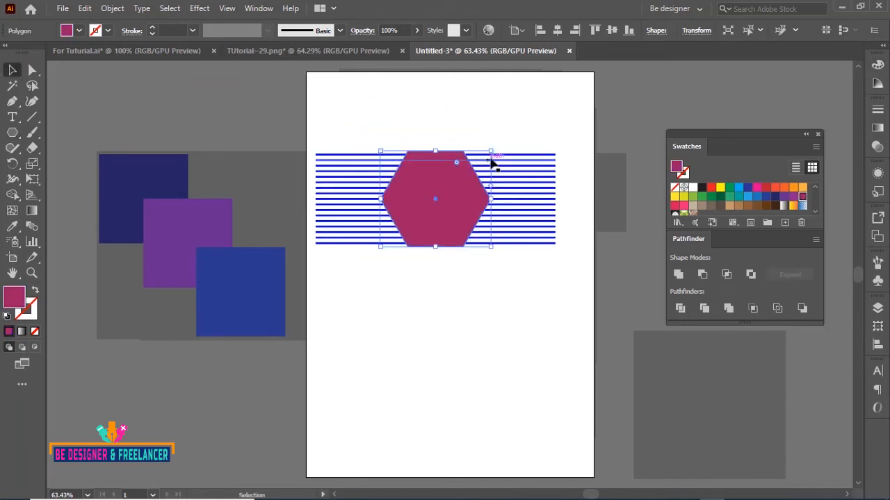
{"action": "left_click_drag", "start_coordinate": [492, 150], "coordinate": [487, 154]}
{"action": "left_click", "coordinate": [506, 115]}
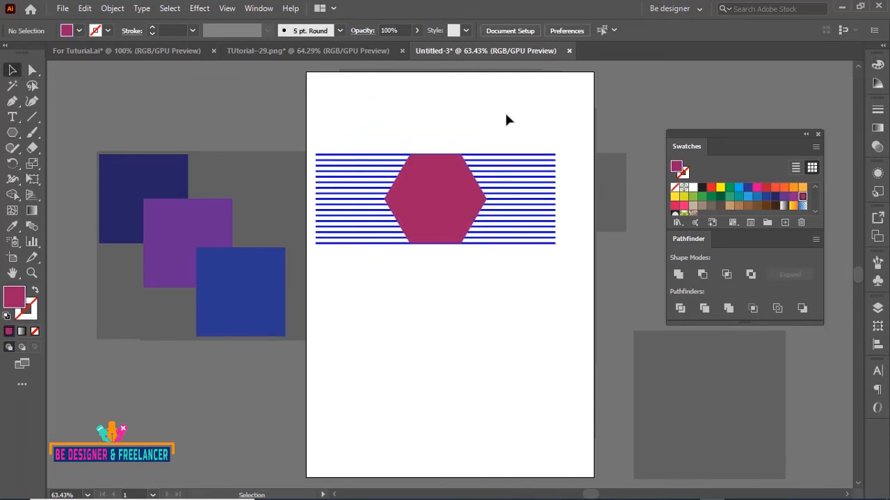
Expand the line group's fill and stroke
{"action": "left_click", "coordinate": [511, 160]}
{"action": "left_click", "coordinate": [112, 8]}
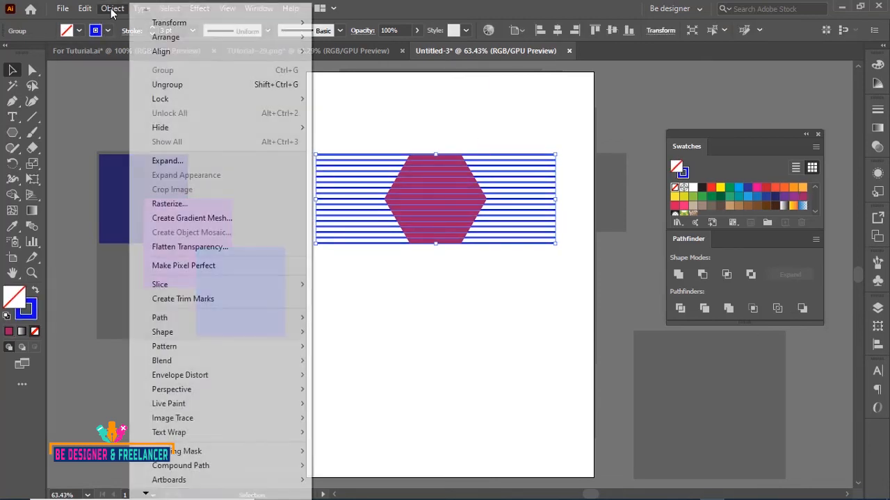
{"action": "left_click", "coordinate": [168, 160]}
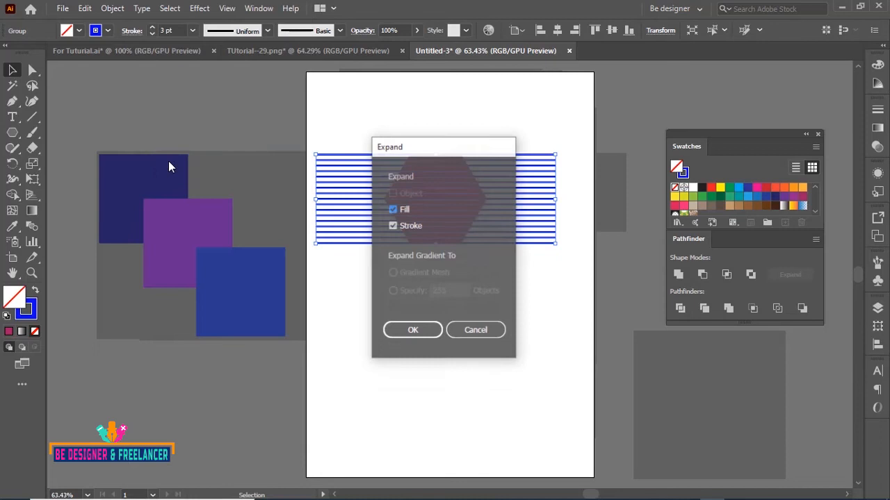
{"action": "left_click", "coordinate": [390, 331]}
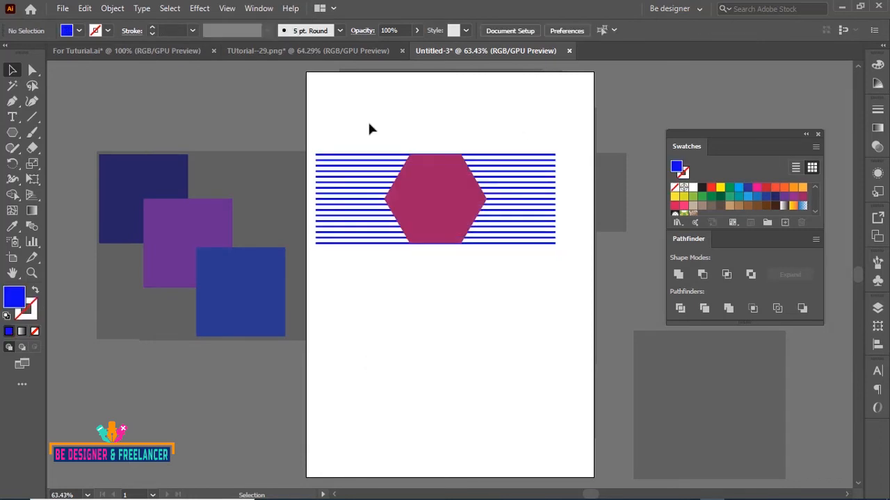
Select the hexagon and expanded lines together and apply the Crop pathfinder
{"action": "left_click_drag", "start_coordinate": [368, 119], "coordinate": [473, 233]}
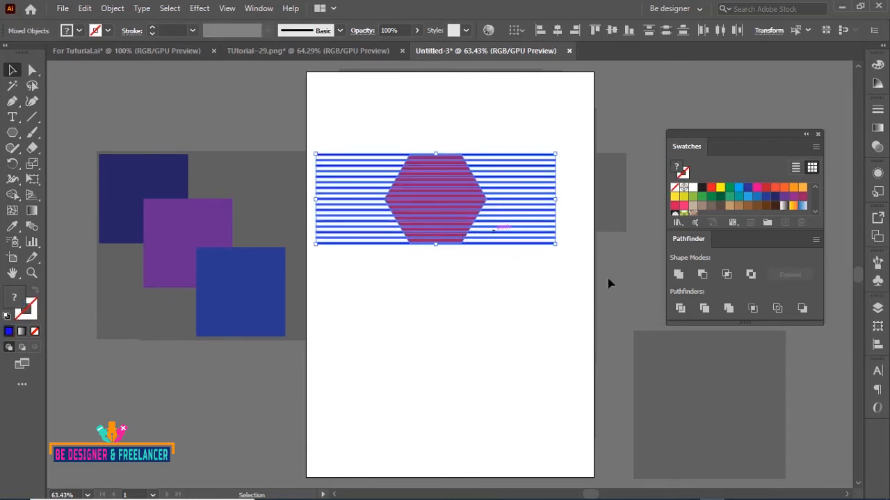
{"action": "left_click", "coordinate": [752, 308]}
{"action": "left_click", "coordinate": [433, 298]}
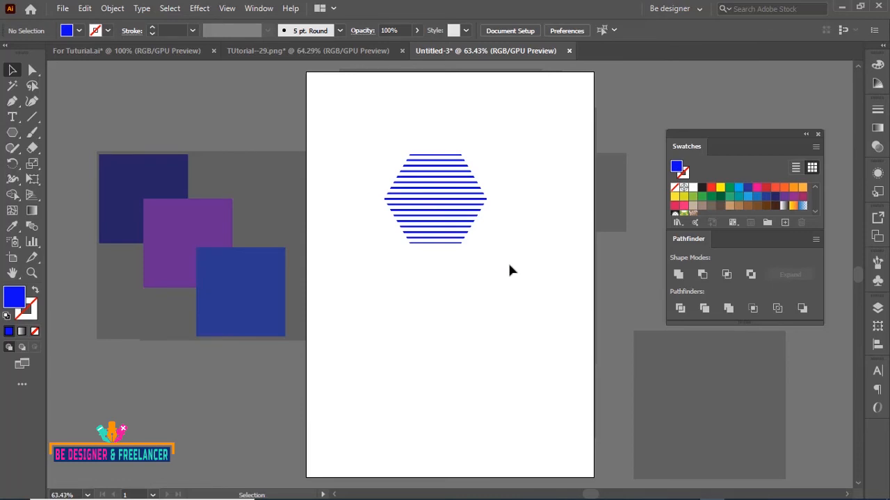
Move the cropped striped hexagon off the artboard to the lower left
{"action": "left_click_drag", "start_coordinate": [433, 202], "coordinate": [162, 406]}
{"action": "left_click", "coordinate": [492, 253]}
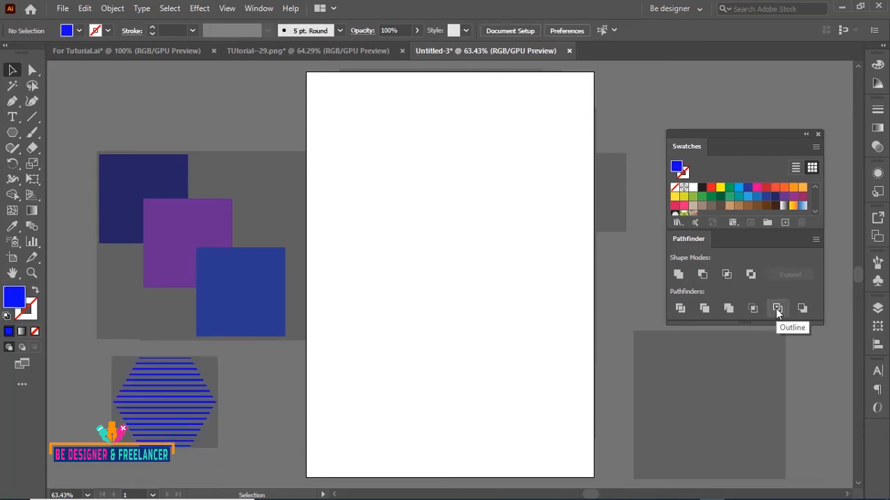
Duplicate the three squares onto the artboard and apply the Outline pathfinder to them
{"action": "left_click_drag", "start_coordinate": [246, 289], "coordinate": [497, 283]}
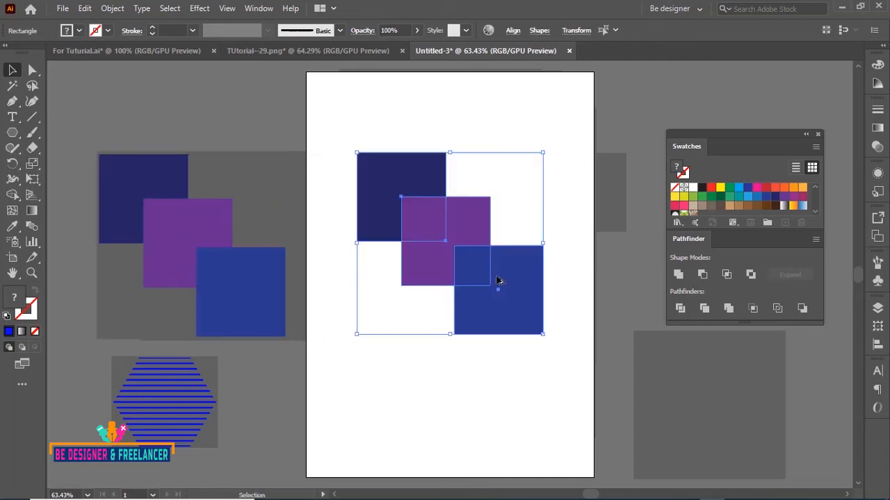
{"action": "left_click", "coordinate": [549, 132]}
{"action": "left_click_drag", "start_coordinate": [382, 111], "coordinate": [527, 302]}
{"action": "left_click", "coordinate": [777, 308]}
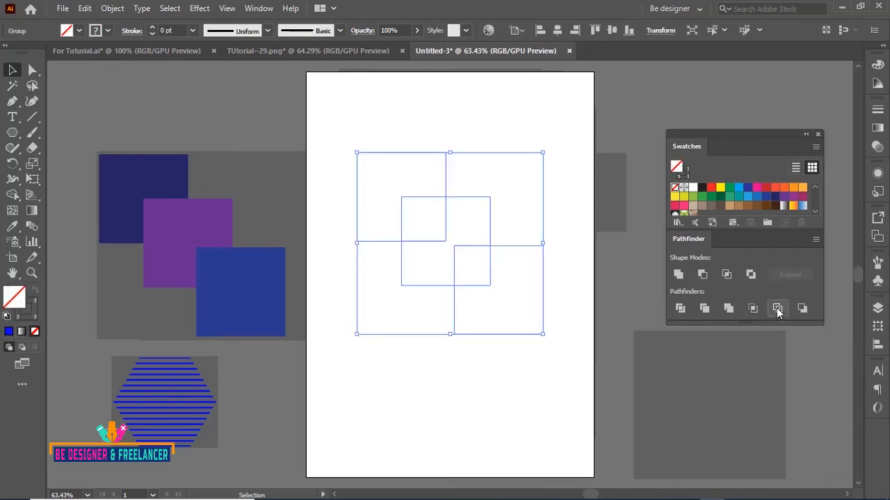
Select the outlined squares and set their stroke weight to 9 pt
{"action": "left_click", "coordinate": [487, 366]}
{"action": "left_click_drag", "start_coordinate": [336, 125], "coordinate": [538, 338]}
{"action": "left_click", "coordinate": [193, 30]}
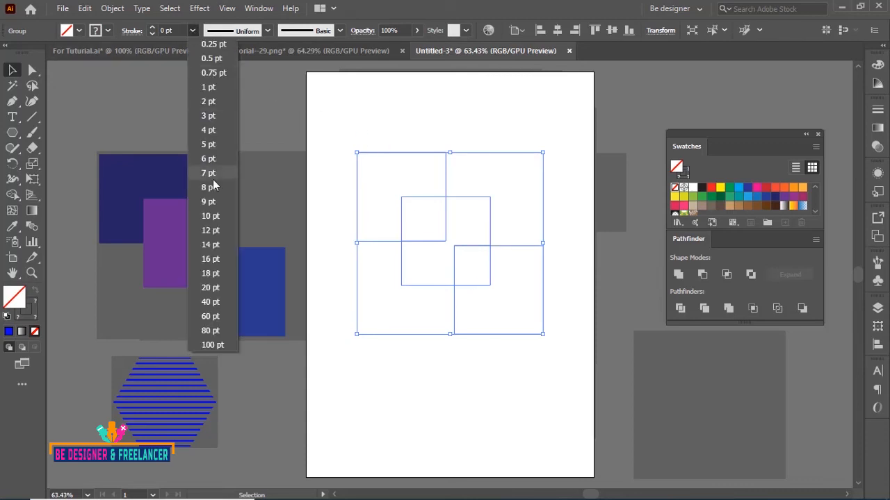
{"action": "left_click", "coordinate": [209, 203]}
{"action": "left_click", "coordinate": [449, 101]}
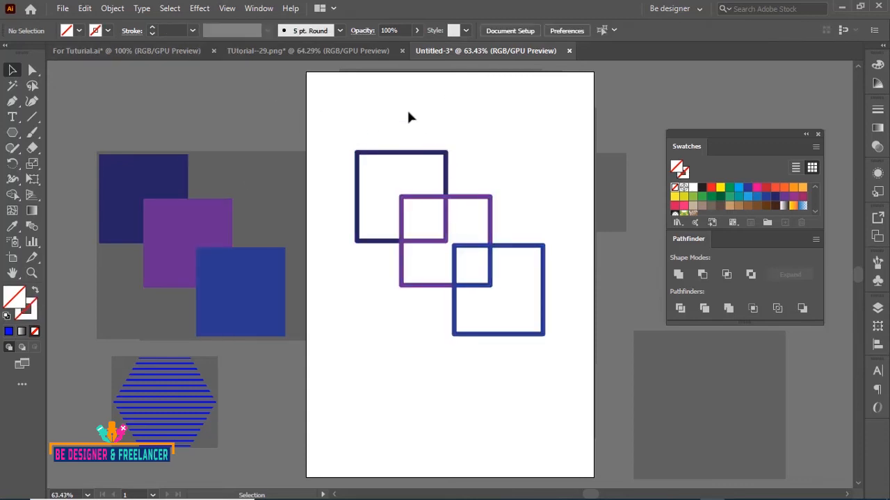
Delete the outlined squares from the artboard
{"action": "left_click_drag", "start_coordinate": [404, 155], "coordinate": [514, 295]}
{"action": "key", "text": "Delete"}
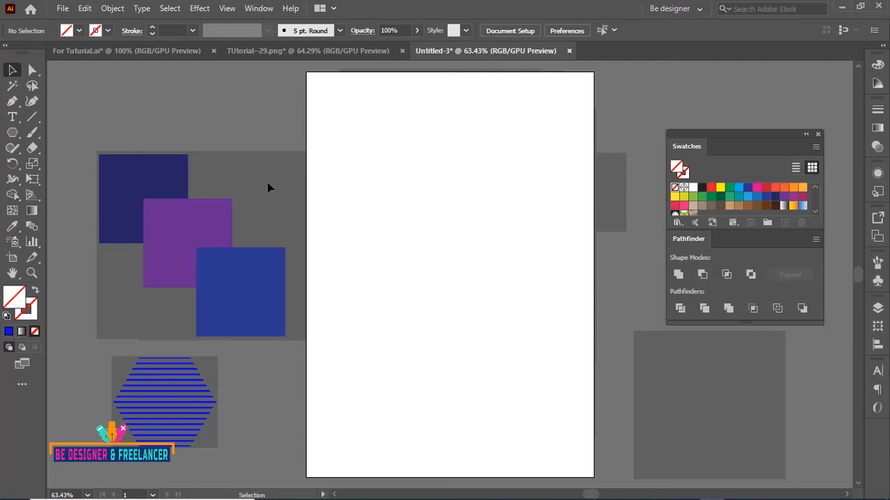
Duplicate the purple and blue squares onto the artboard and apply the Minus Back pathfinder to them
{"action": "left_click_drag", "start_coordinate": [243, 271], "coordinate": [442, 258]}
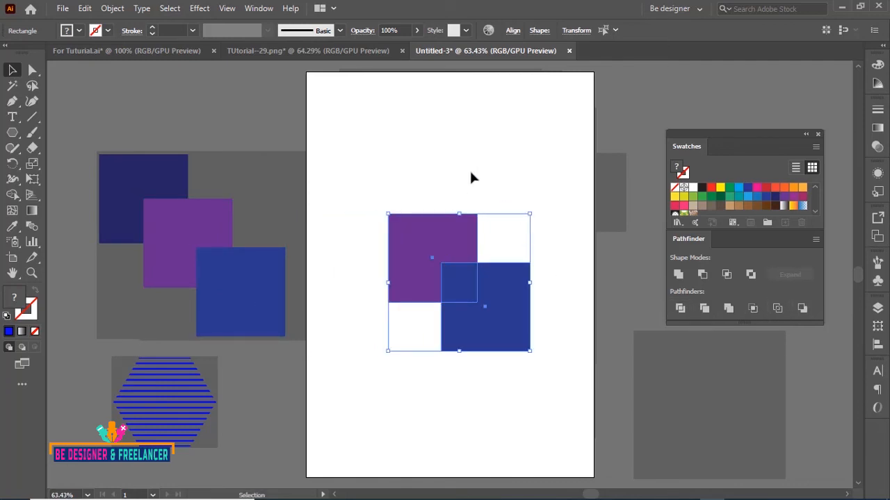
{"action": "left_click_drag", "start_coordinate": [383, 177], "coordinate": [512, 334]}
{"action": "left_click", "coordinate": [802, 308]}
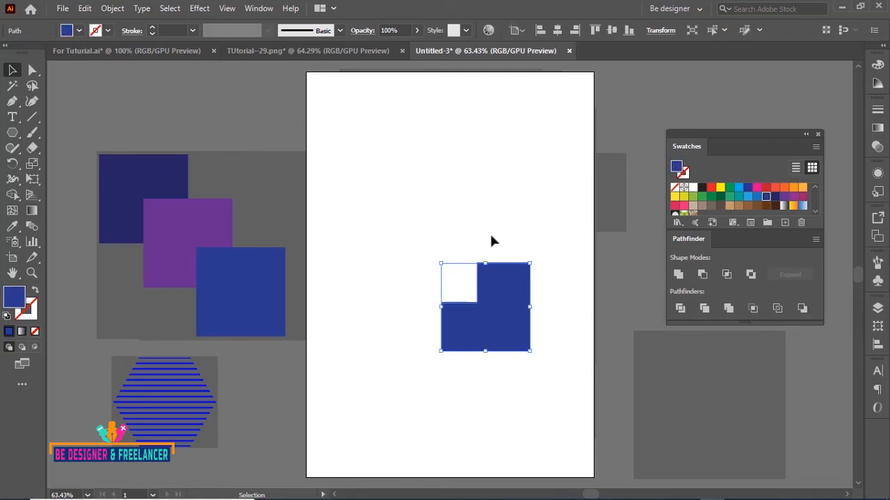
{"action": "left_click", "coordinate": [416, 228]}
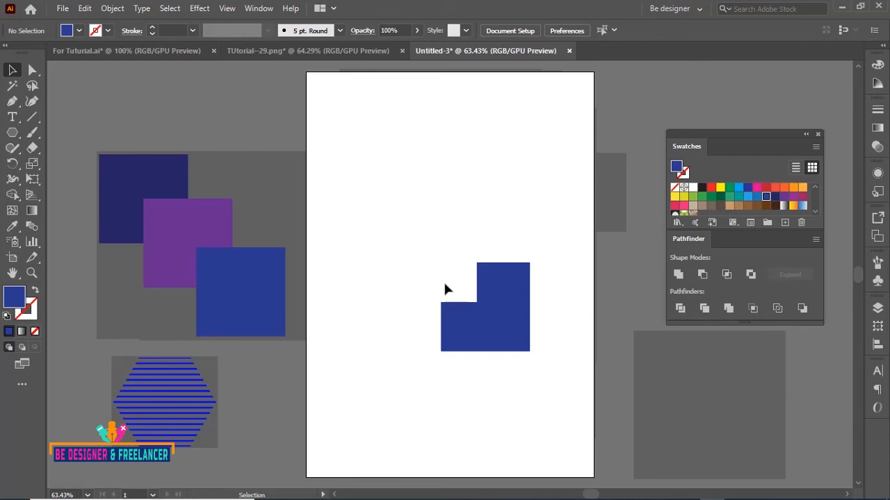
Delete the Minus Back shape and draw a large circle in the middle of the artboard
{"action": "left_click", "coordinate": [513, 314]}
{"action": "key", "text": "Delete"}
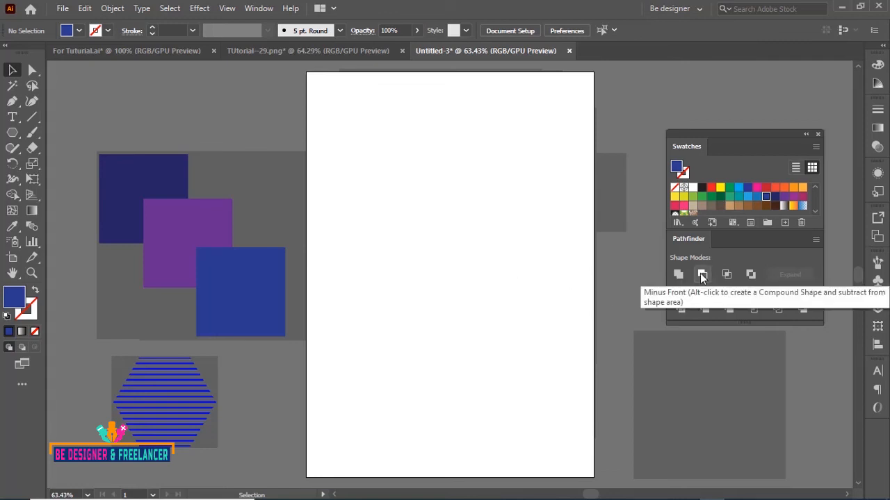
{"action": "left_click", "coordinate": [14, 134]}
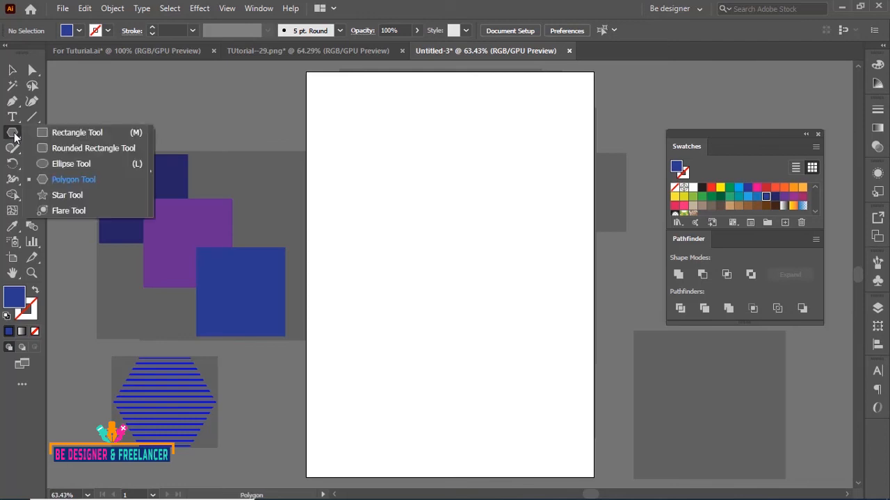
{"action": "left_click", "coordinate": [69, 164]}
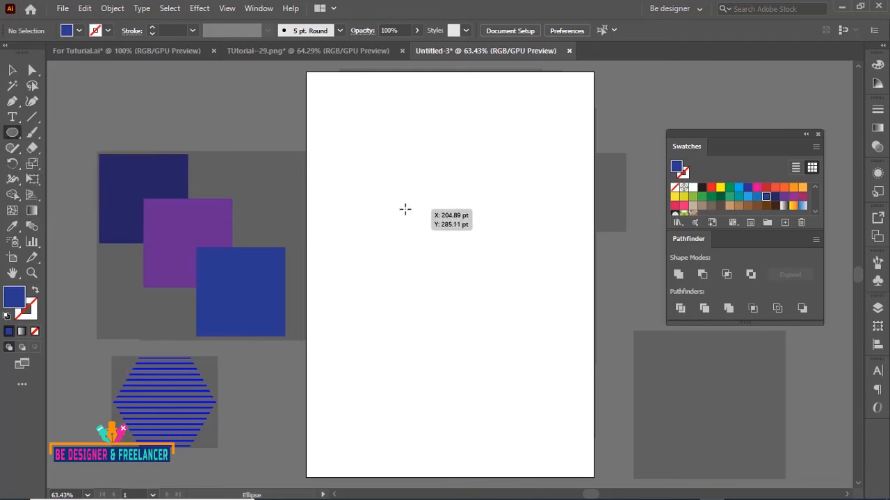
{"action": "left_click_drag", "start_coordinate": [405, 209], "coordinate": [532, 335]}
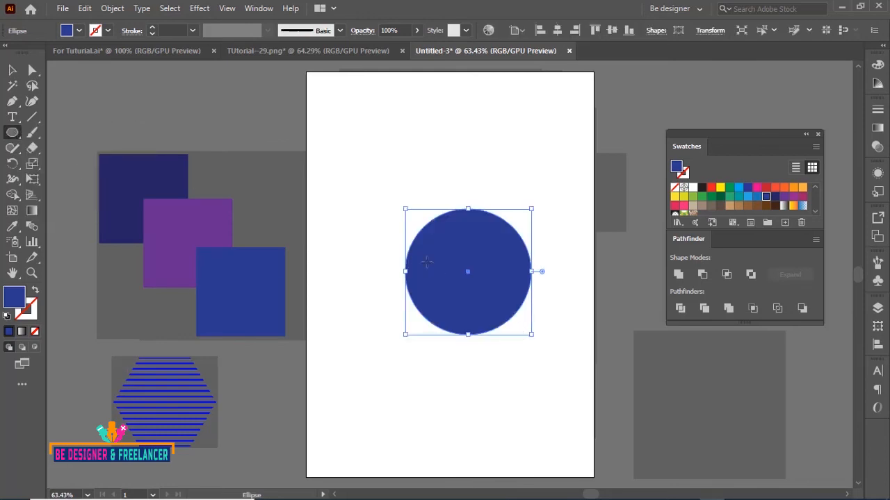
{"action": "left_click", "coordinate": [35, 292]}
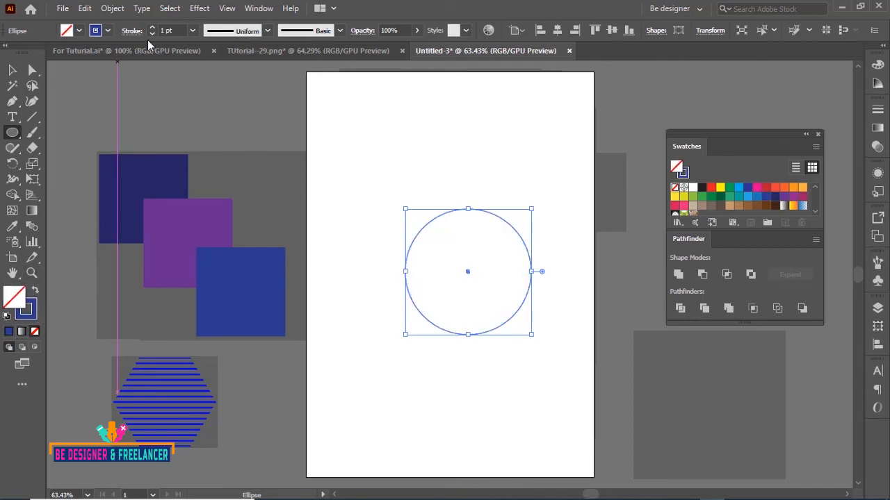
{"action": "left_click", "coordinate": [191, 31]}
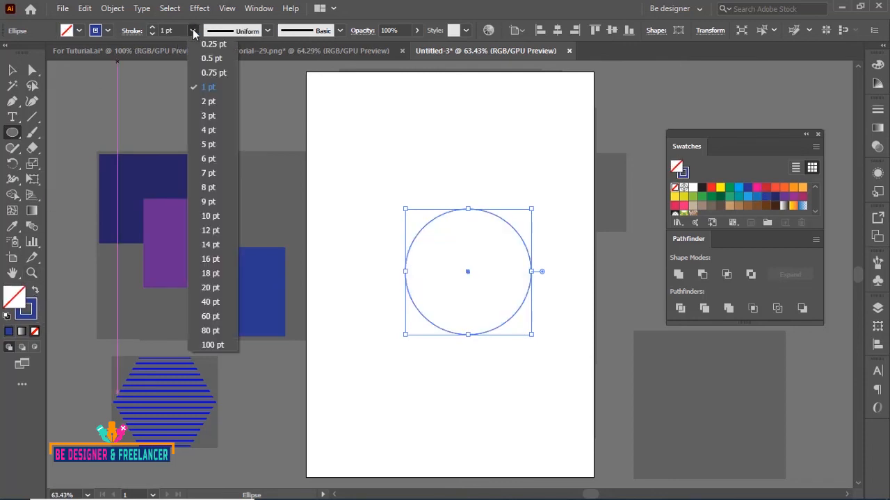
{"action": "left_click", "coordinate": [209, 116]}
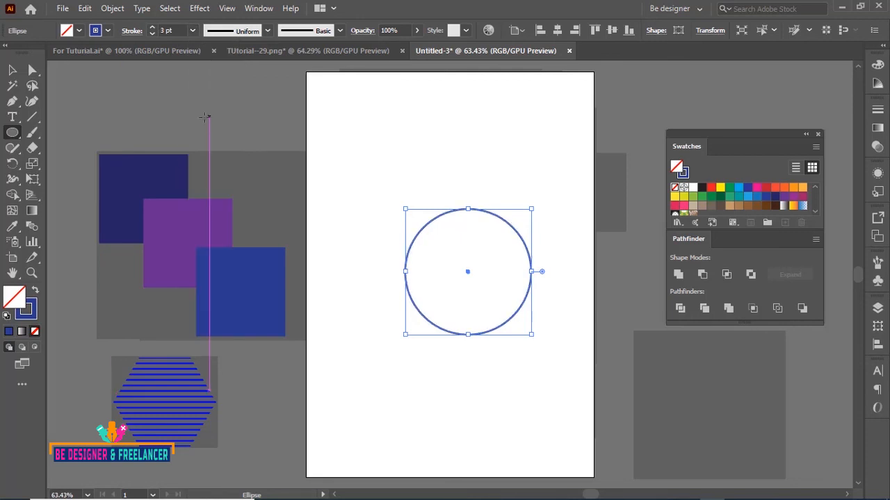
{"action": "left_click", "coordinate": [36, 291]}
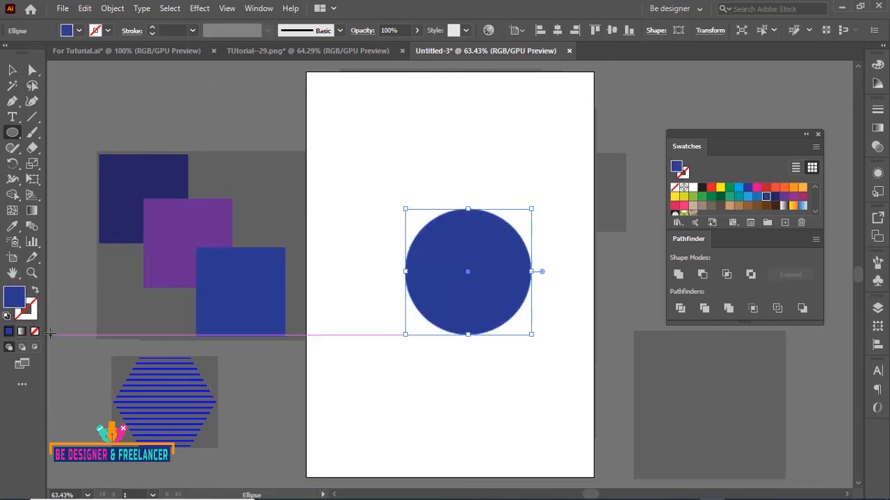
{"action": "left_click", "coordinate": [12, 70]}
{"action": "left_click", "coordinate": [466, 167]}
{"action": "left_click", "coordinate": [467, 240]}
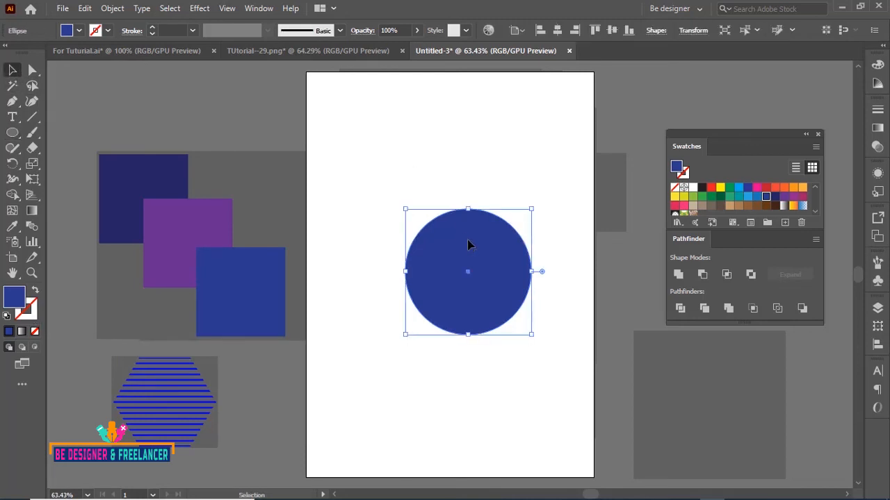
{"action": "key", "text": "a"}
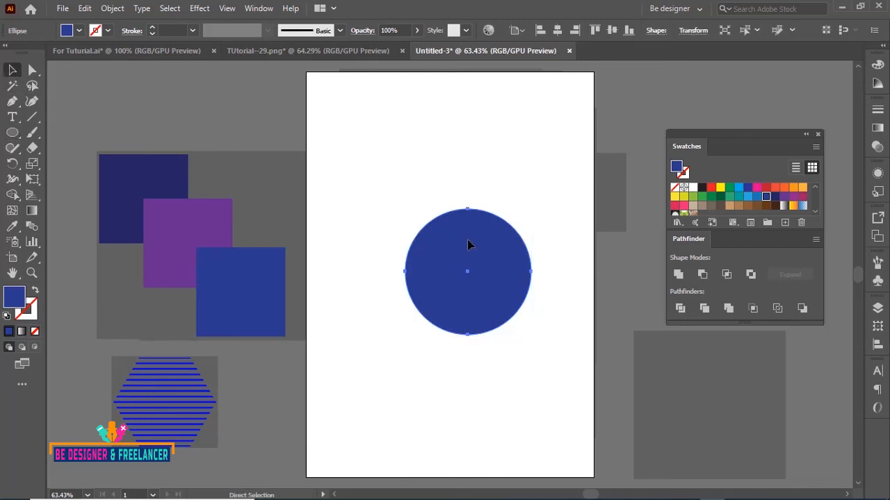
{"action": "key", "text": "ctrl+f"}
{"action": "left_click_drag", "start_coordinate": [531, 209], "coordinate": [471, 194]}
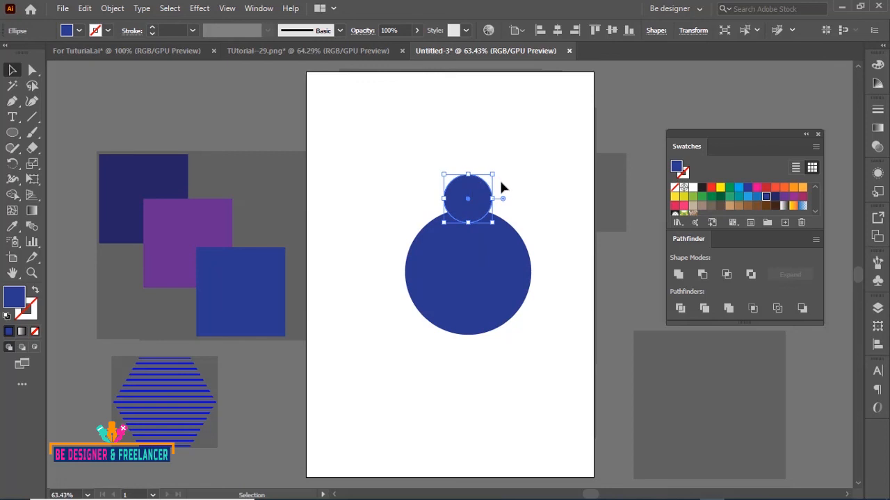
{"action": "key", "text": "Delete"}
Draw a small ellipse about 74 × 86 pt overlapping the top edge of the large circle
{"action": "left_click", "coordinate": [13, 134]}
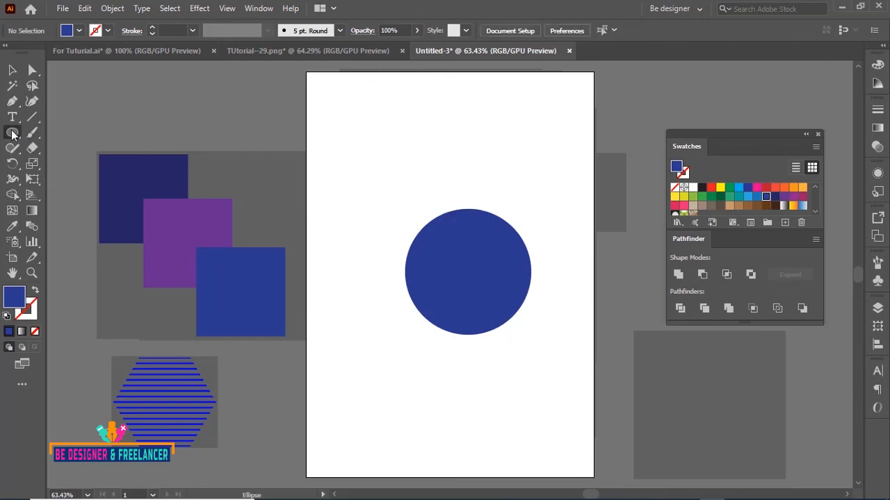
{"action": "left_click_drag", "start_coordinate": [12, 134], "coordinate": [56, 161]}
{"action": "left_click_drag", "start_coordinate": [454, 179], "coordinate": [491, 220]}
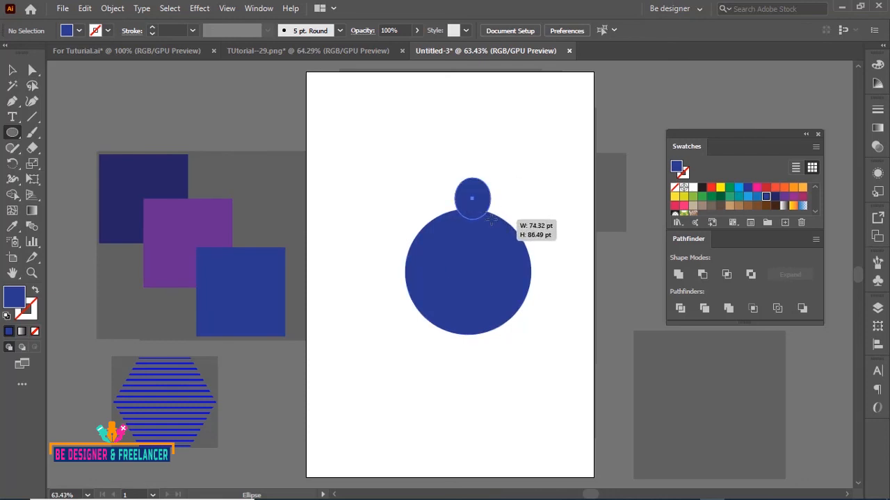
{"action": "key", "text": "v"}
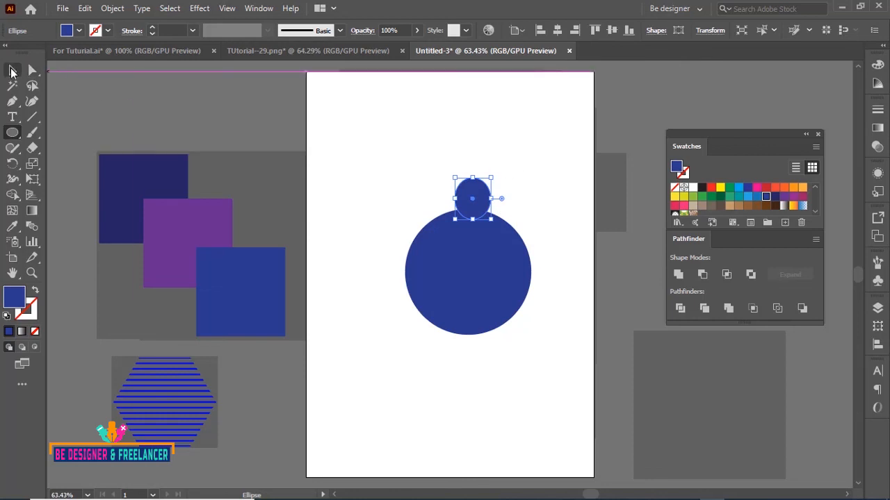
{"action": "left_click", "coordinate": [506, 180]}
{"action": "left_click", "coordinate": [473, 207]}
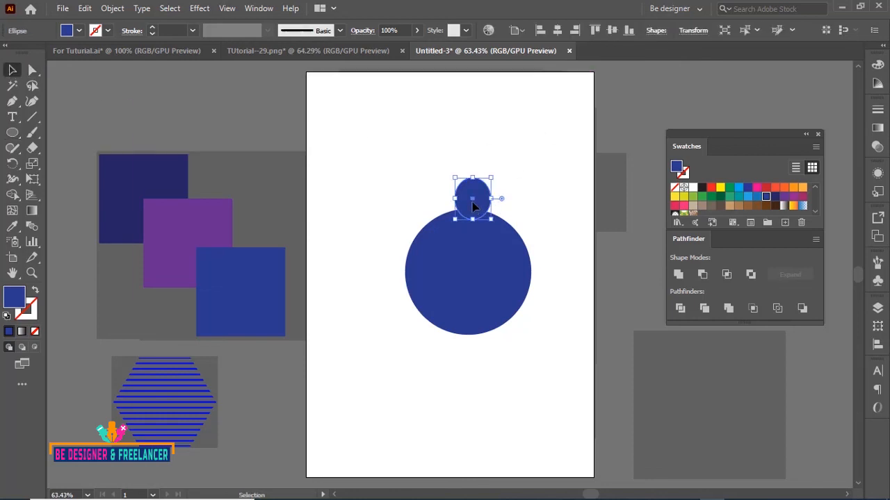
Rotate-copy the small ellipse around the large circle's centre and repeat the transform to ring it with eight ellipses
{"action": "left_click", "coordinate": [13, 165]}
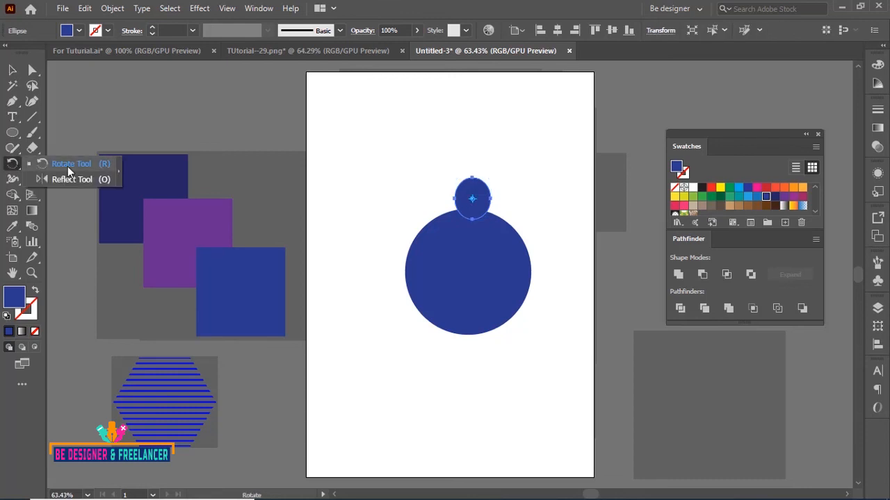
{"action": "left_click", "coordinate": [68, 166]}
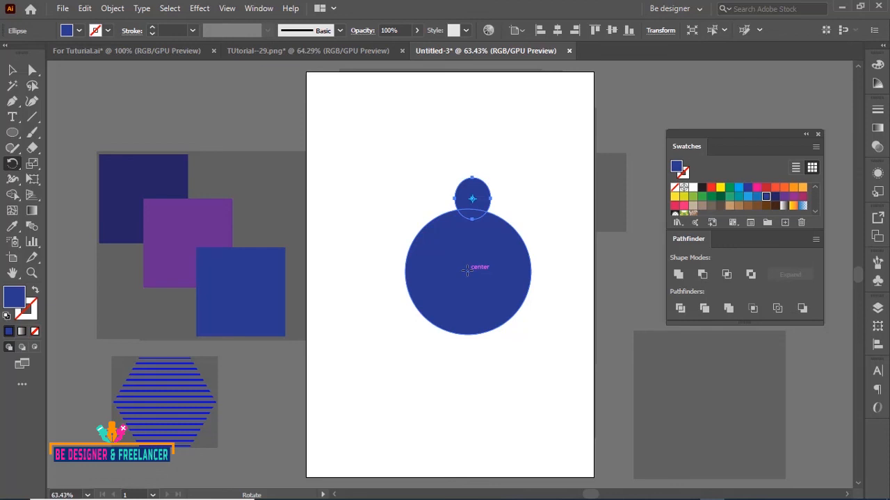
{"action": "left_click", "coordinate": [467, 271]}
{"action": "left_click_drag", "start_coordinate": [488, 203], "coordinate": [528, 222]}
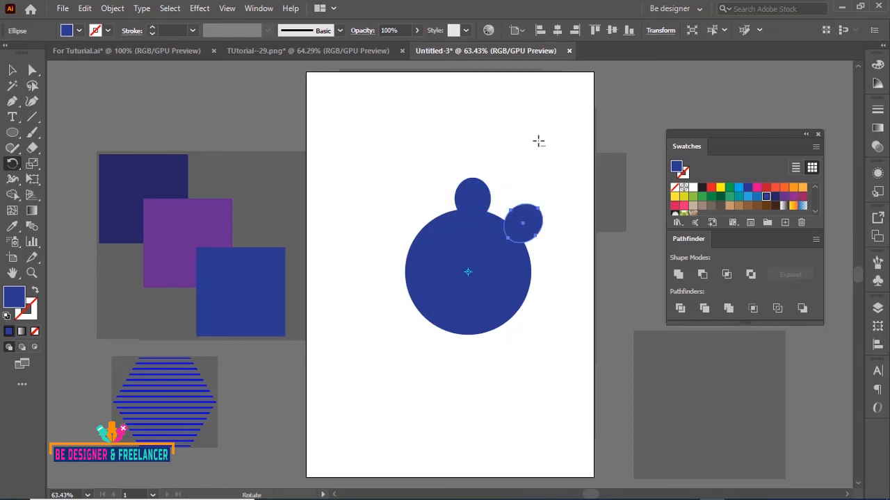
{"action": "key", "text": "ctrl+d"}
{"action": "key", "text": "ctrl+d"}
{"action": "key", "text": "ctrl+d"}
{"action": "key", "text": "ctrl+d"}
{"action": "key", "text": "ctrl+d"}
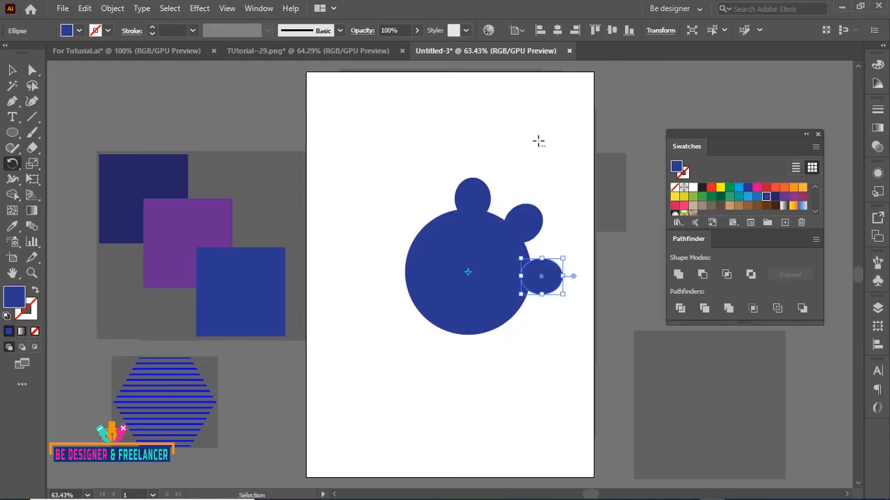
{"action": "key", "text": "ctrl+d"}
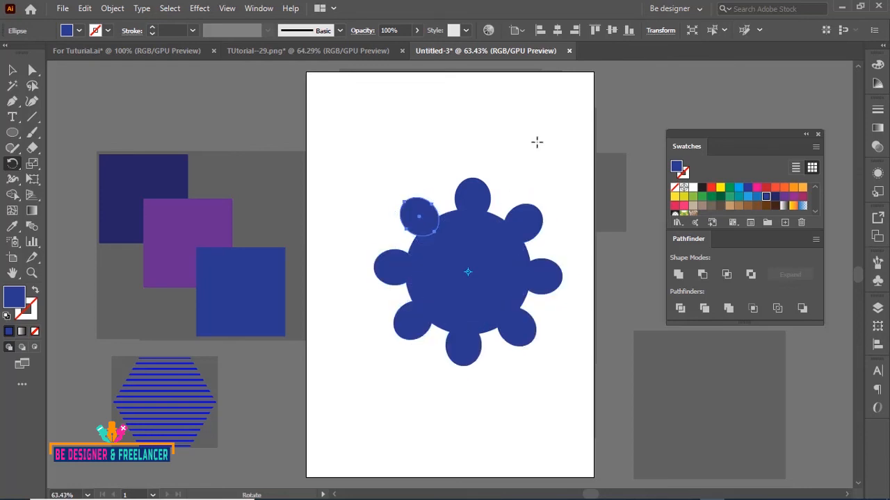
Select the large circle with all ellipses and apply the Minus Front shape mode
{"action": "left_click", "coordinate": [12, 70]}
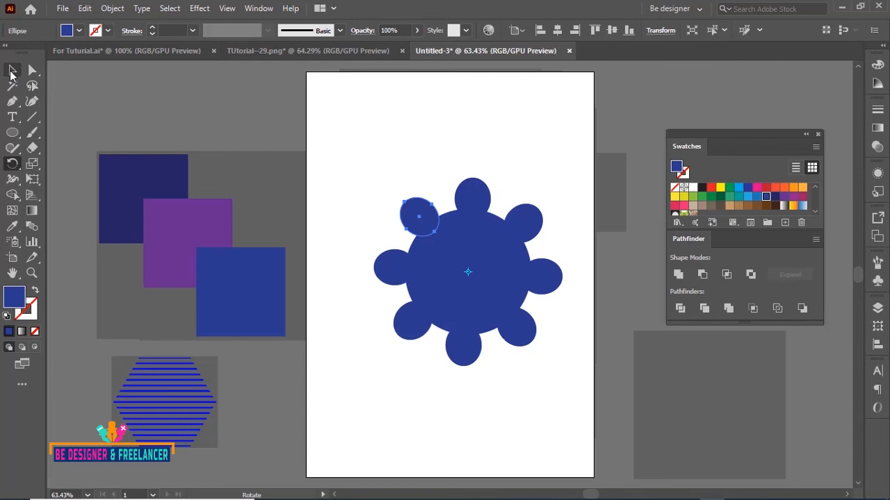
{"action": "left_click", "coordinate": [431, 139]}
{"action": "left_click_drag", "start_coordinate": [374, 137], "coordinate": [554, 331]}
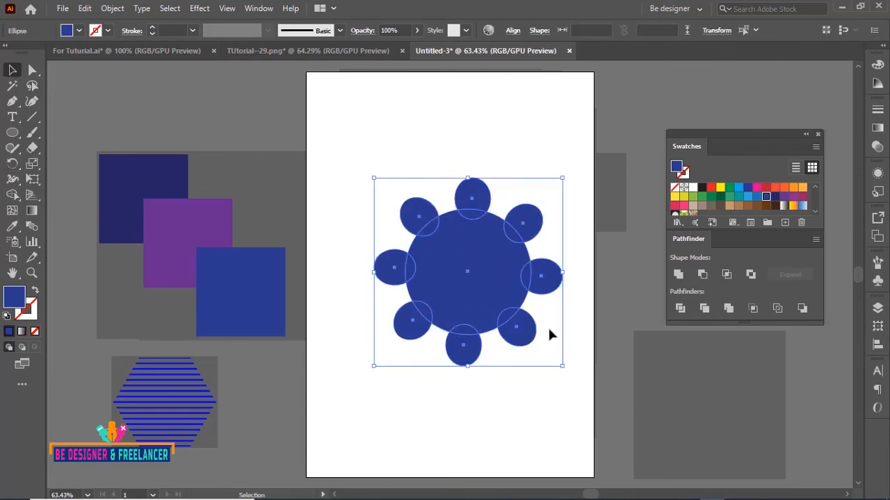
{"action": "left_click", "coordinate": [703, 276]}
{"action": "left_click", "coordinate": [517, 163]}
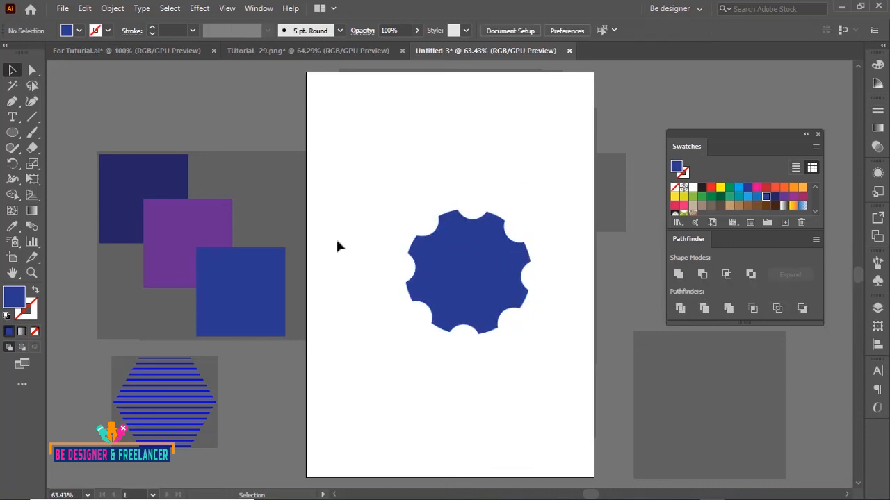
Draw a small circle at the shape's centre and set its fill to white FFFFFF
{"action": "left_click", "coordinate": [13, 132]}
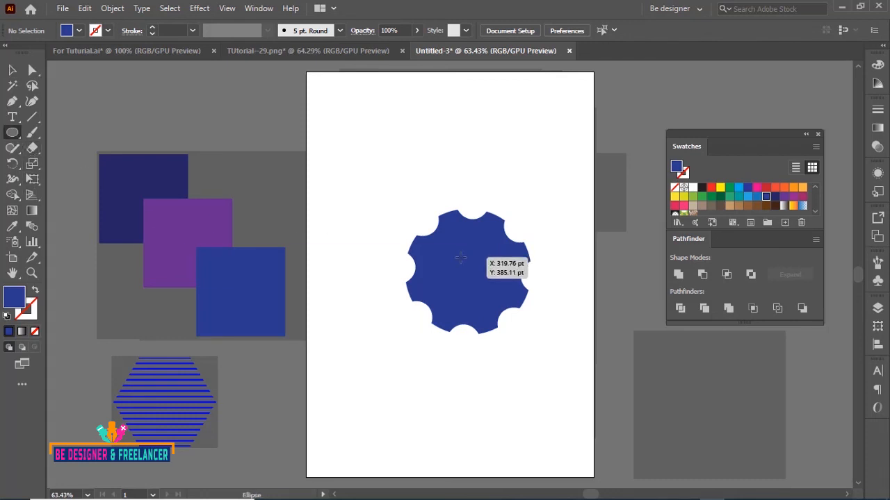
{"action": "left_click_drag", "start_coordinate": [467, 270], "coordinate": [483, 284]}
{"action": "left_click", "coordinate": [13, 69]}
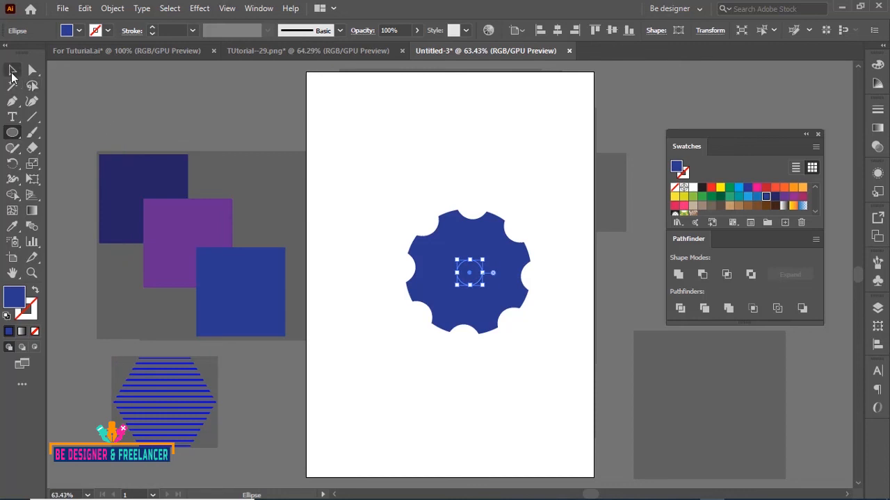
{"action": "double_click", "coordinate": [14, 297]}
{"action": "type", "text": "FFFFFF"}
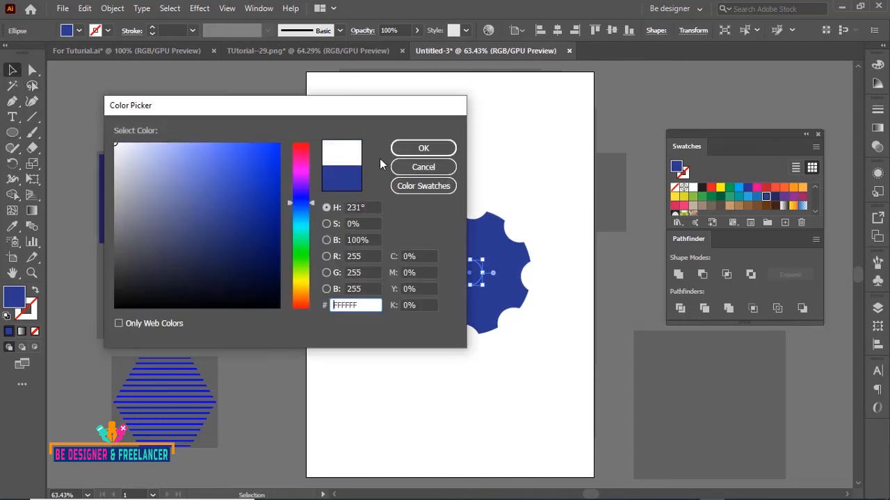
{"action": "left_click", "coordinate": [421, 149]}
Align the scalloped shape and the small white circle on their horizontal and vertical centres
{"action": "left_click_drag", "start_coordinate": [388, 162], "coordinate": [489, 269]}
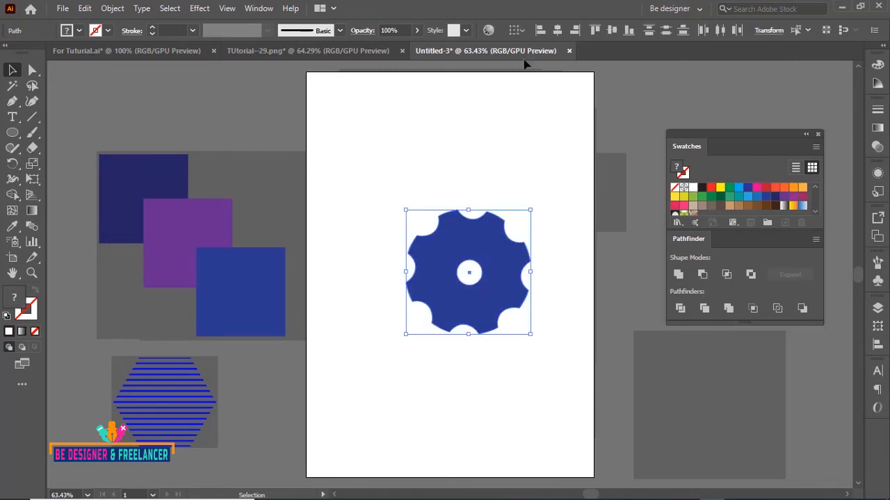
{"action": "left_click", "coordinate": [557, 31]}
{"action": "left_click", "coordinate": [611, 30]}
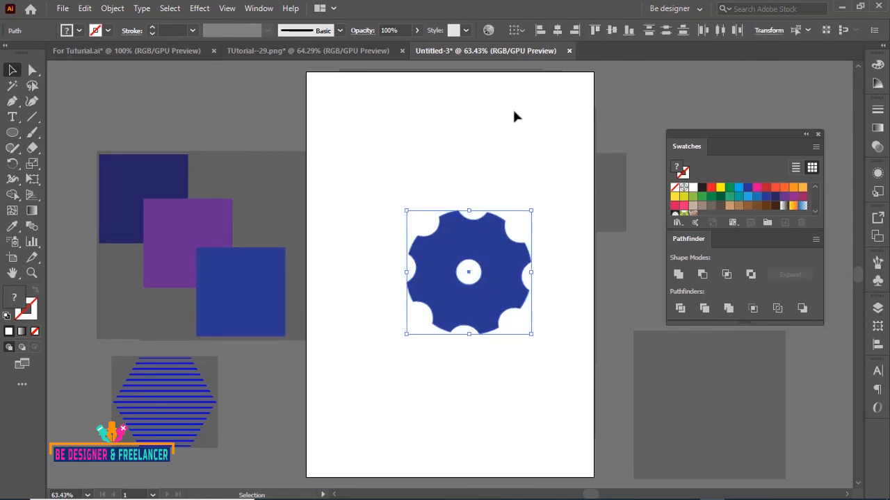
Select the scalloped shape and the white centre circle together
{"action": "left_click", "coordinate": [520, 125]}
{"action": "left_click_drag", "start_coordinate": [393, 174], "coordinate": [551, 367]}
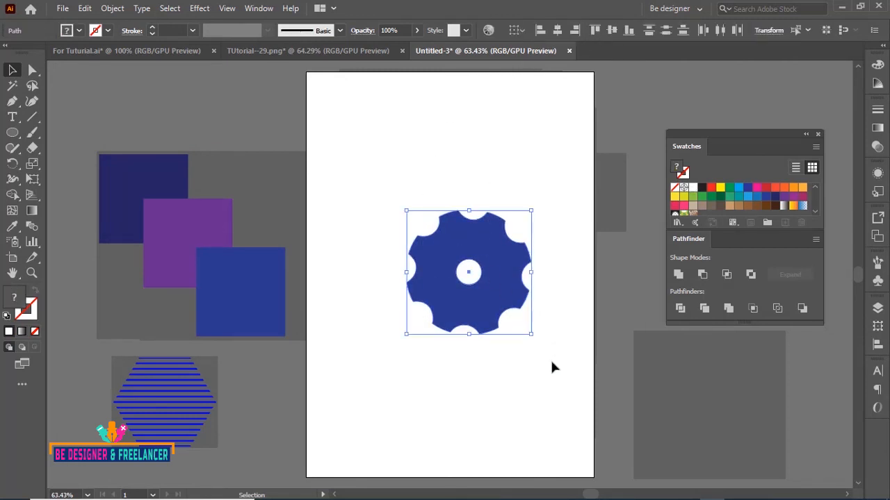